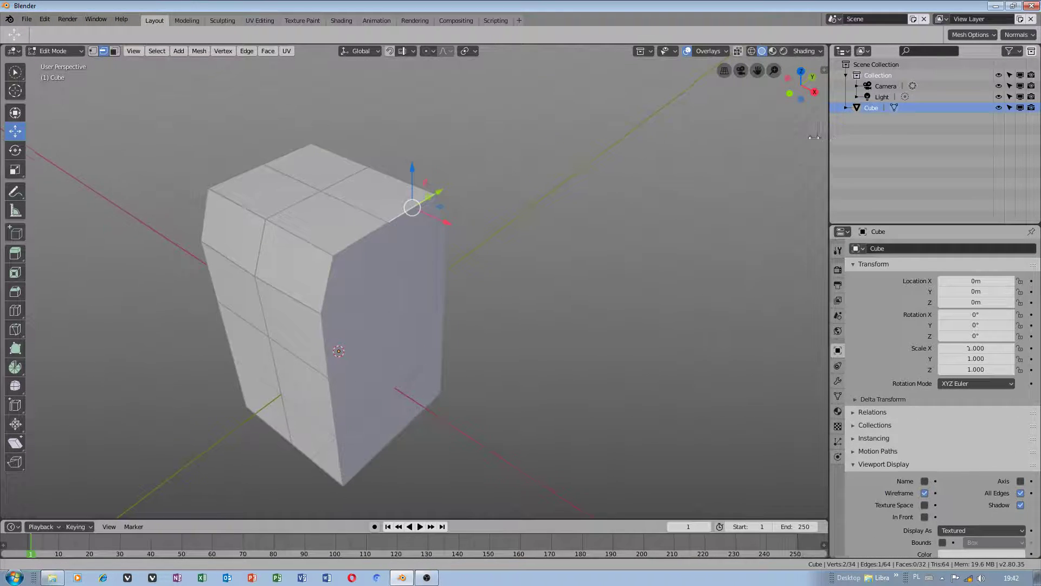
Step: Open the Input preferences and review the available keymap presets alongside Autodesk Maya keymap - updated
left_click(44, 20)
left_click(69, 149)
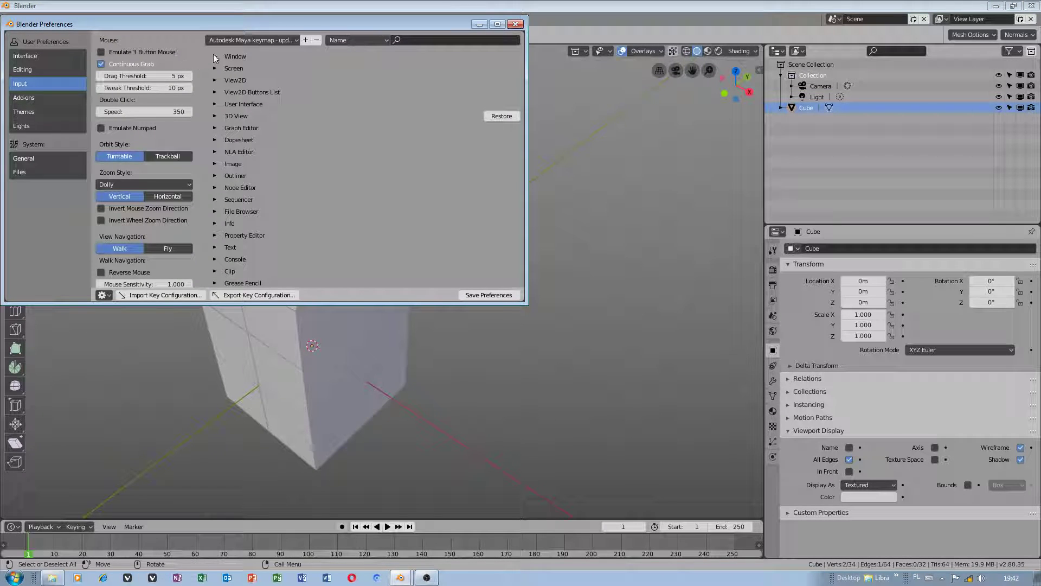
left_click(261, 40)
left_click(263, 38)
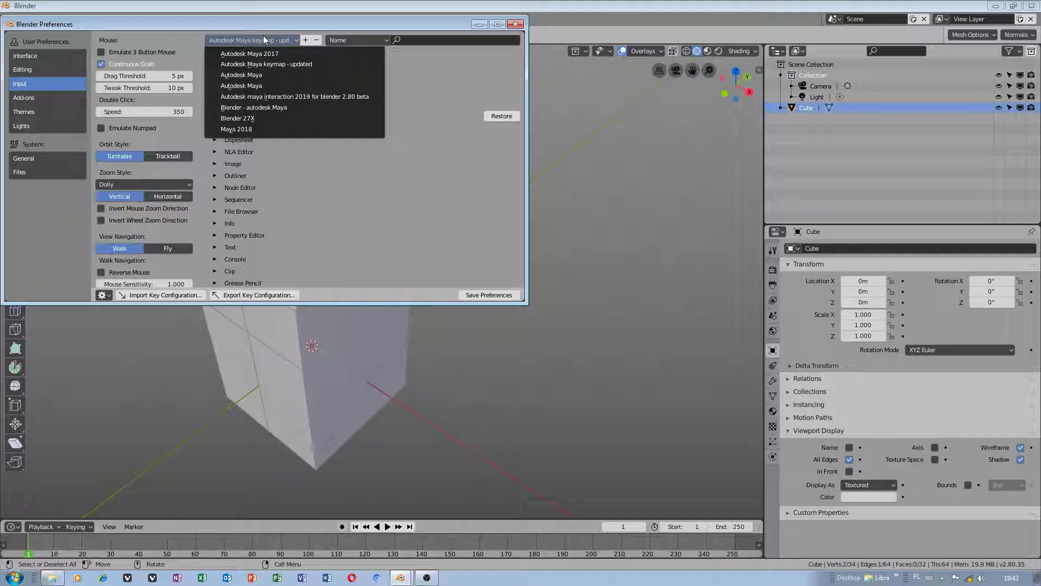
Step: Browse drive F: through aplikacje 2018 and Blender 2.80 - 10.12.2018 to the 2.80 scripts\presets\keyconfig folder and check its keymap files
left_click(14, 577)
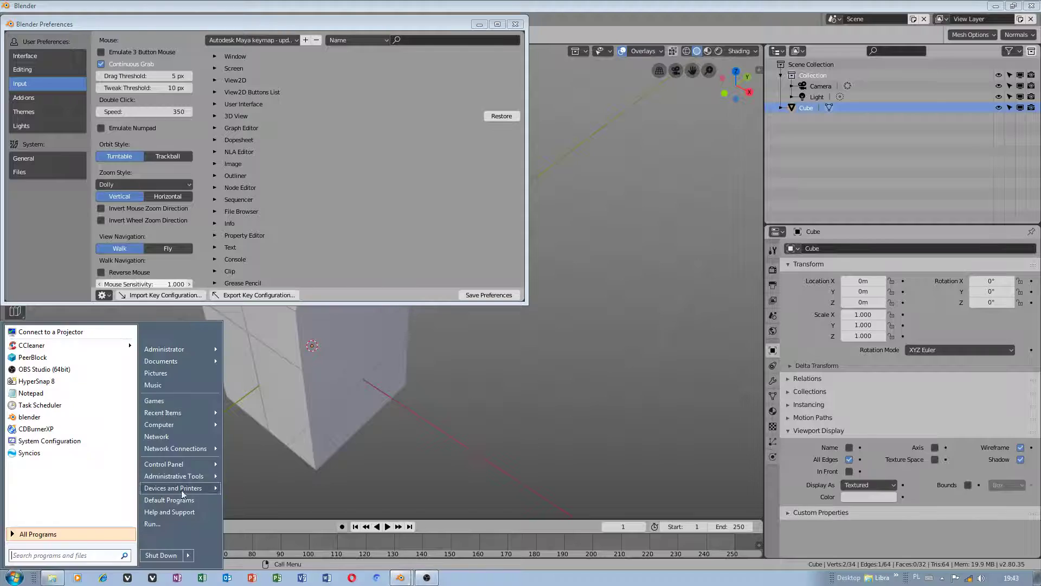
left_click(202, 427)
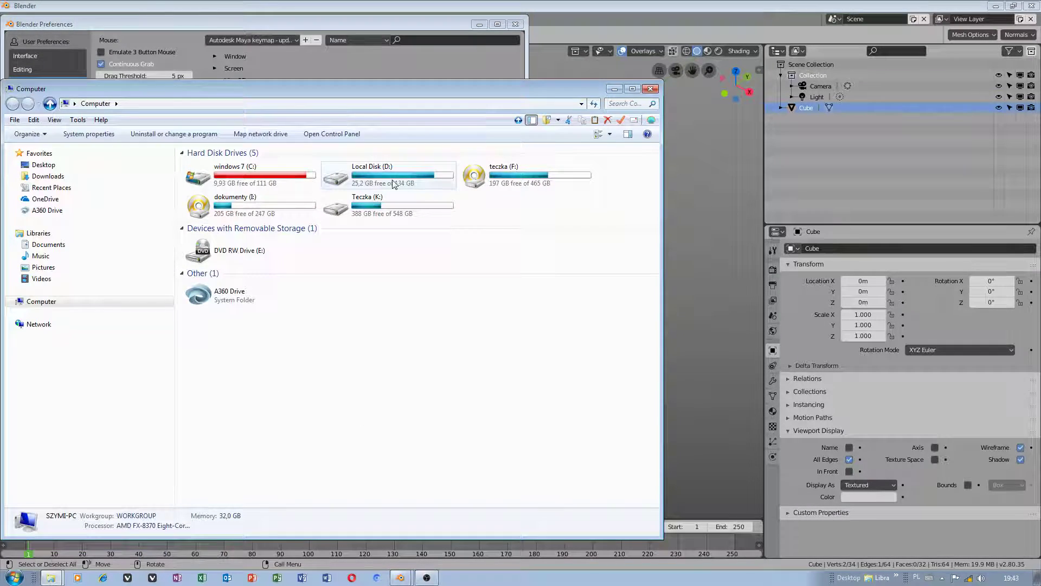
double_click(513, 195)
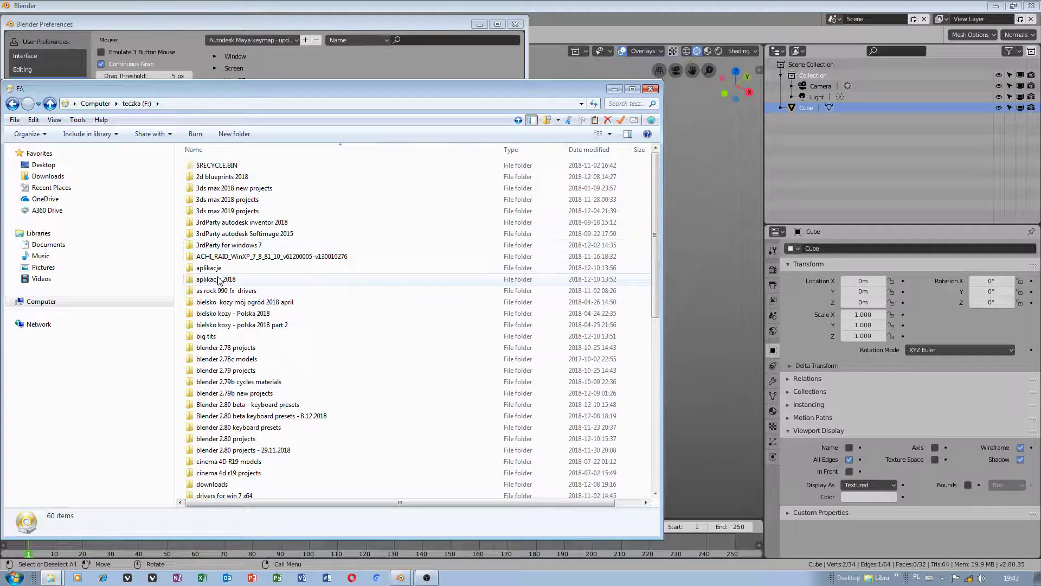
double_click(221, 281)
double_click(244, 165)
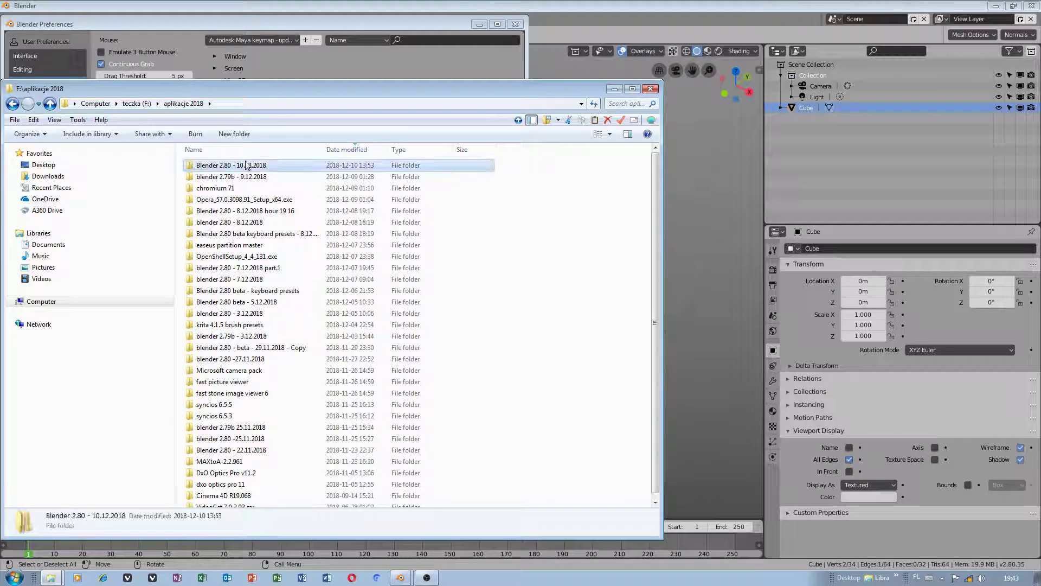
double_click(246, 164)
double_click(216, 166)
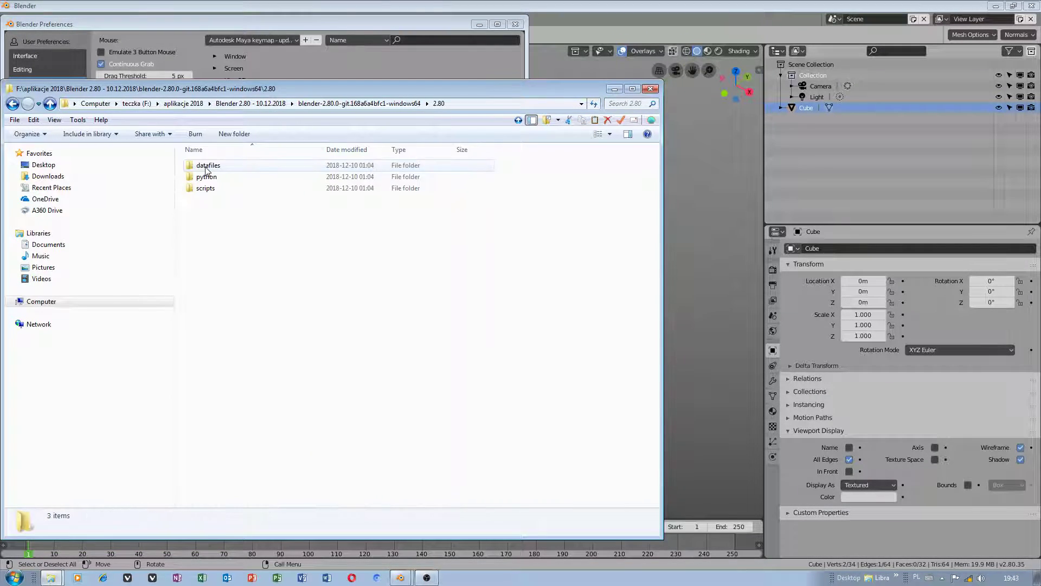
double_click(211, 189)
double_click(208, 212)
double_click(212, 267)
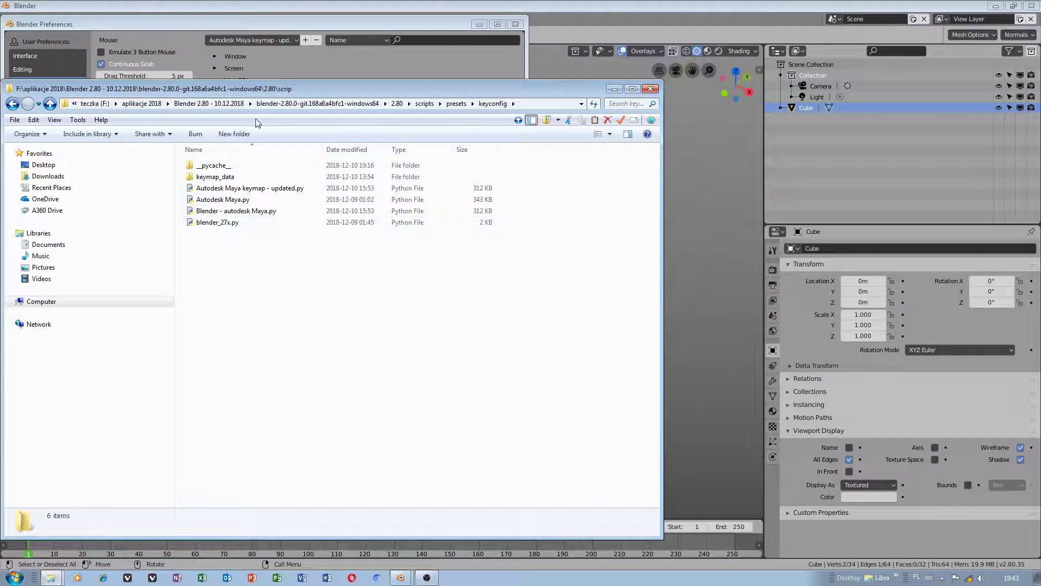
left_click(615, 89)
Step: Search the keymap for "drag", check the matching entries, clear the search and close the preferences
left_click(421, 39)
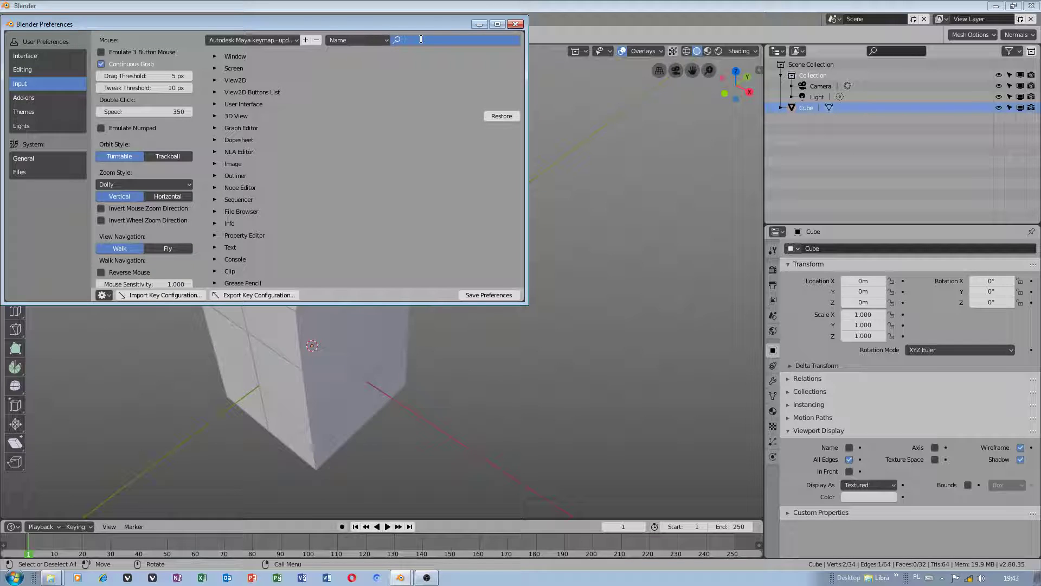
type("drag")
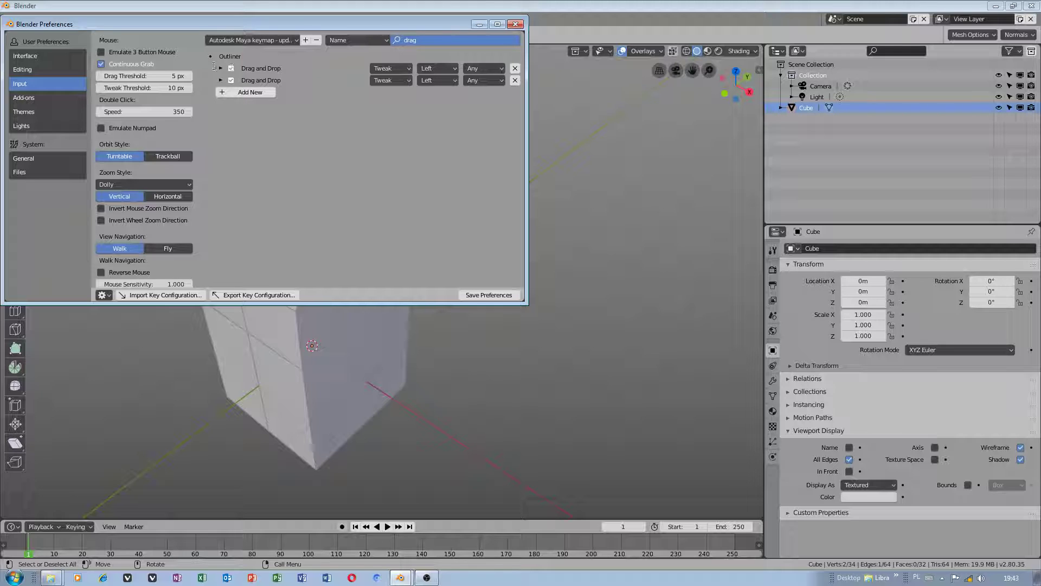
left_click(237, 158)
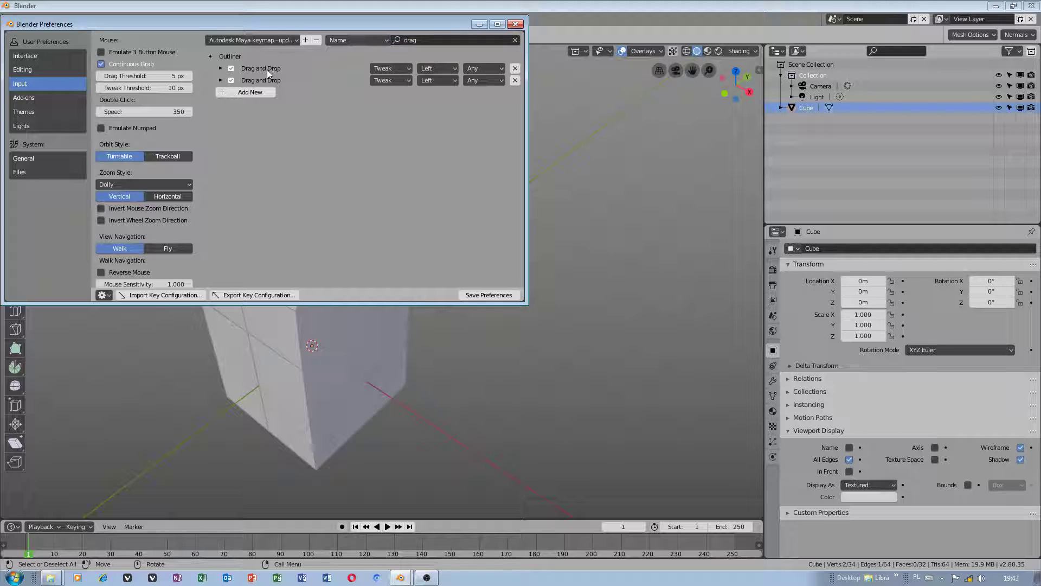
left_click(516, 39)
left_click(515, 23)
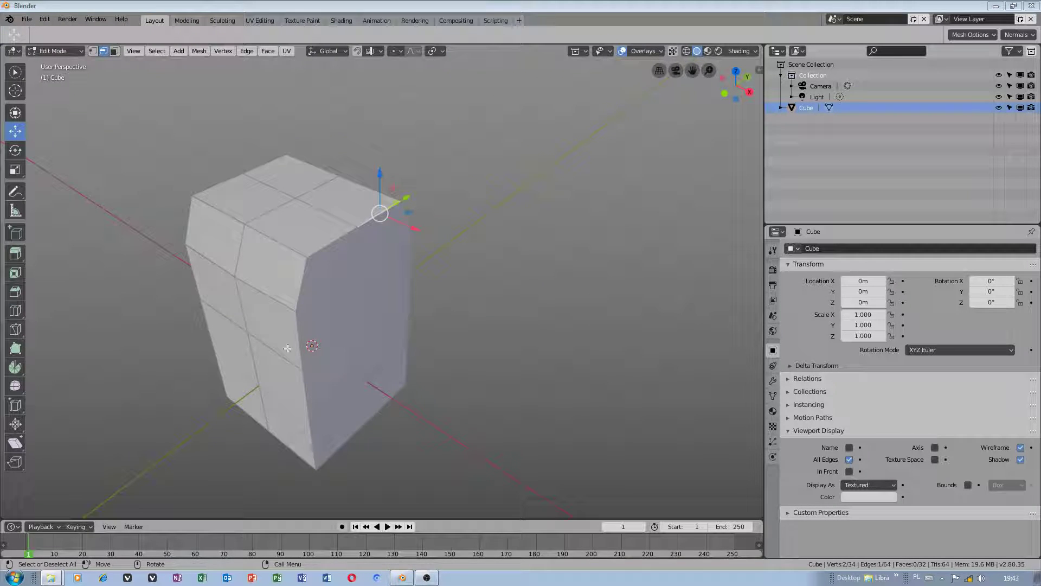
Step: Examine the Maya keymap files in the Blender 2.80 beta keyboard presets - 8.12.2018 folder on drive I:, including Blender 2.80 - maya keymap.py
right_click(57, 580)
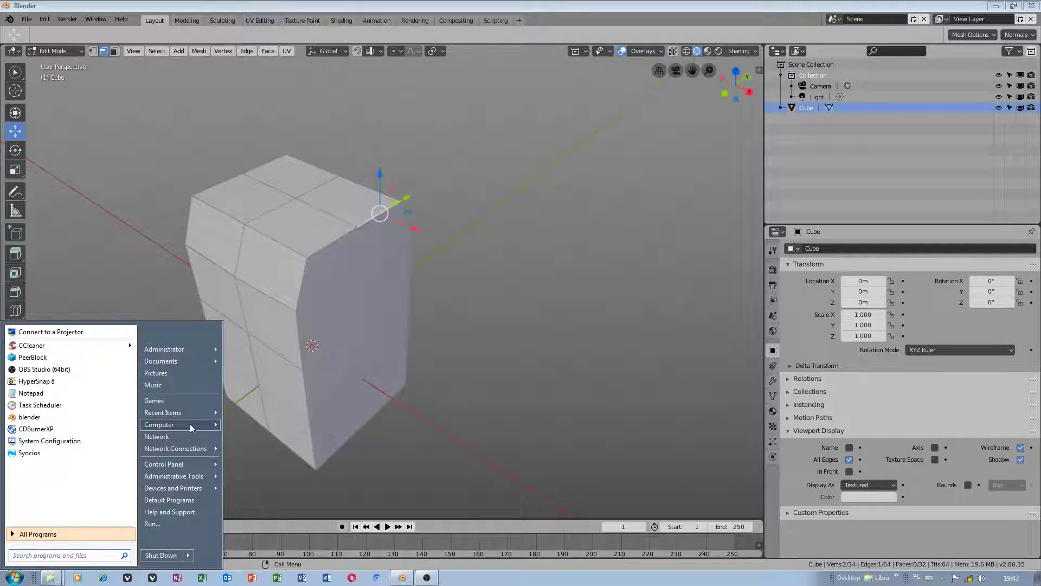
left_click(190, 424)
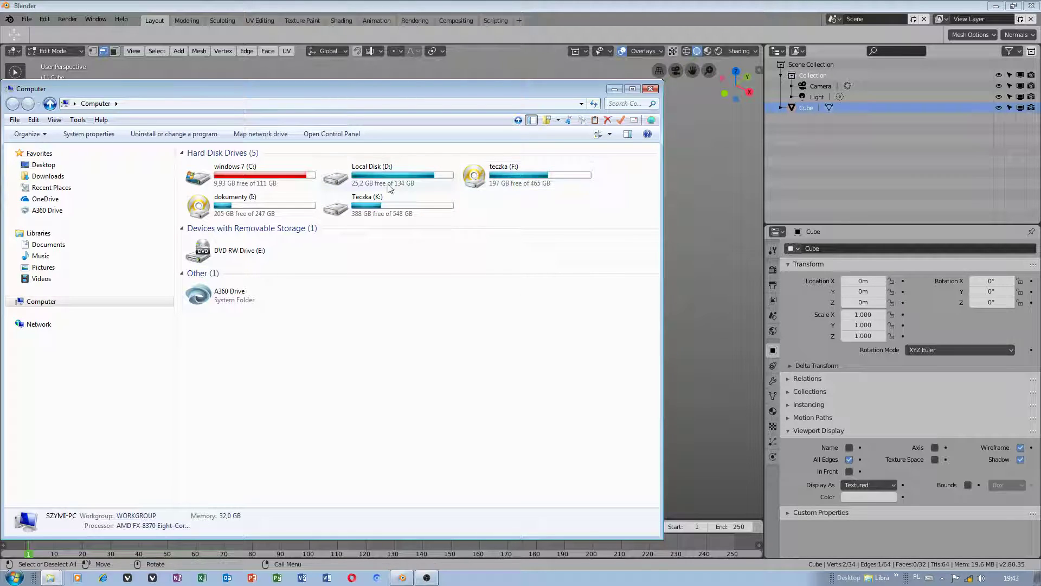
double_click(295, 216)
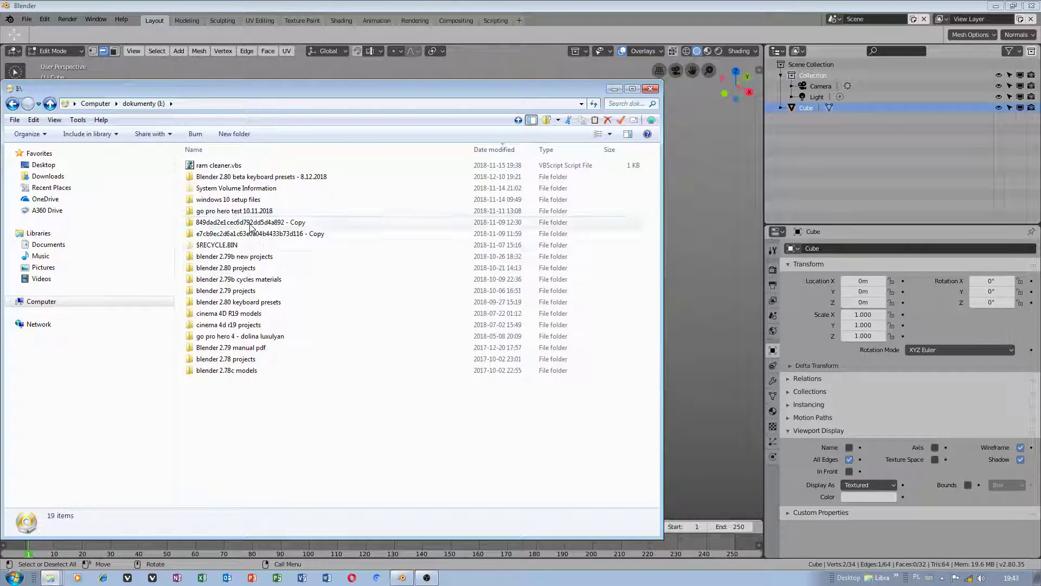
double_click(228, 178)
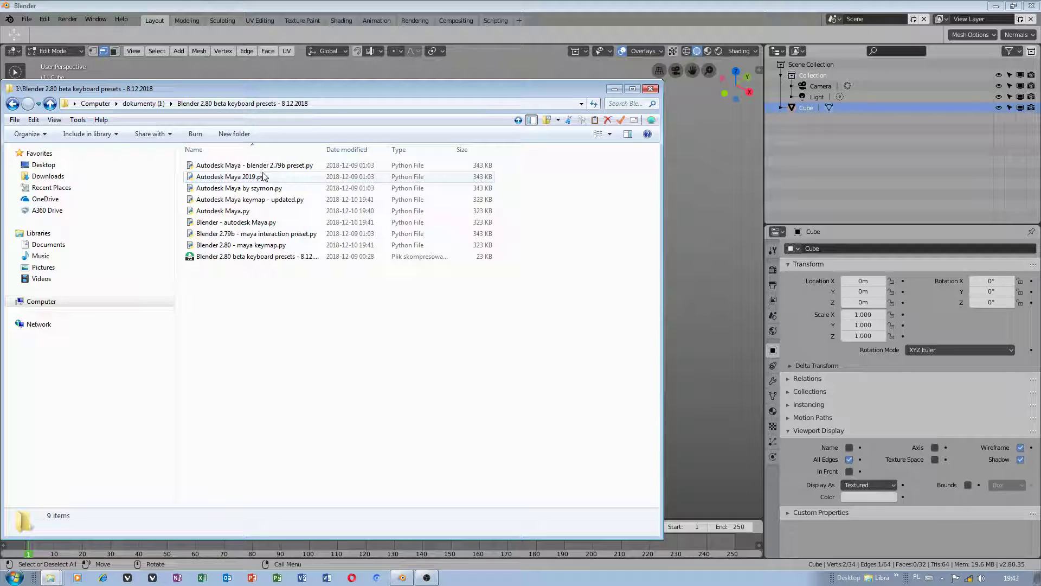
left_click(251, 201)
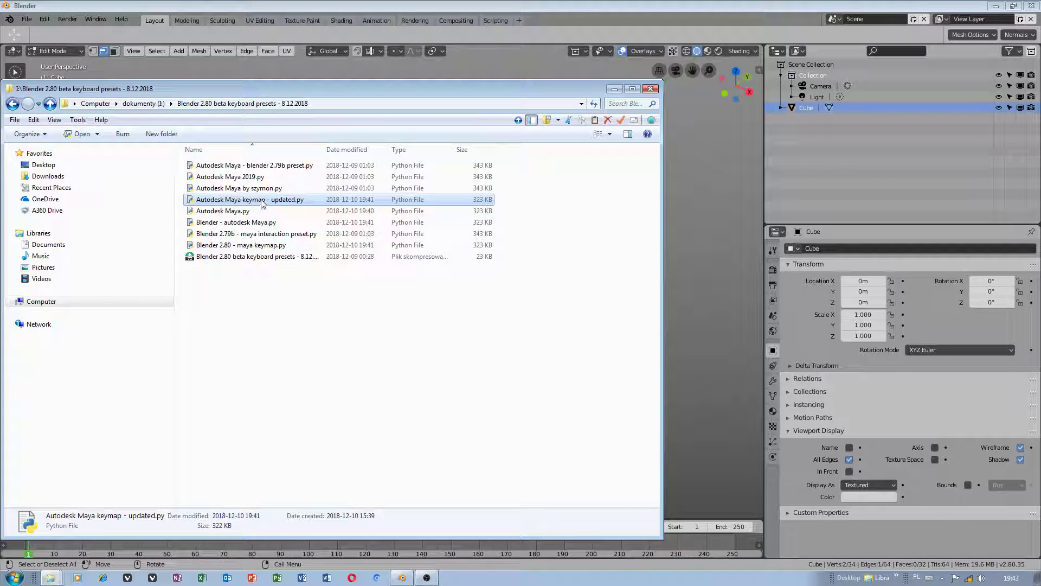
left_click(239, 224)
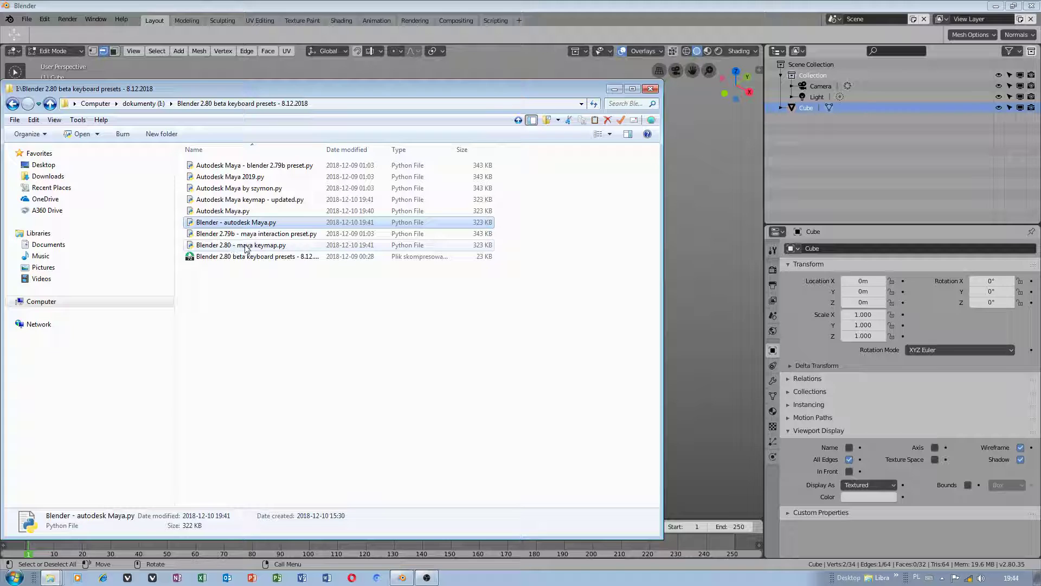
left_click(247, 246)
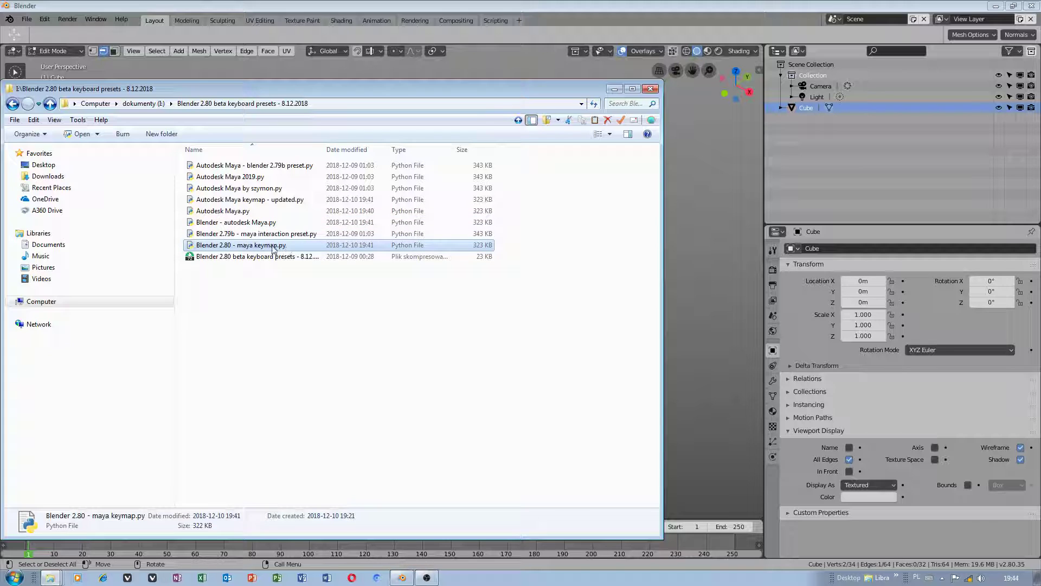
left_click(614, 88)
Step: Select the block's upper front edges, extending the selection with edge loops down the corner and along the side of the top
mouse_move(763, 141)
left_mouse_down()
mouse_move(728, 141)
mouse_move(763, 141)
left_mouse_up()
scroll(338, 307, "down", 2)
scroll(338, 307, "up", 2)
double_click(354, 276)
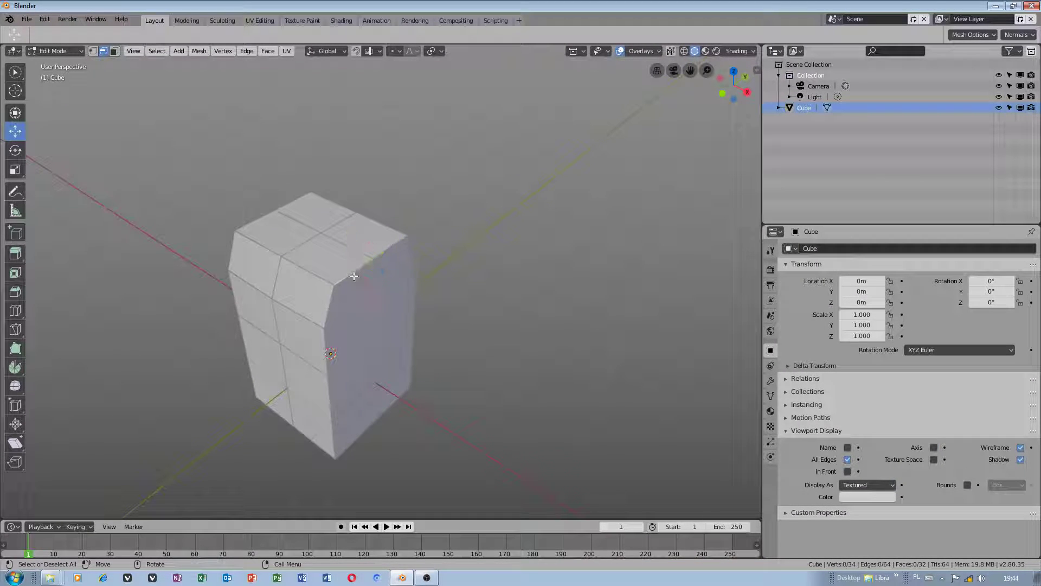
left_click(307, 269)
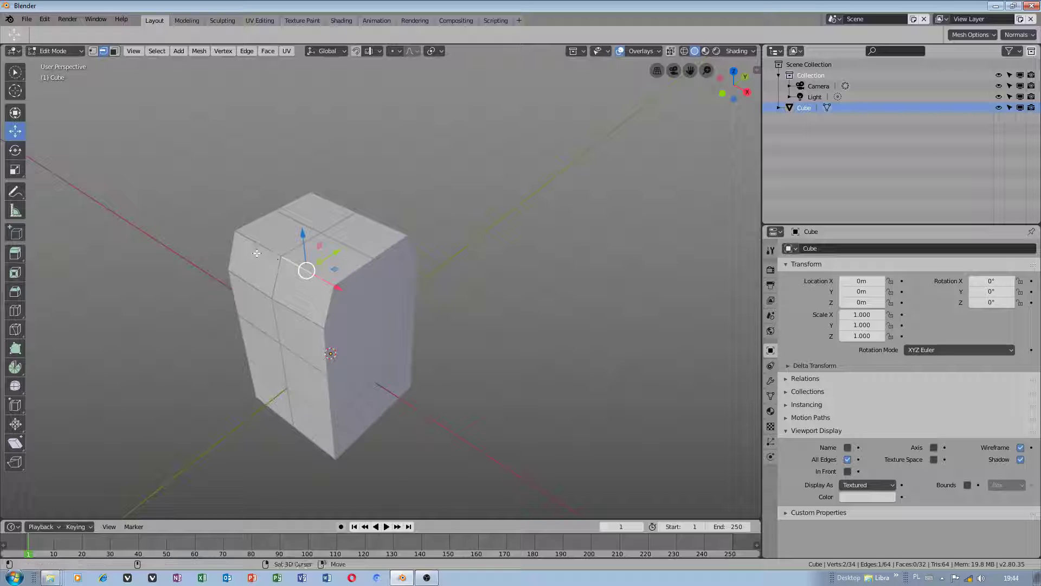
left_click(268, 247, "shift")
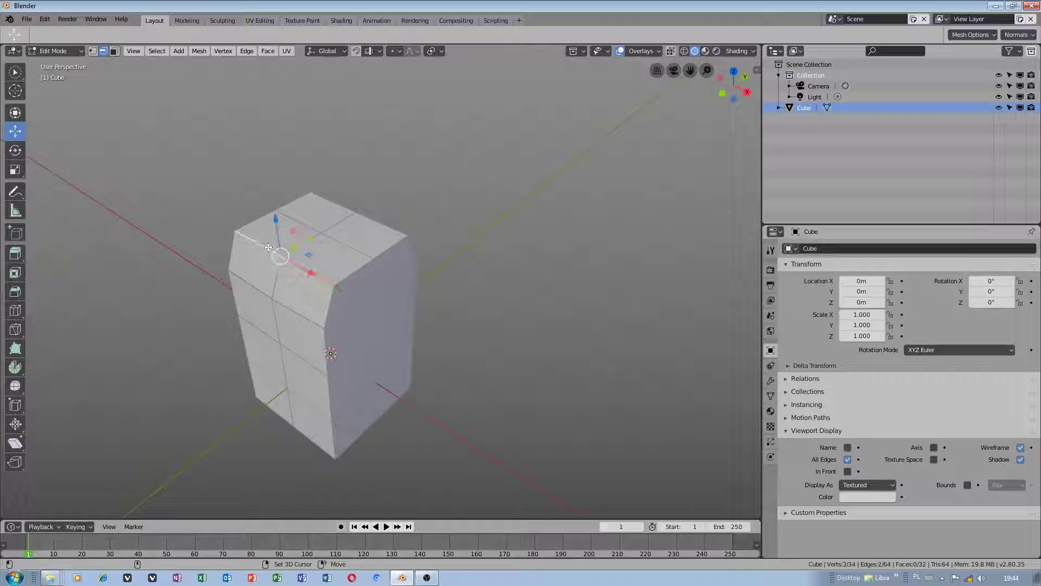
left_click(326, 310, "alt+shift")
left_click(348, 279, "alt+shift")
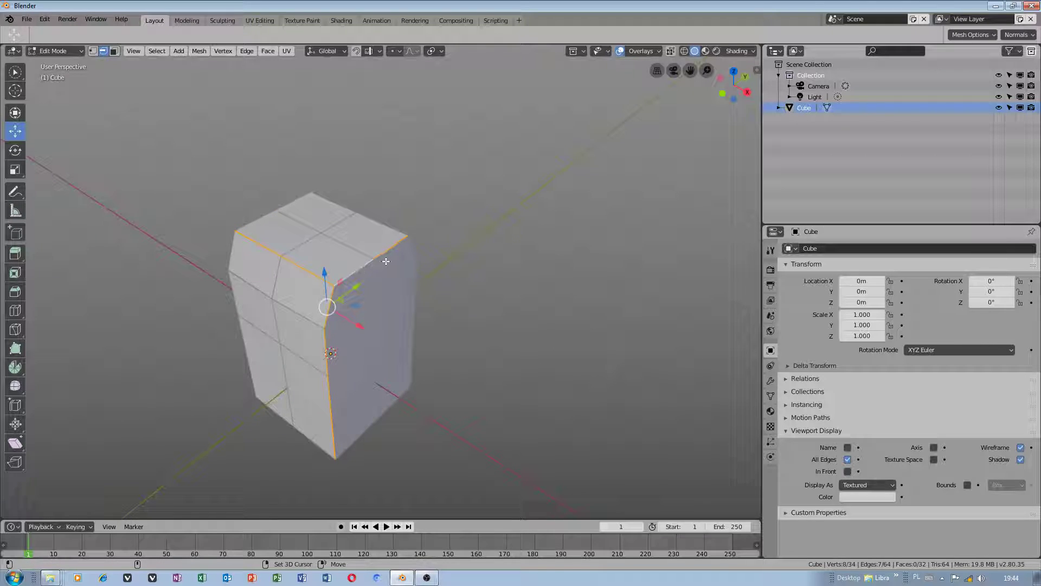
left_click(410, 254, "alt+shift")
Step: Select the ring of vertical edges around the block's middle section and add the ring below it
left_click(321, 354)
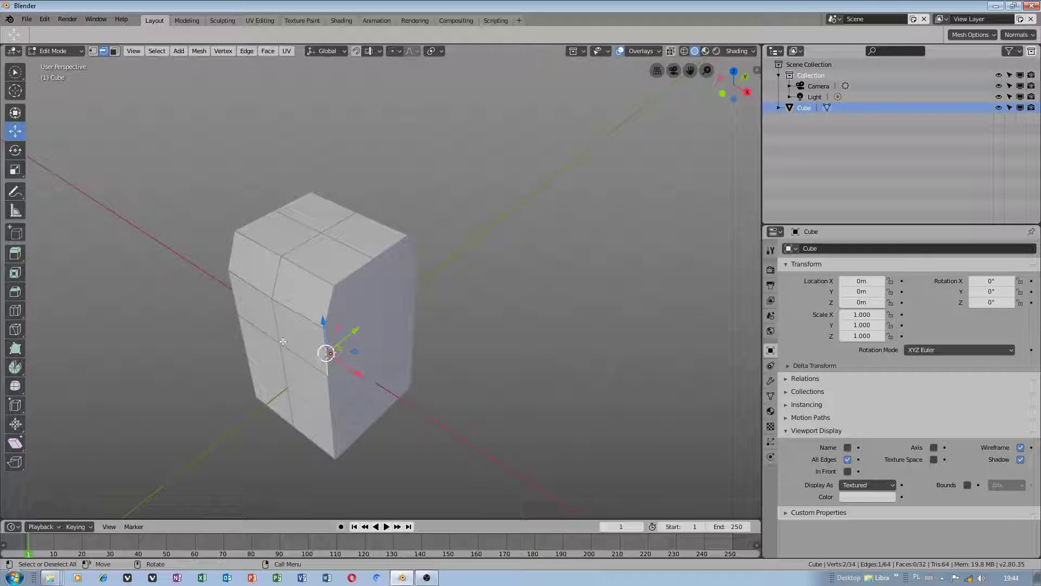
left_click(277, 328, "ctrl+alt")
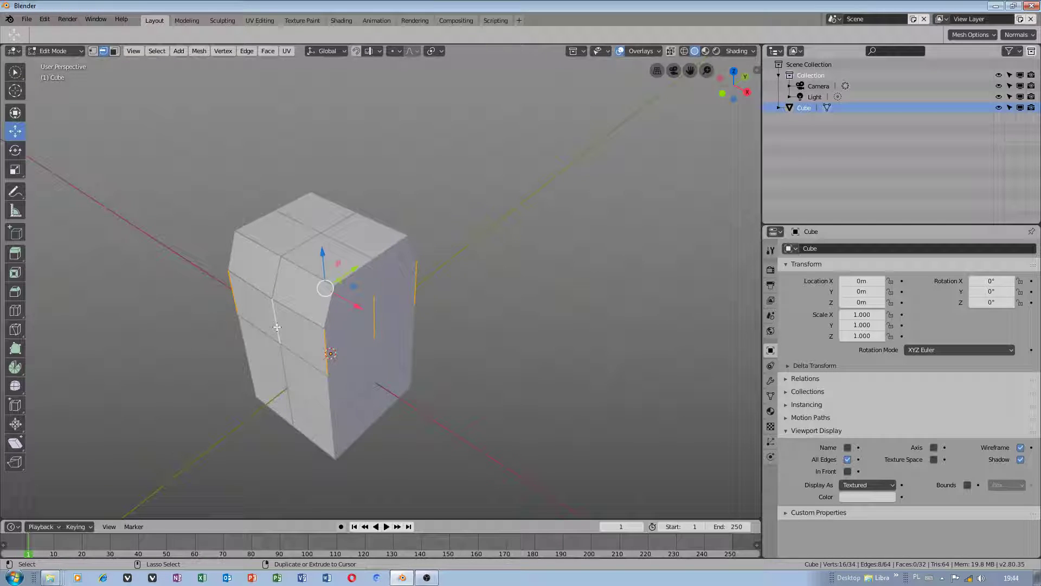
left_click(282, 361, "ctrl+alt+shift")
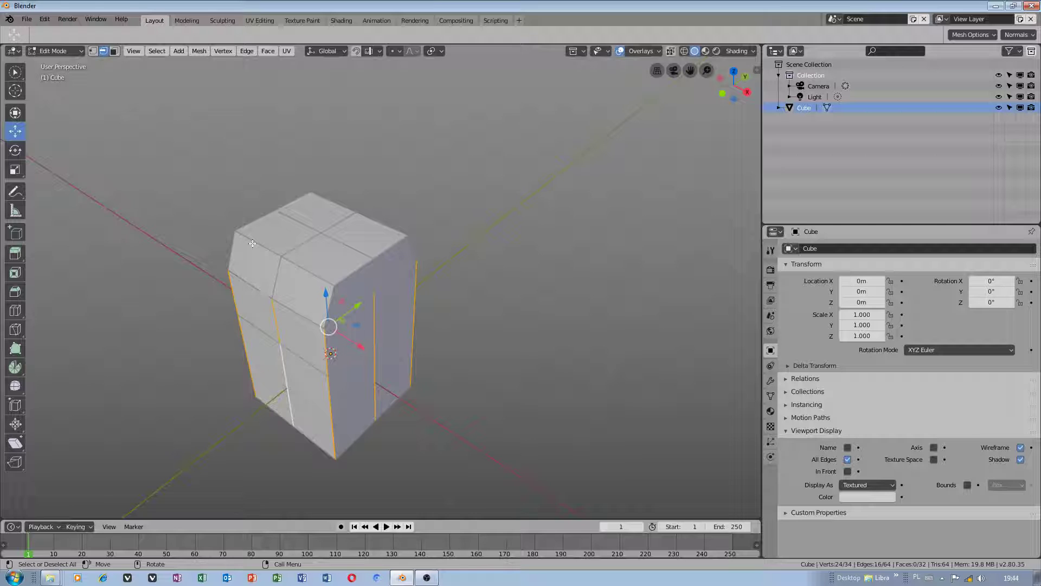
Step: Inspect the block in perspective from several angles and at near and far distances
left_click(223, 411)
middle_click_drag(223, 411, 266, 443)
middle_click_drag(339, 448, 322, 361)
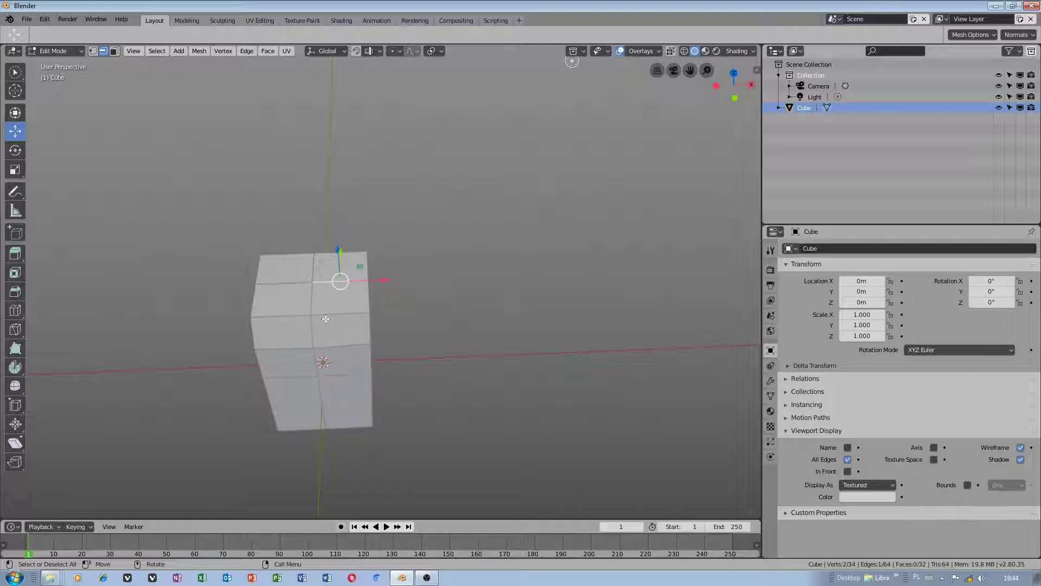
scroll(327, 320, "up", 7)
scroll(327, 324, "down", 8)
scroll(327, 325, "up", 8)
scroll(327, 329, "down", 8)
scroll(328, 328, "up", 7)
scroll(330, 327, "down", 7)
scroll(333, 327, "up", 6)
scroll(337, 326, "down", 6)
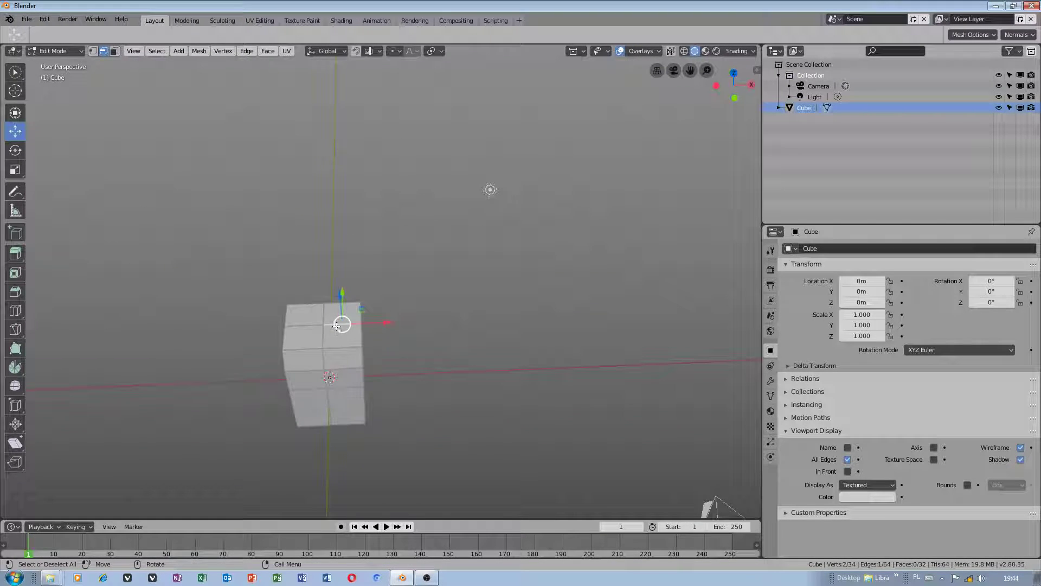
middle_click_drag(384, 322, 357, 333)
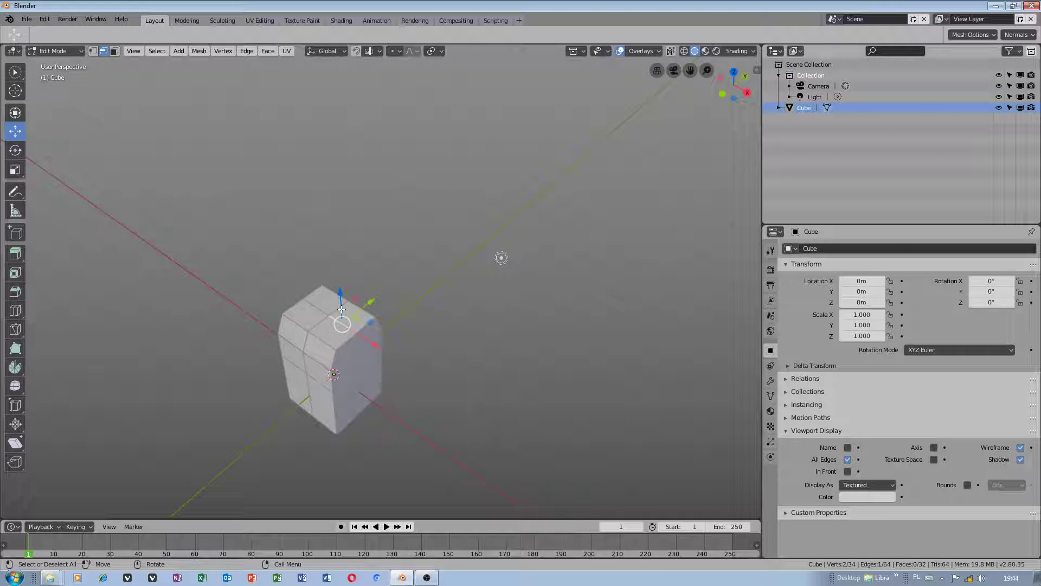
Step: Cycle the active tool through Rotate, Scale and the combined Transform gizmo, ending back on Move
key("r")
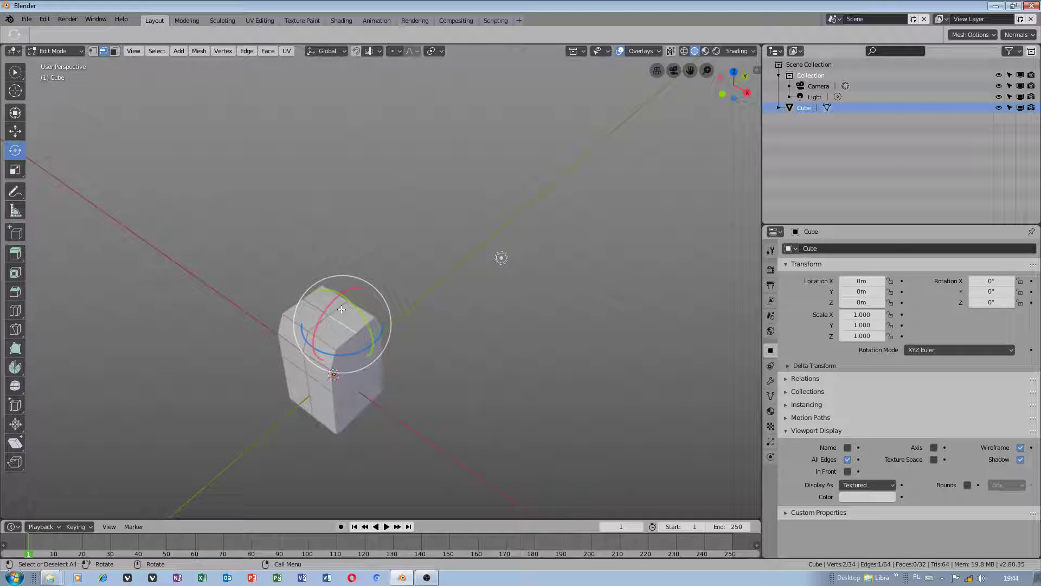
key("s")
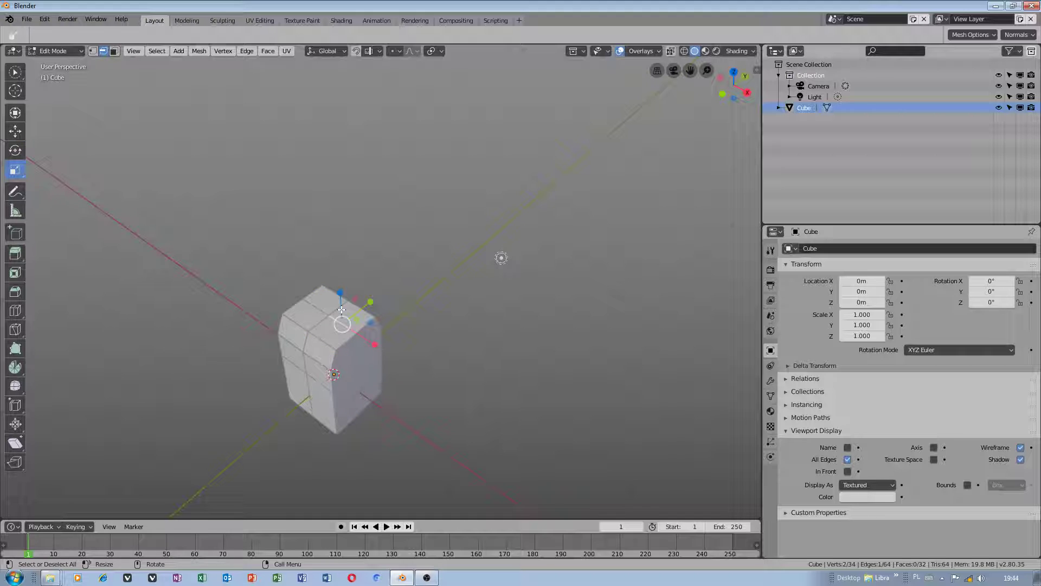
key("t")
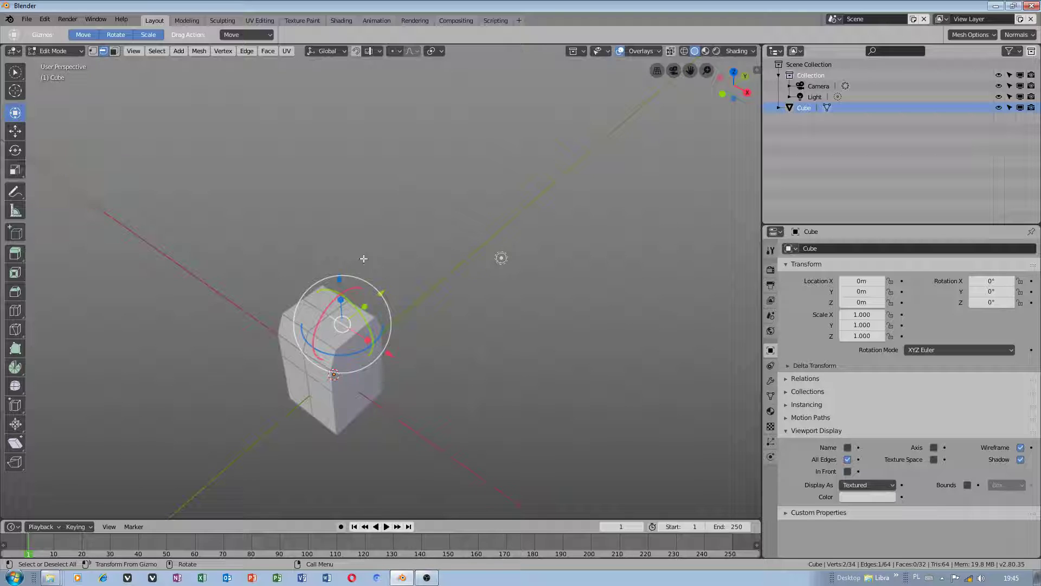
key("shift+space")
key("g")
Step: Switch to Object Mode and duplicate the block, placing the copy at about X 1.86 m, Y 4.10 m, Z 0.90 m
middle_click_drag(413, 321, 417, 285)
scroll(417, 285, "up", 2)
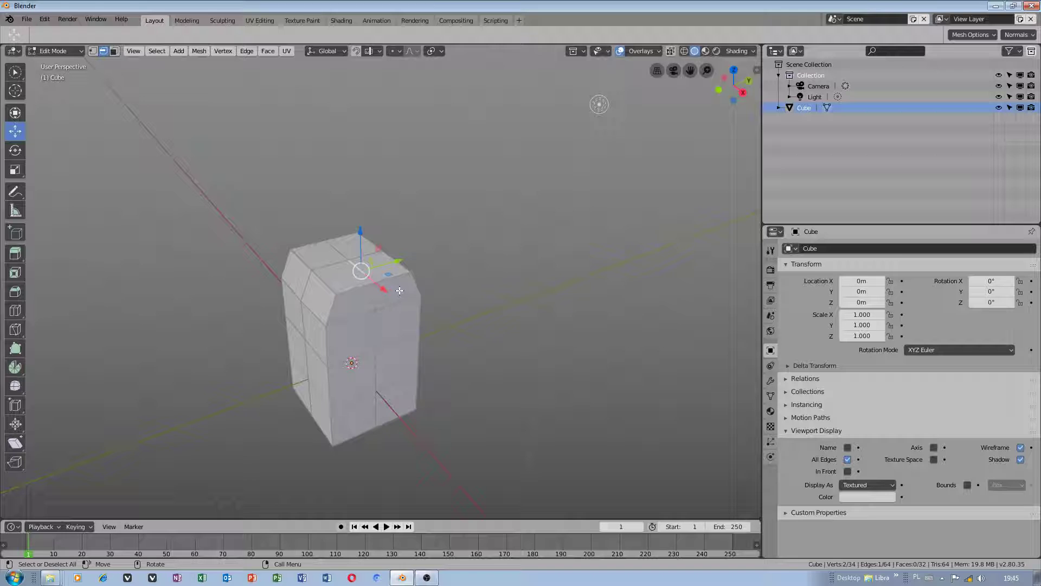
left_click(63, 50)
left_click(58, 64)
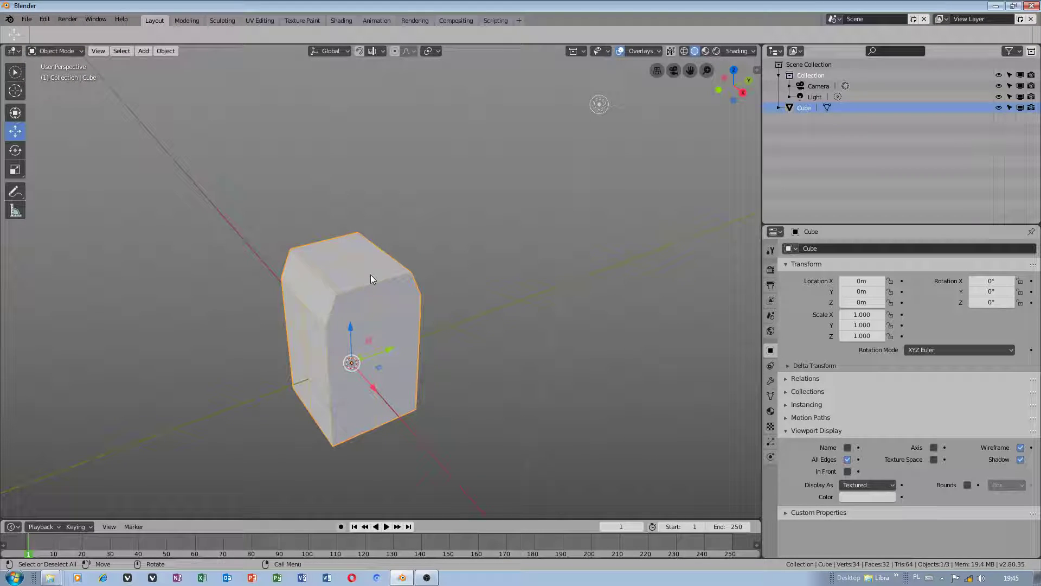
key("shift+d")
left_click(582, 226)
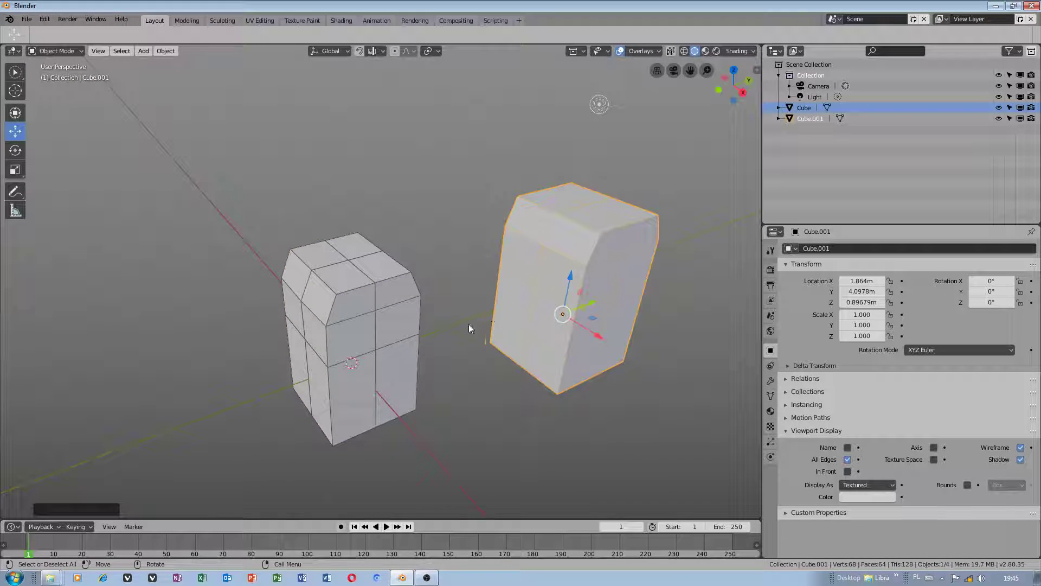
Step: Test object selection by picking the original block and its copy in turn
middle_click_drag(409, 340, 231, 288)
left_click(231, 288)
left_click(460, 287)
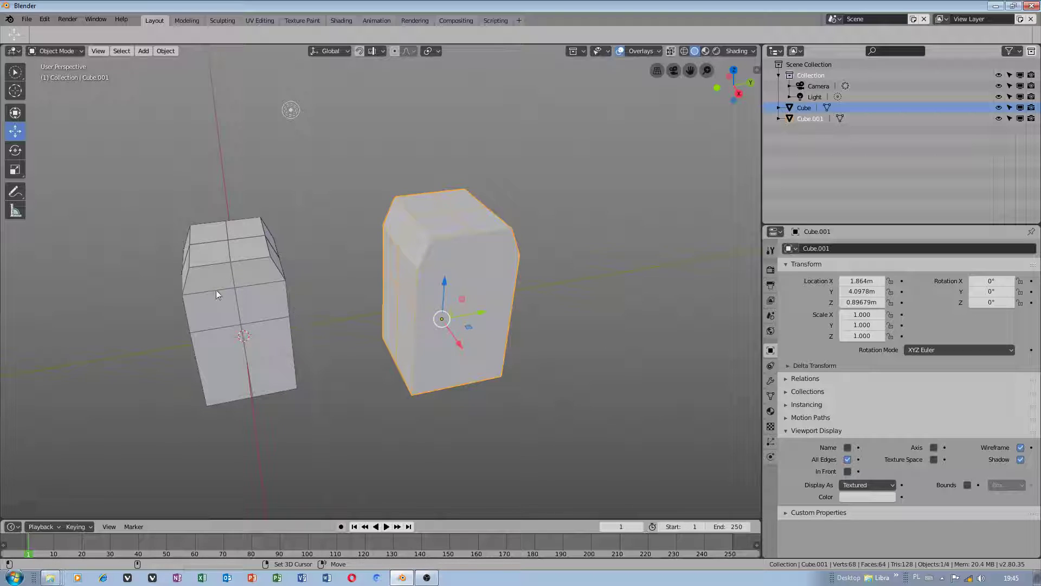
left_click(255, 281)
left_click(446, 282)
Step: Place the 3D cursor on the copied block's chamfered upper corner and end with only the copy selected
right_click(231, 271, "shift")
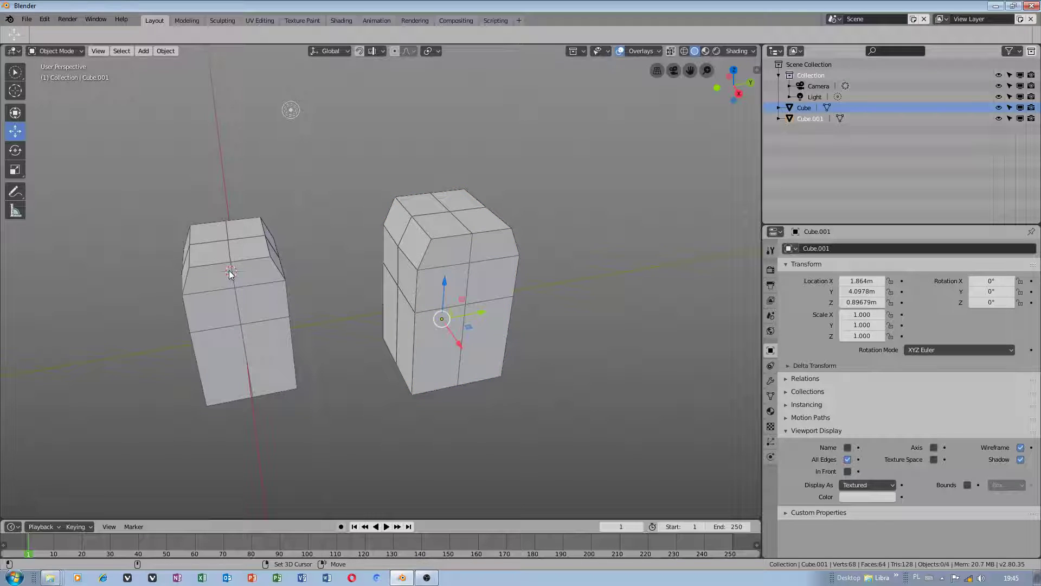
right_click(422, 252, "shift")
right_click(424, 253)
left_click(209, 268)
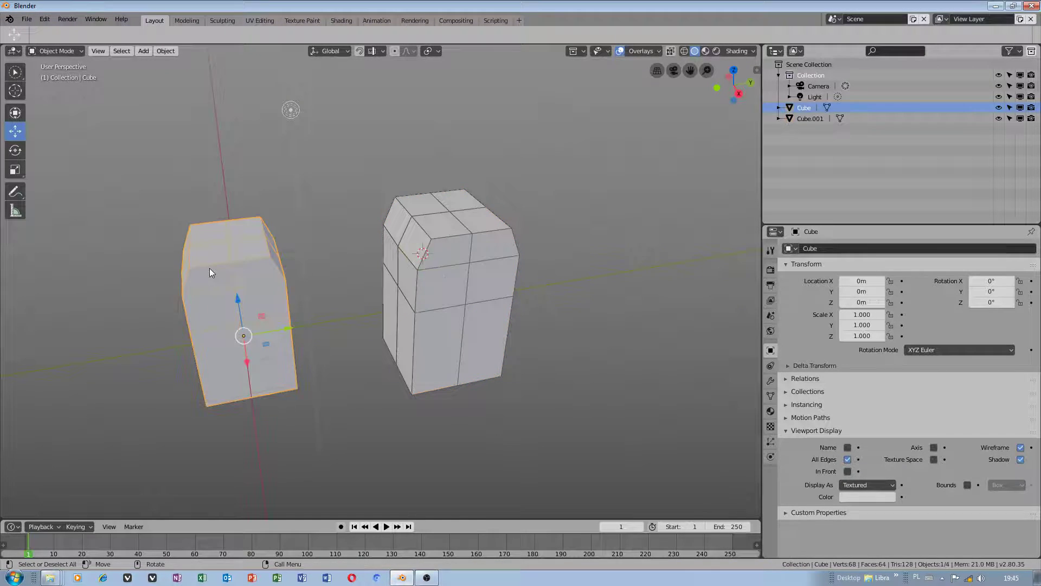
left_click(436, 341)
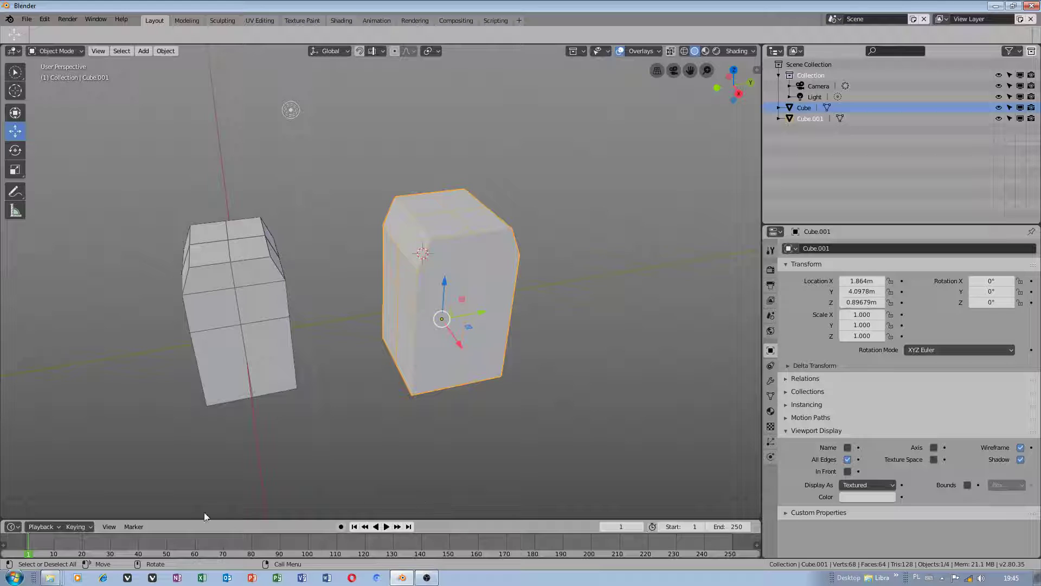
left_click(265, 261)
left_click(489, 270)
Step: Open the input preferences and expand the keymap's 3D View section
left_click(44, 19)
left_click(86, 152)
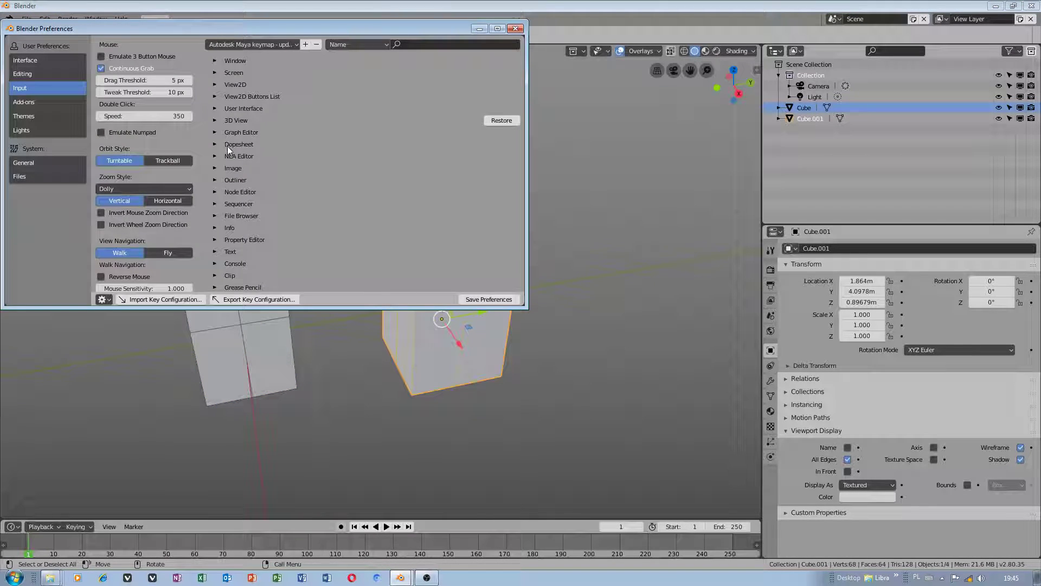
left_click(215, 120)
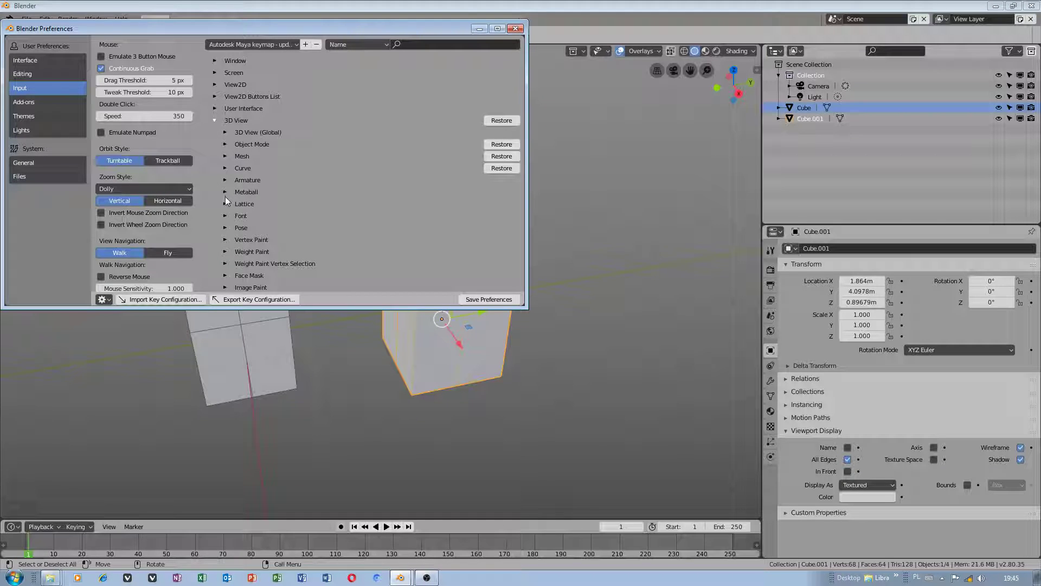
Step: Recheck how selection behaves when switching between the two blocks in the viewport
left_click(405, 398)
left_click(478, 307)
left_click(250, 305)
left_click(442, 360)
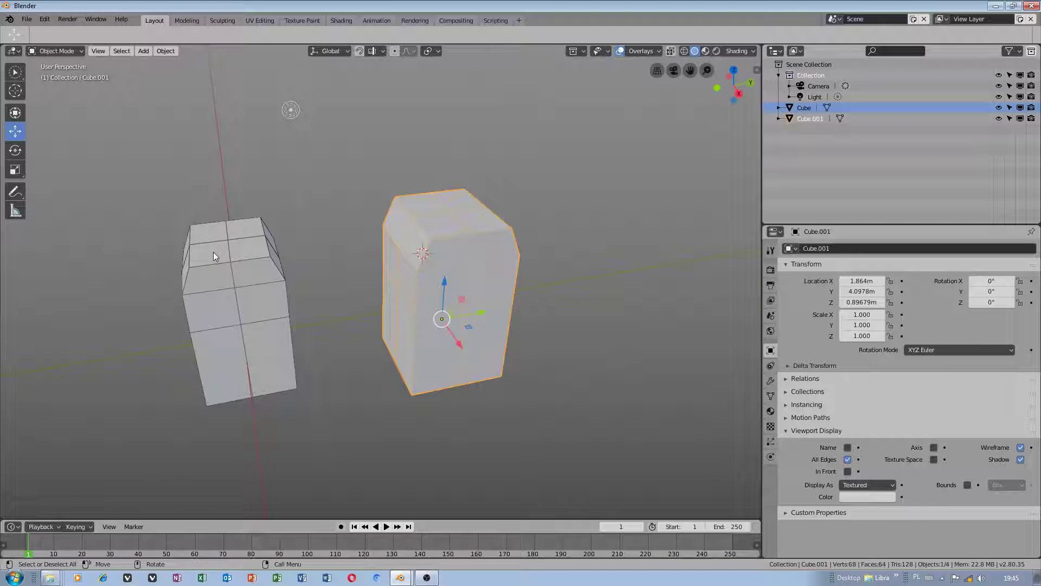
Step: In the 3D View (Global) keymap, rebind the Ctrl Left Mouse Select entry to Shift Left Mouse and enable Toggle Selection
left_click(401, 578)
left_click(405, 551)
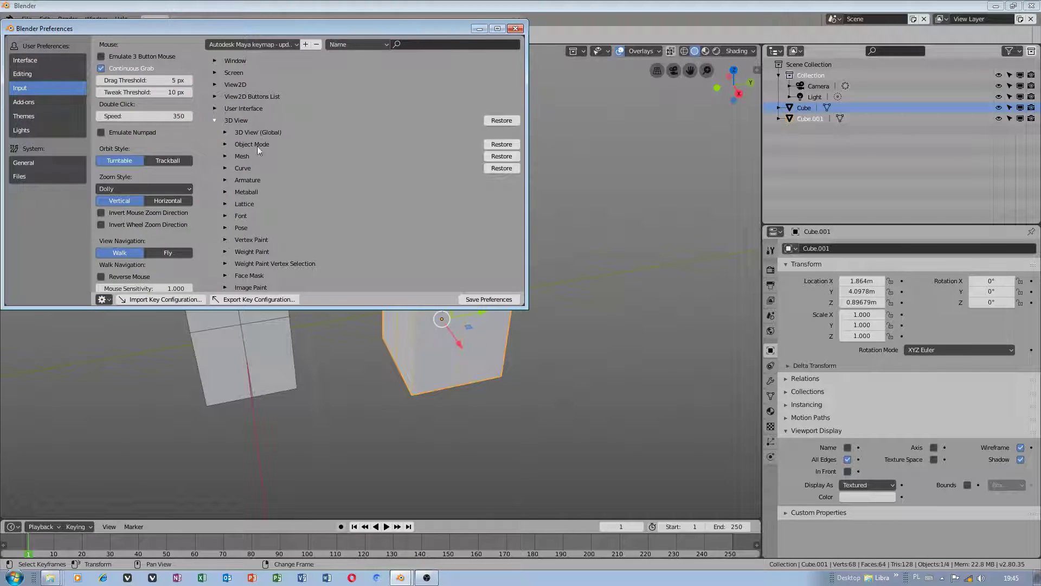
left_click(225, 134)
scroll(273, 228, "down", 10)
scroll(277, 228, "down", 15)
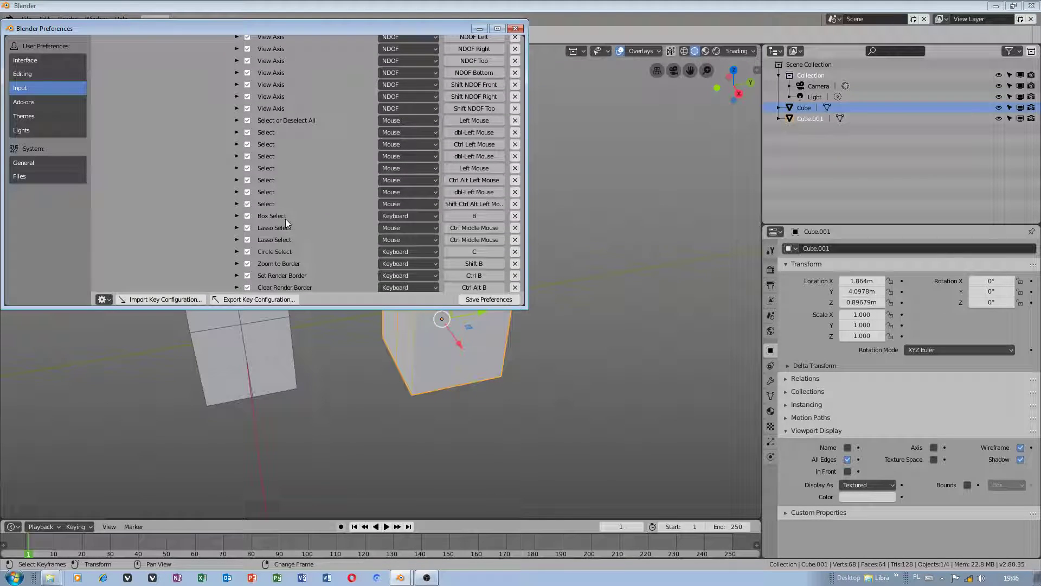
left_click(237, 132)
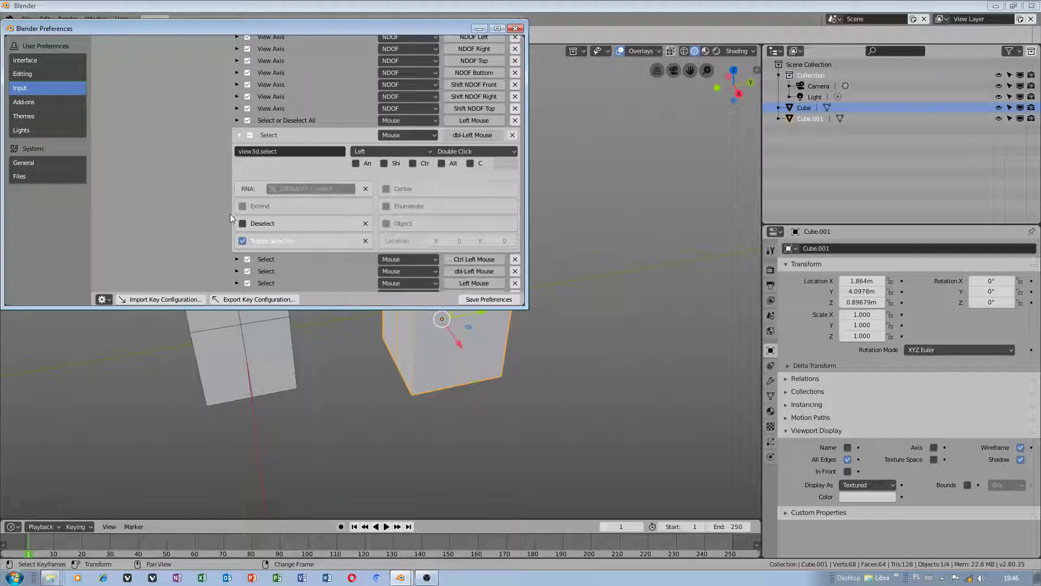
left_click(239, 134)
left_click(240, 145)
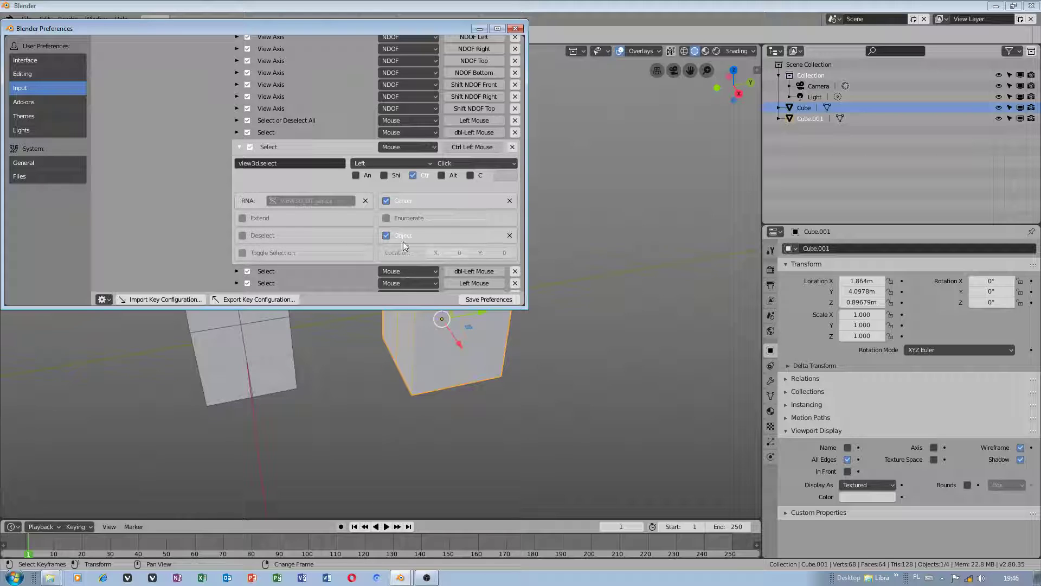
left_click(262, 253)
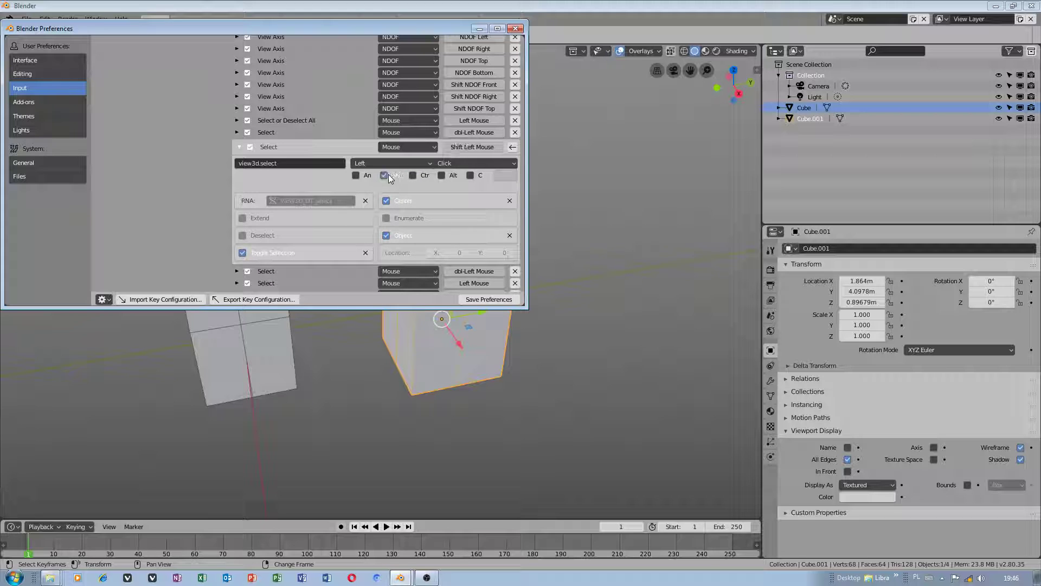
Step: Test the new additive selection by adding the copy to the original, and the original to the copy
left_click(269, 333)
left_click(461, 286, "shift")
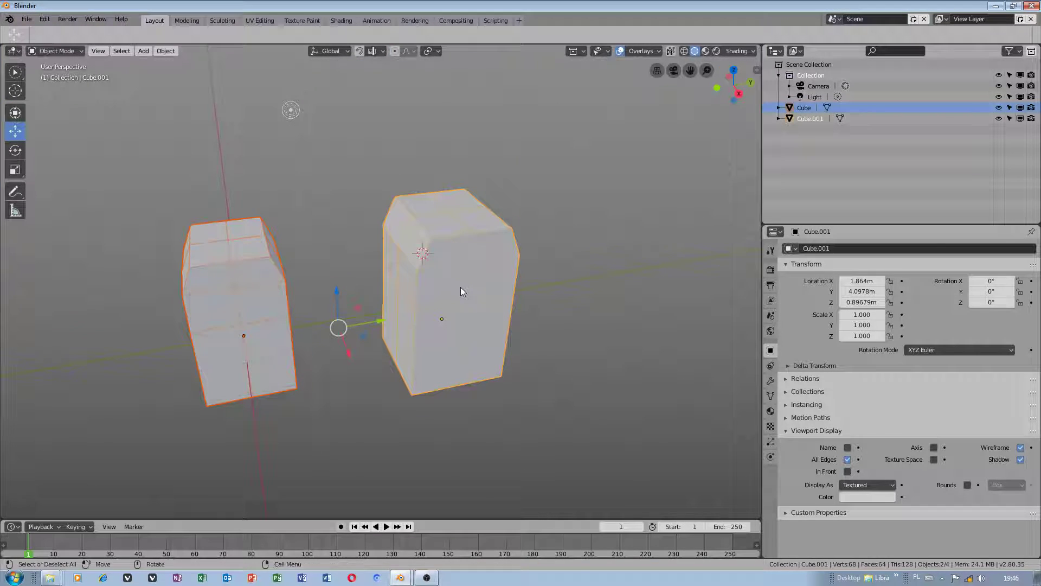
left_click(239, 282)
left_click(511, 277)
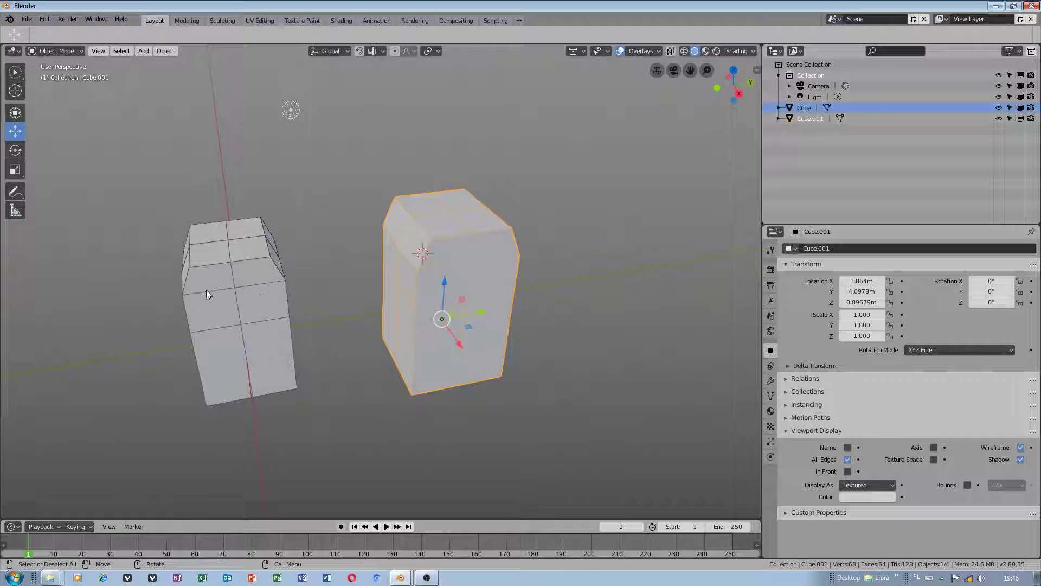
left_click(237, 291, "shift")
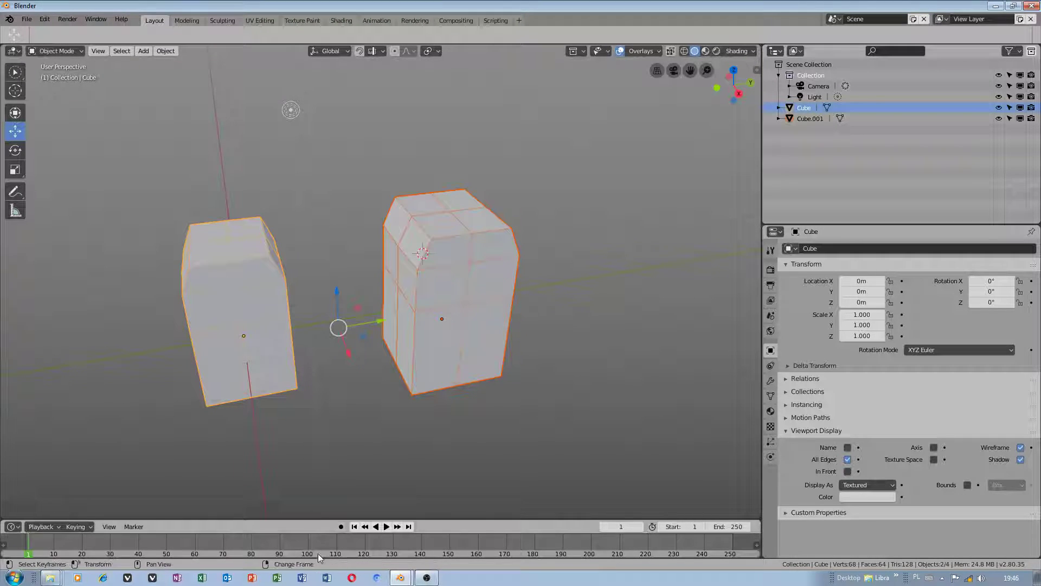
Step: Change the event type of the Shift Left Mouse Select entry to Press
left_click(400, 578)
left_click(413, 548)
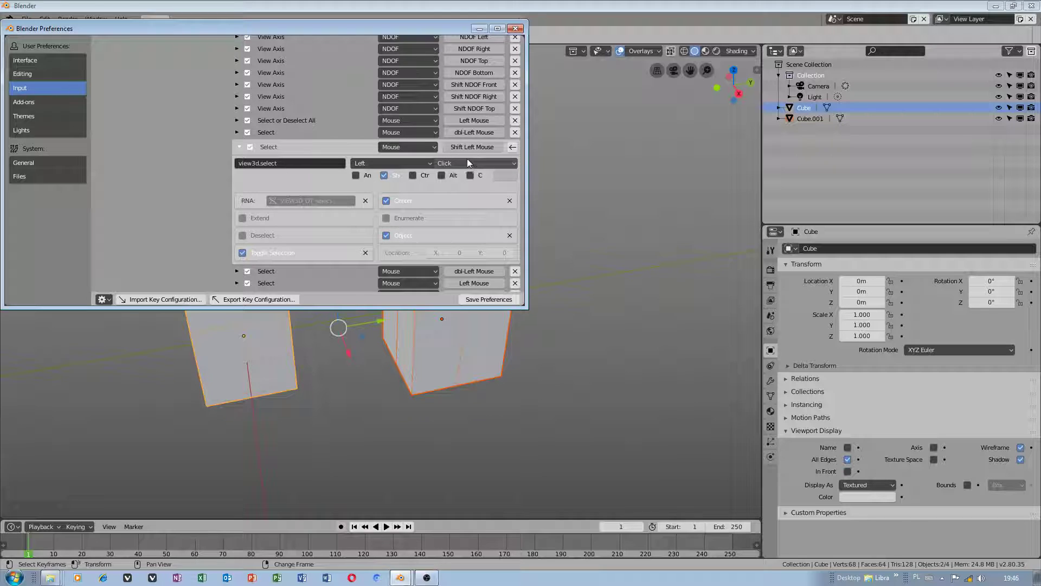
left_click(467, 163)
left_click(458, 138)
Step: Test the edited shortcut by repeatedly selecting the copied block and adding the original to the selection
left_click(506, 341)
left_click(505, 346)
left_click(274, 341, "shift")
left_click(461, 293)
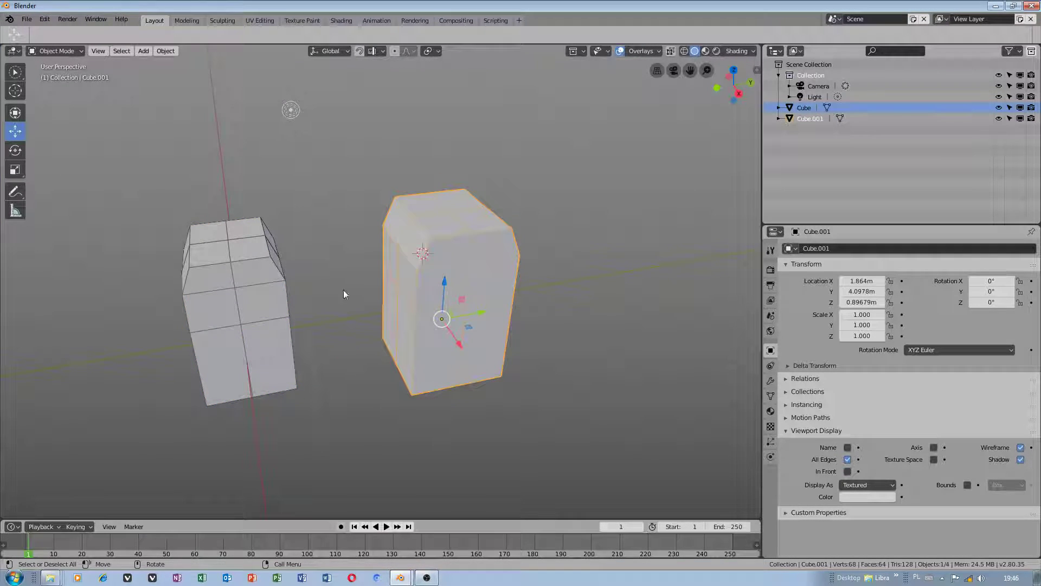
left_click(211, 297, "shift")
left_click(407, 297)
left_click(274, 316, "shift")
left_click(484, 314)
left_click(256, 337, "shift")
left_click(630, 354)
left_click(497, 354)
left_click(276, 346, "shift")
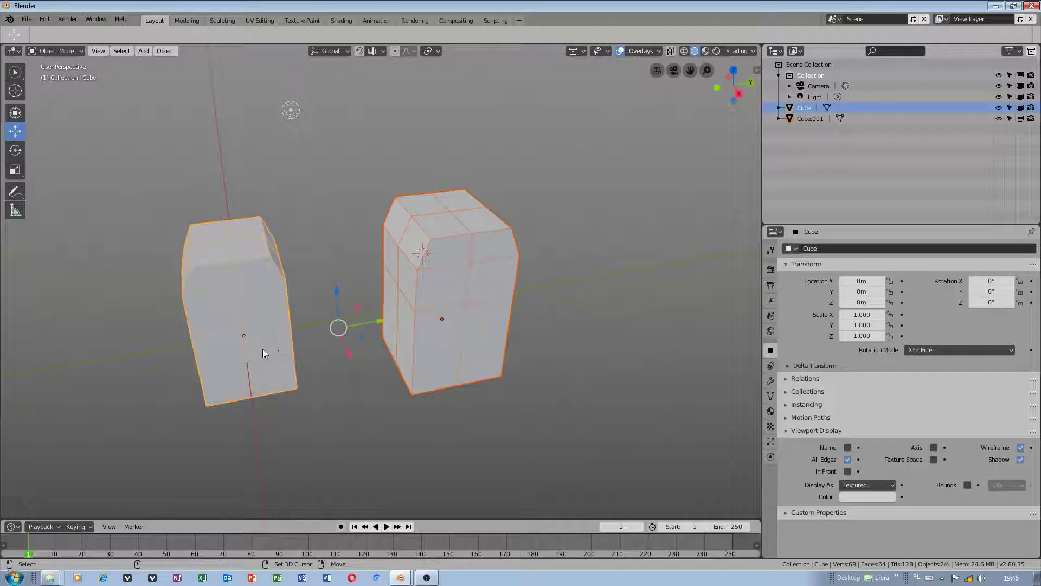
Step: Test additive selection from the original block to the copy and finish with only the copy selected
left_click(170, 259)
left_click(221, 270)
left_click(425, 324, "shift")
left_click(358, 305)
left_click(406, 320)
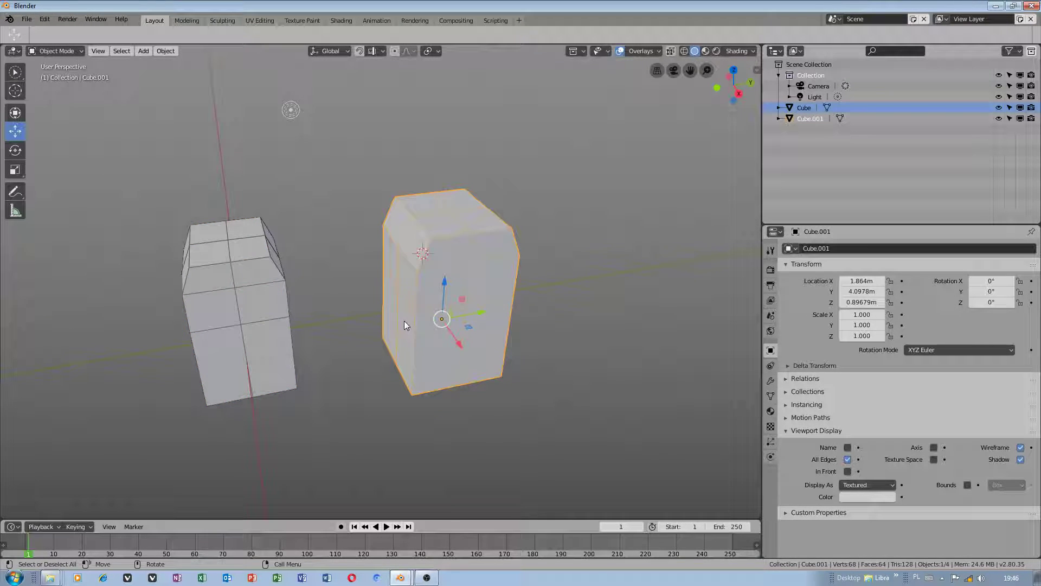
Step: Export the edited key configuration over "Autodesk Maya keymap - updated.py" in the presets folder
left_click(402, 578)
left_click(408, 552)
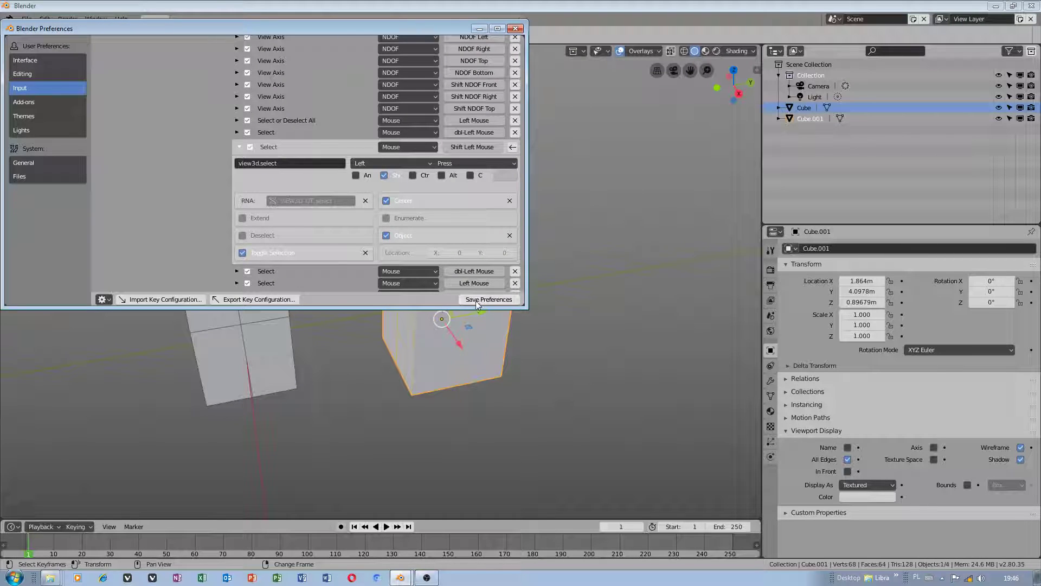
left_click(216, 300)
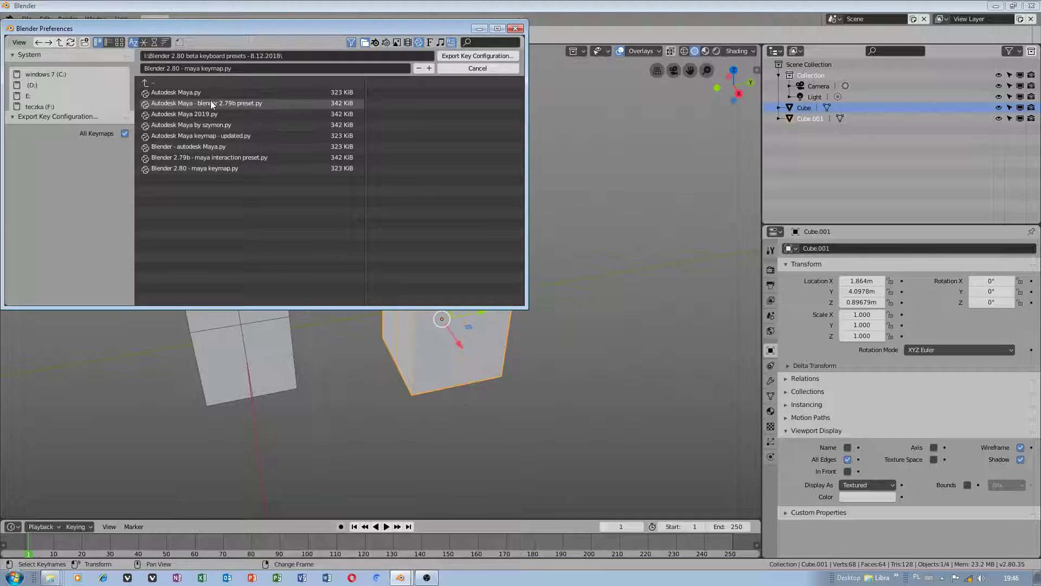
left_click(210, 136)
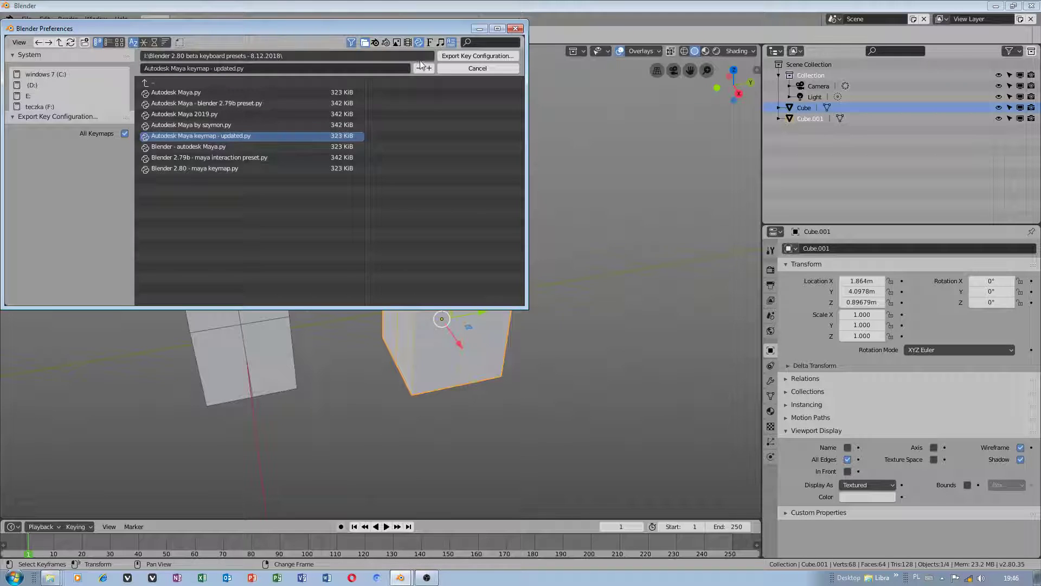
left_click(444, 56)
Step: Export the same key configuration over "Blender - autodesk Maya.py" and "Blender 2.80 - maya keymap.py"
left_click(218, 44)
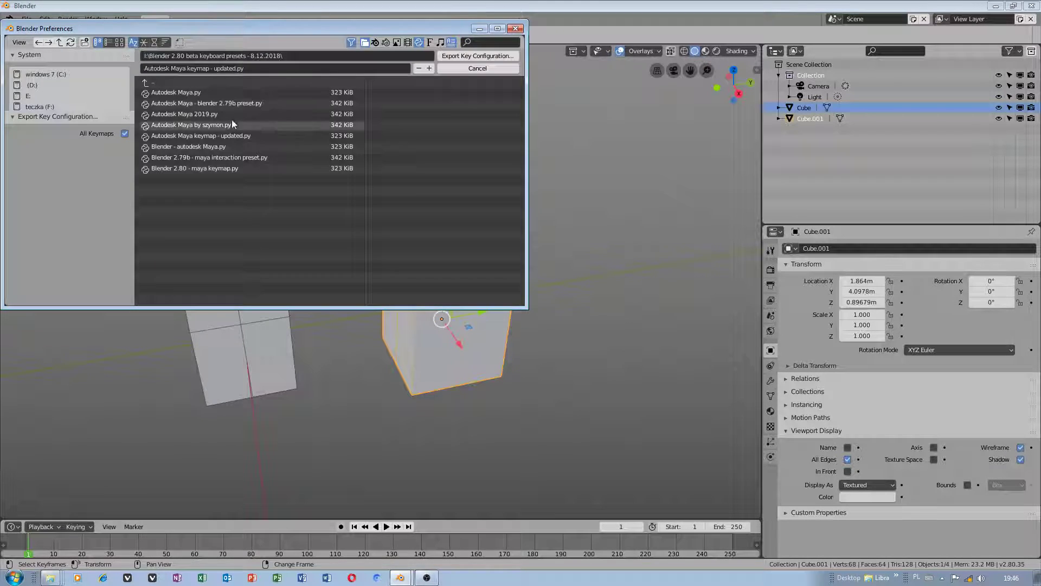
left_click(228, 149)
left_click(477, 55)
left_click(244, 44)
left_click(203, 170)
left_click(456, 55)
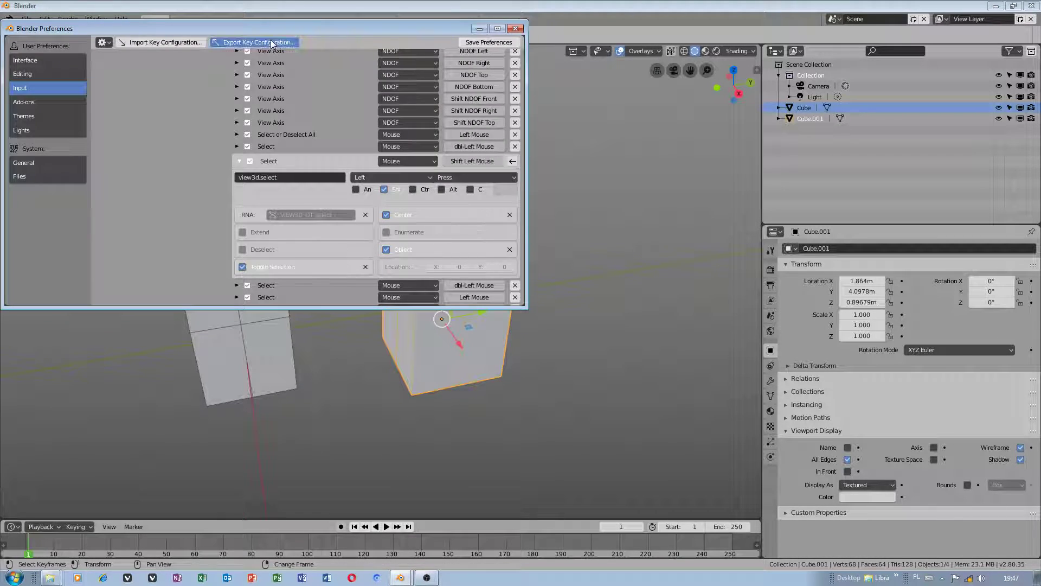
Step: Export the key configuration over "Autodesk Maya.py" and close the preferences
left_click(272, 41)
left_click(184, 93)
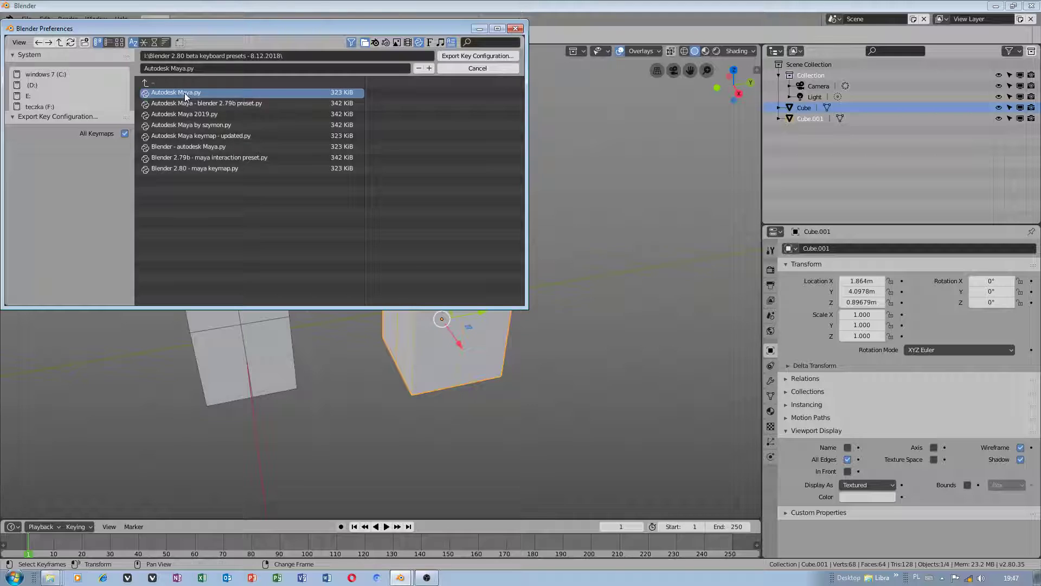
left_click(461, 54)
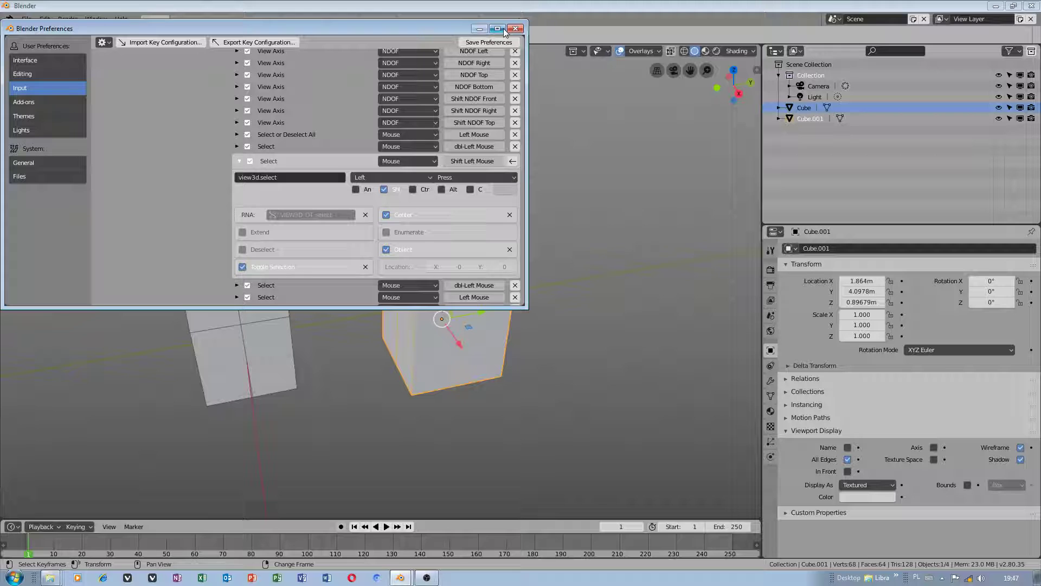
left_click(514, 29)
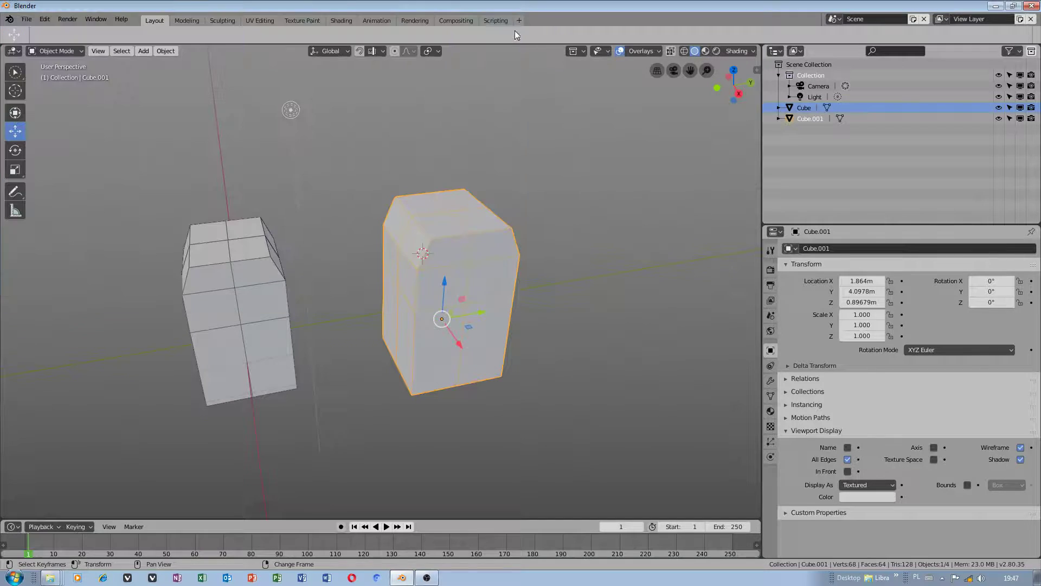
Step: Check the exported preset files in Windows Explorer, and load the factory settings back in Blender
left_click(51, 578)
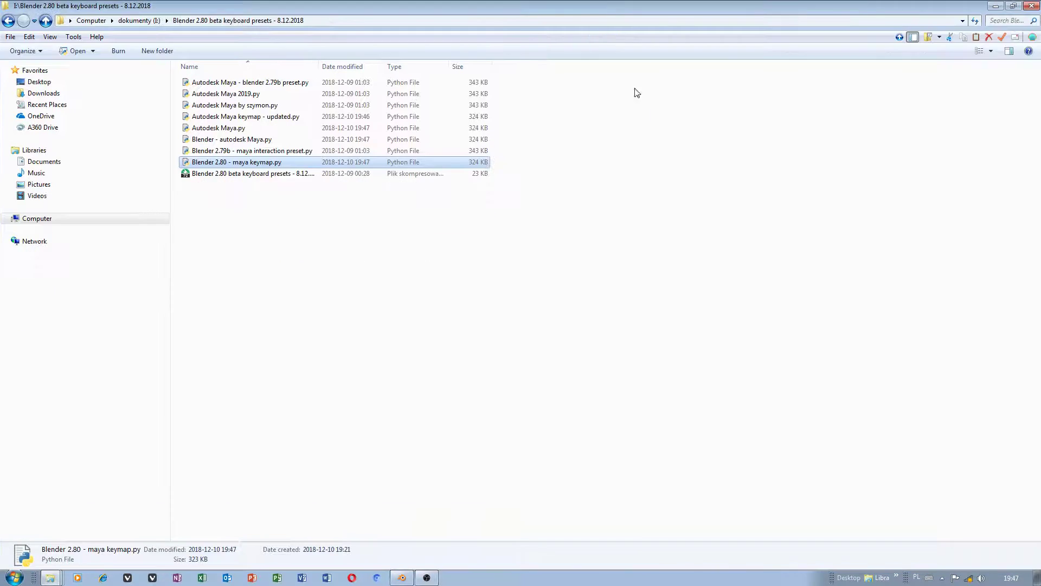
left_click(404, 578)
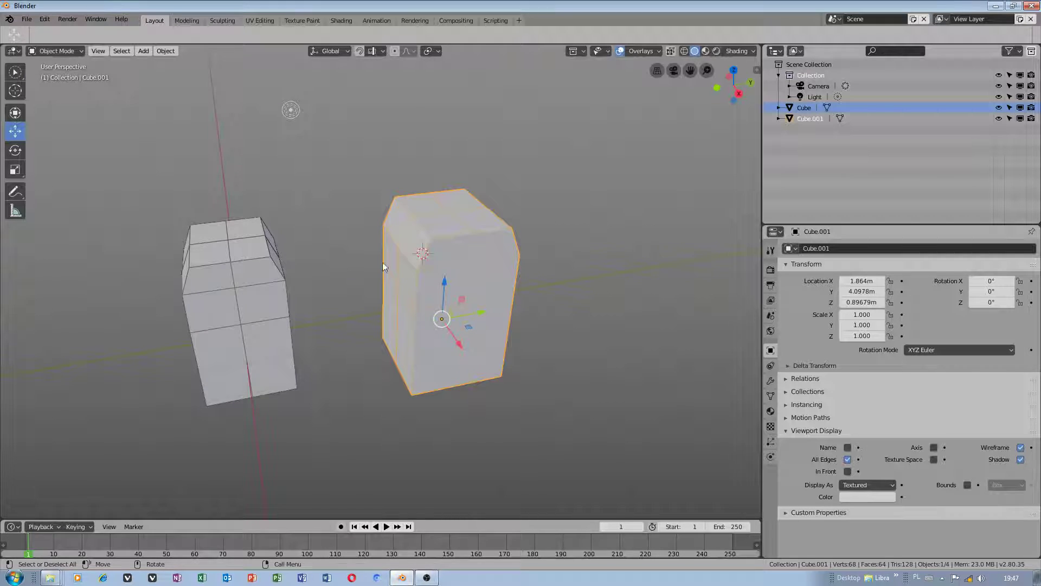
left_click(26, 19)
left_click(26, 19)
left_click(69, 151)
left_click(69, 152)
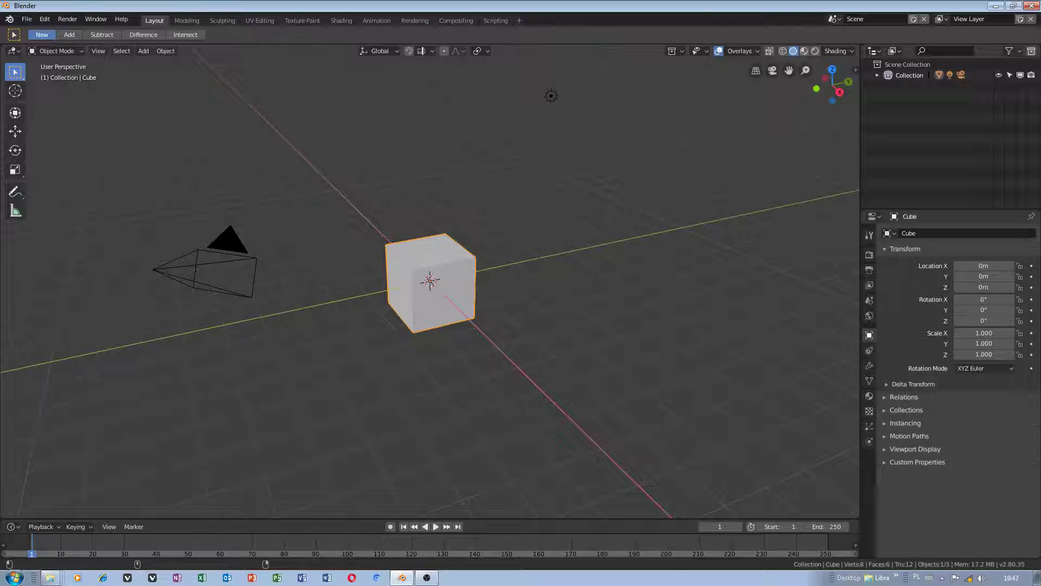
Step: Switch to Windows Explorer and copy the file "Autodesk Maya.py" from the keyboard presets folder
left_click(49, 580)
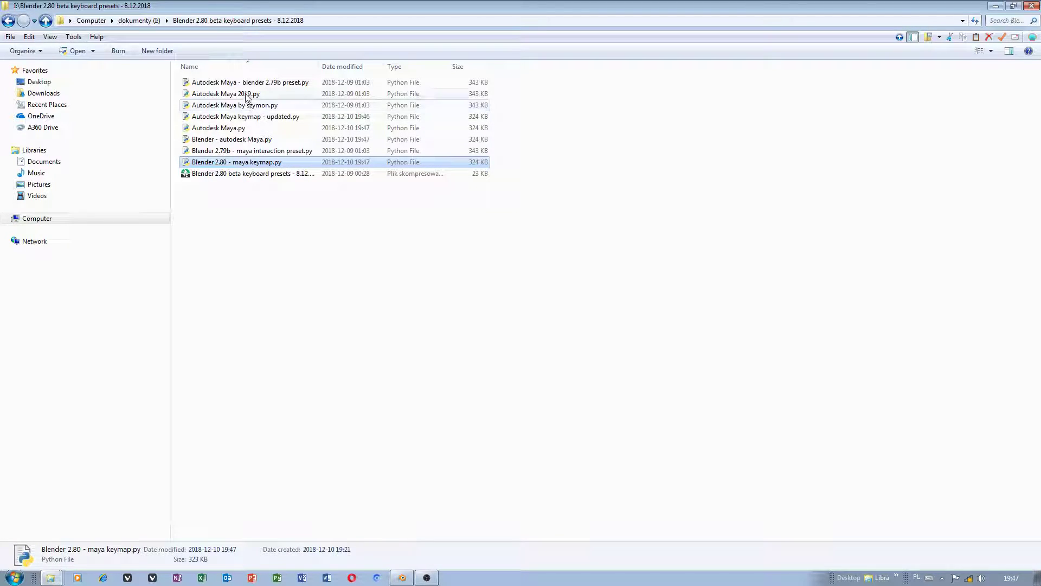
right_click(233, 130)
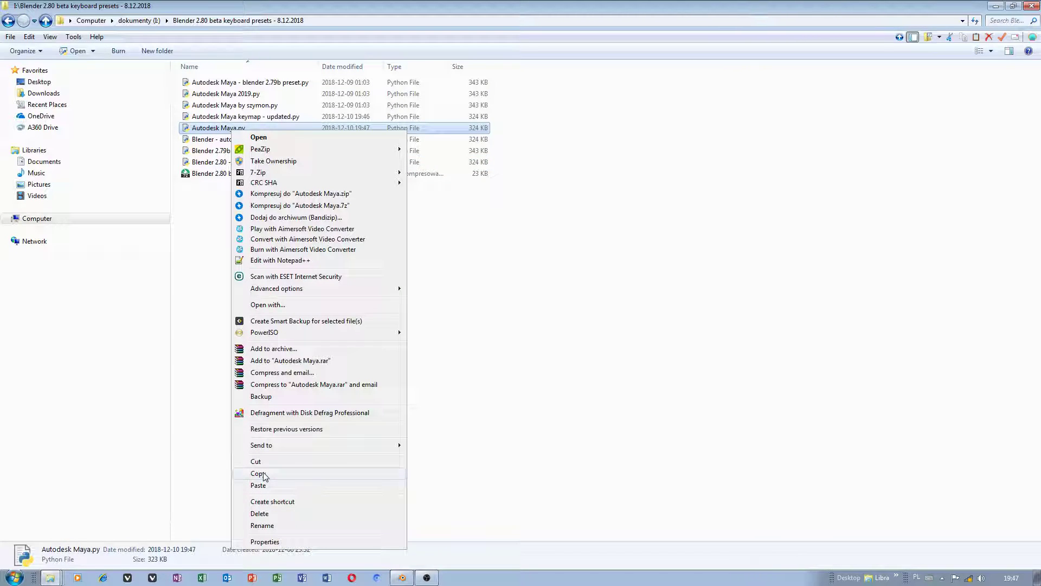
left_click(264, 474)
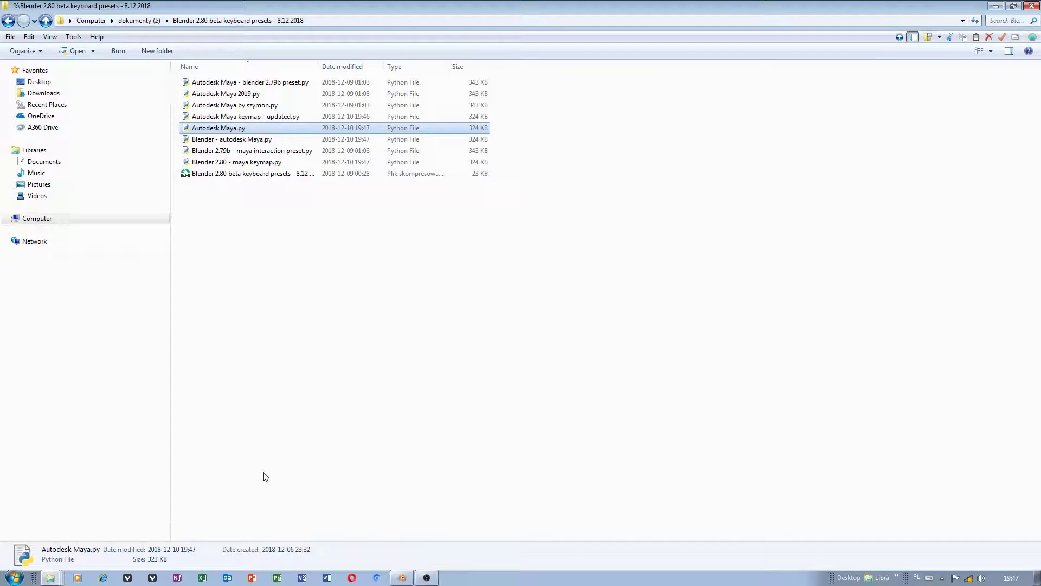
Step: Browse on drive F: to the scripts\presets\keyconfig folder inside the "Blender 2.80 - 10.12.2018" build
left_click(91, 21)
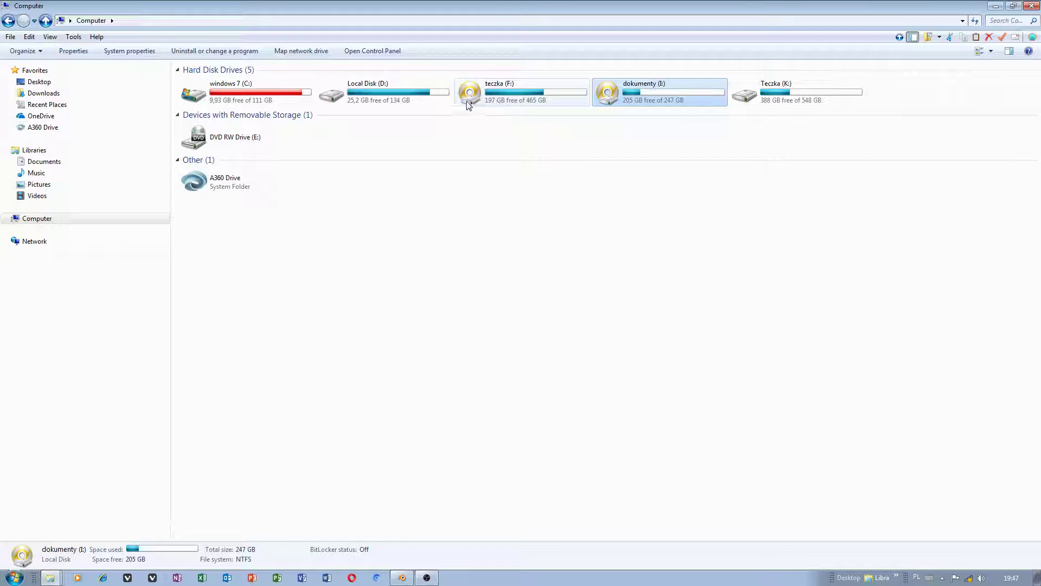
double_click(481, 95)
left_click(210, 187)
double_click(214, 196)
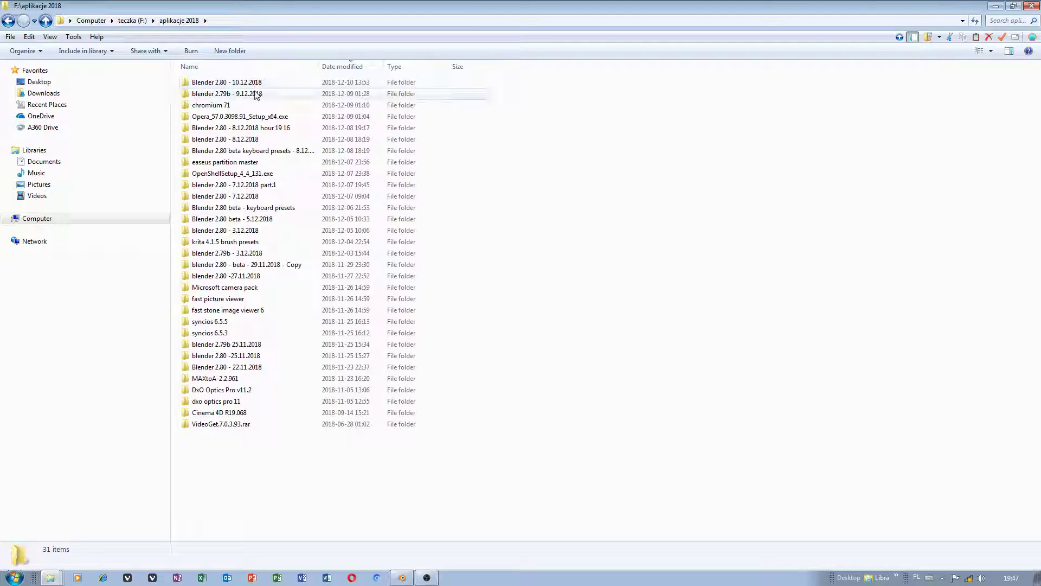
double_click(255, 84)
double_click(256, 85)
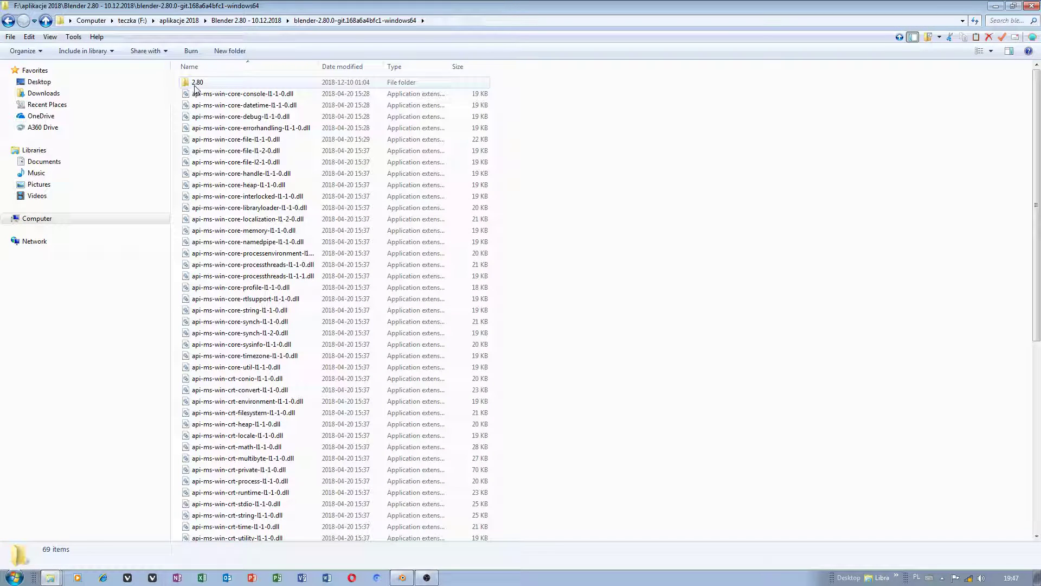
double_click(197, 83)
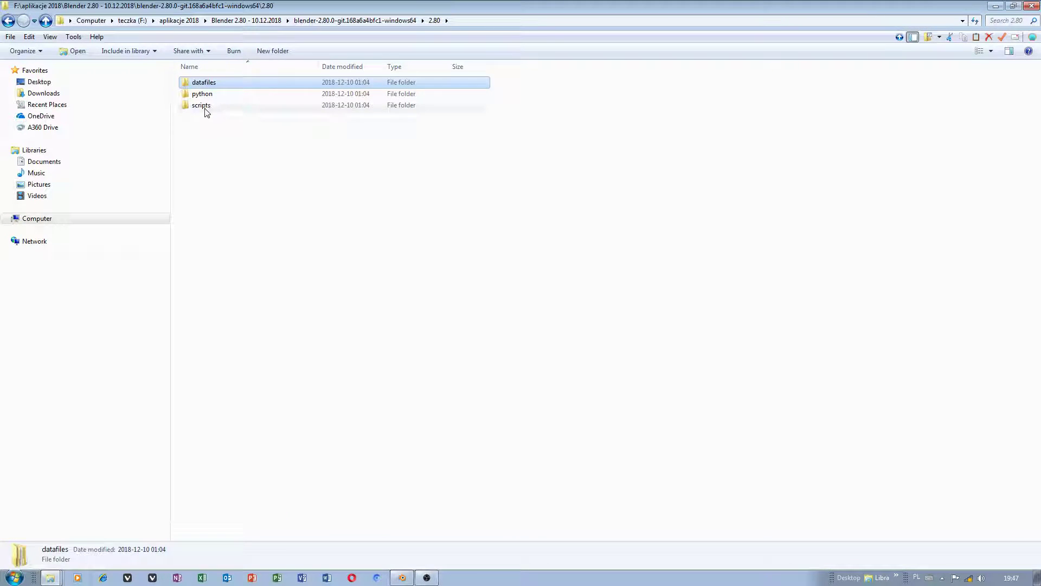
double_click(204, 105)
double_click(212, 129)
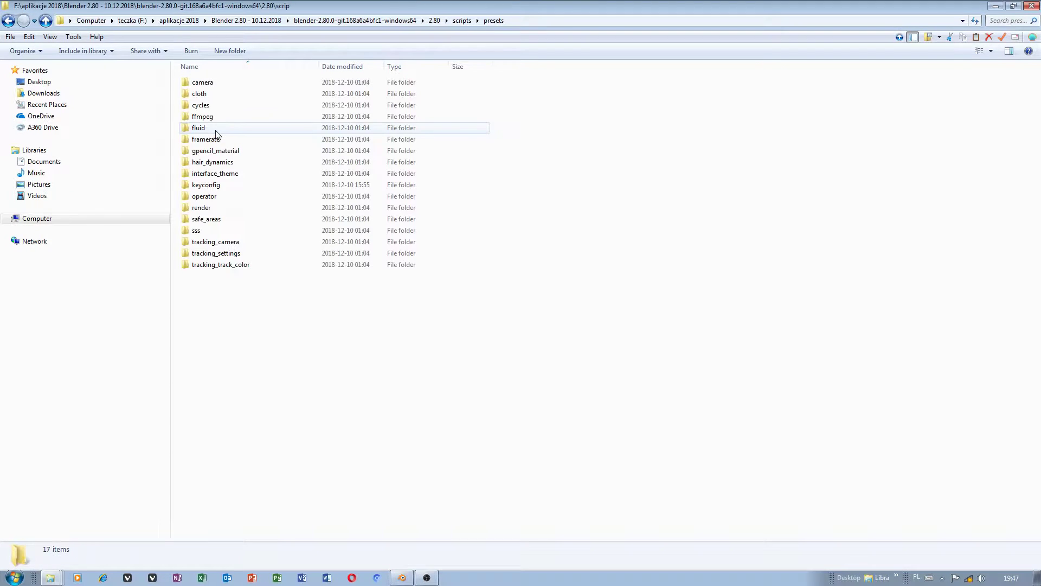
double_click(234, 185)
Step: Paste "Autodesk Maya.py" into the keyconfig folder, replacing the existing file, and minimize Windows Explorer to return to Blender
right_click(264, 198)
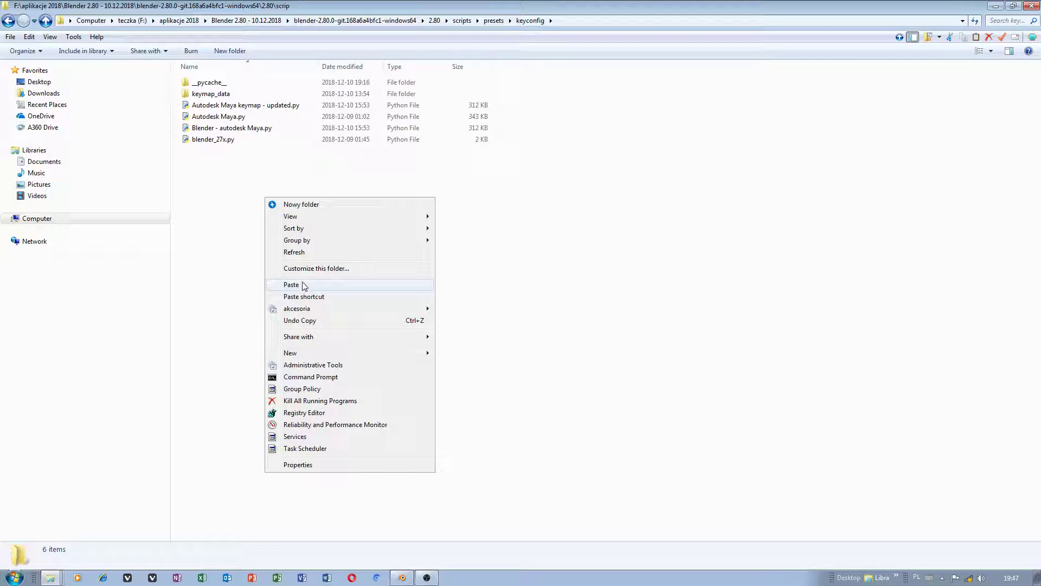
left_click(272, 283)
left_click(346, 318)
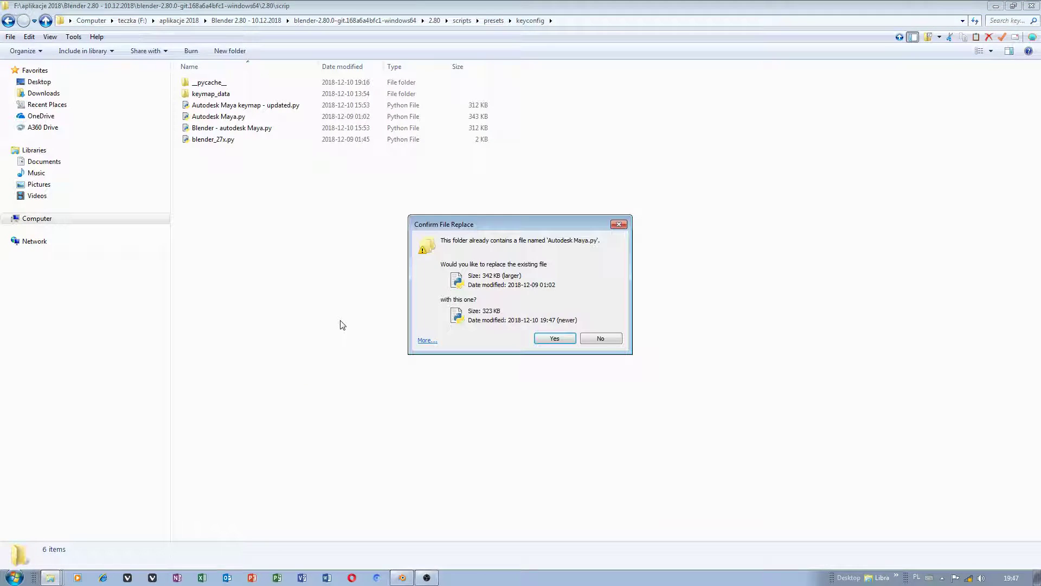
left_click(548, 338)
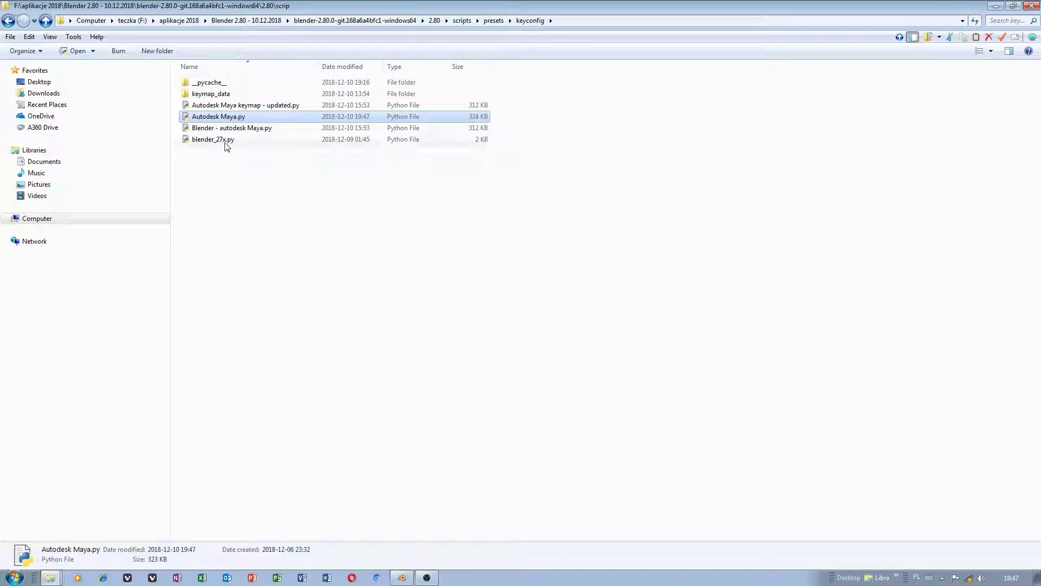
left_click(993, 7)
Step: Choose the "Autodesk Maya" key configuration preset in the Input preferences and return to the 3D viewport
left_click(45, 19)
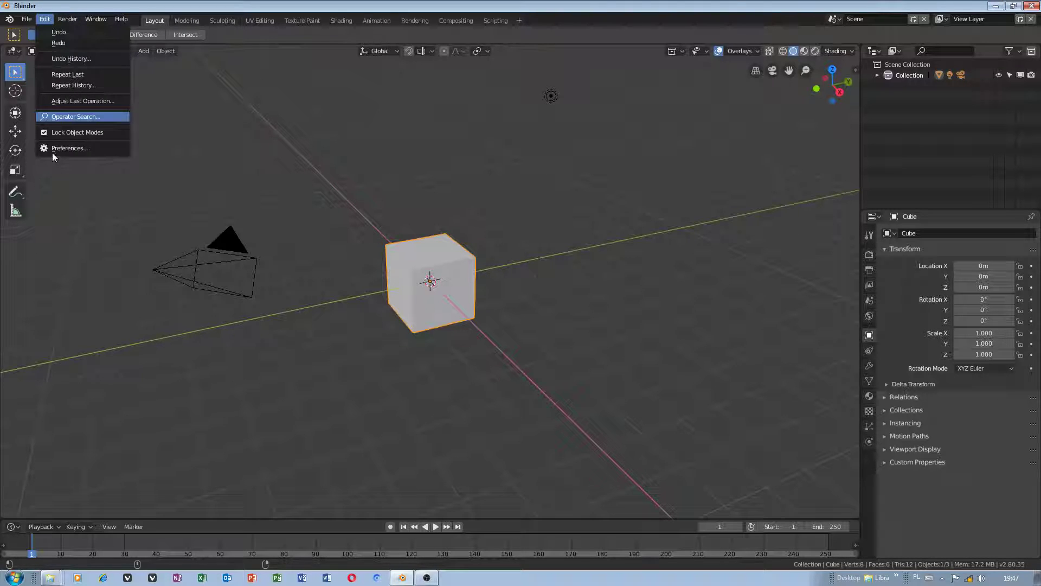
left_click(57, 145)
left_click(31, 82)
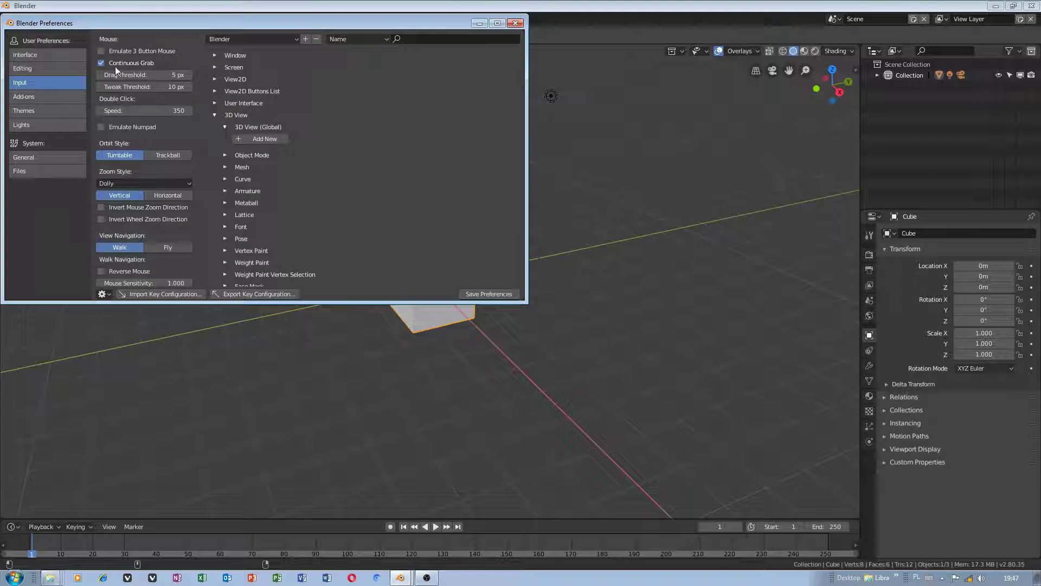
left_click(250, 38)
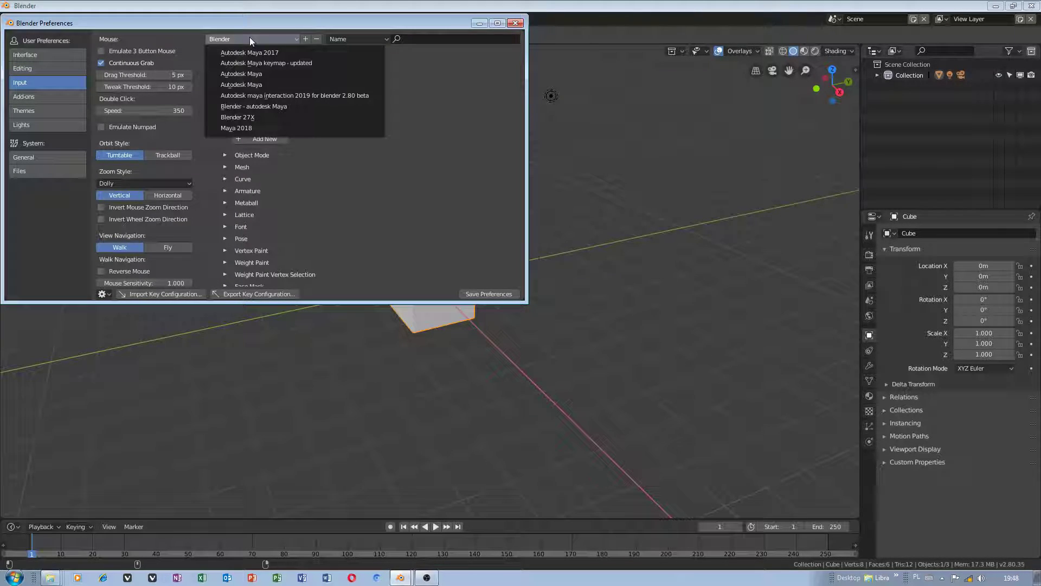
left_click(249, 73)
left_click(474, 333)
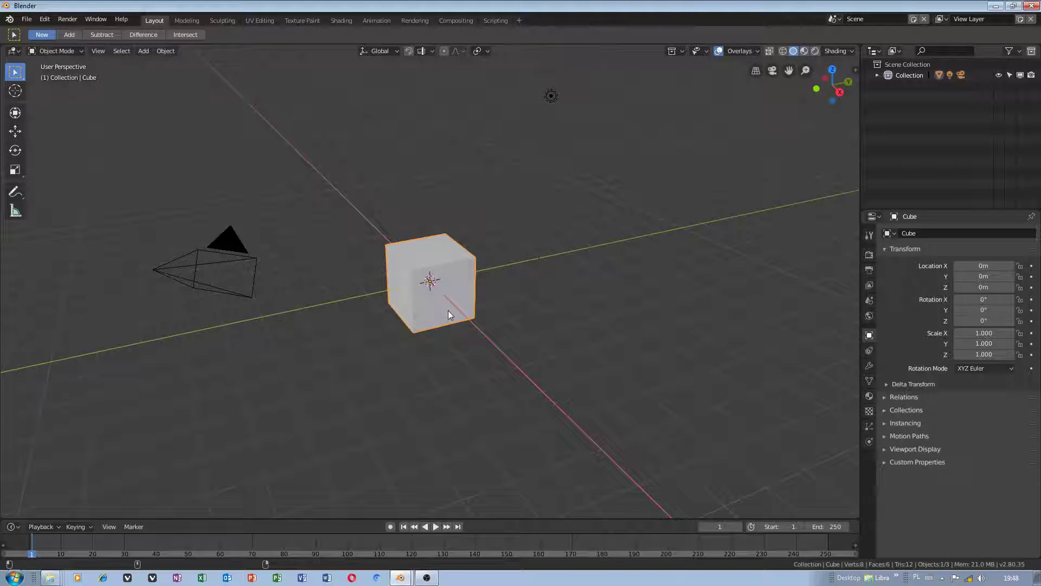
Step: Check the keymap in the viewport by switching to the Rotate and Scale tools with the cube selected
scroll(448, 311, "up", 3)
key("e")
key("r")
scroll(448, 309, "down", 4)
scroll(445, 309, "up", 8)
scroll(445, 310, "down", 5)
Step: Set the Cycles compute device to CUDA in the General system preferences
left_click(45, 19)
left_click(67, 149)
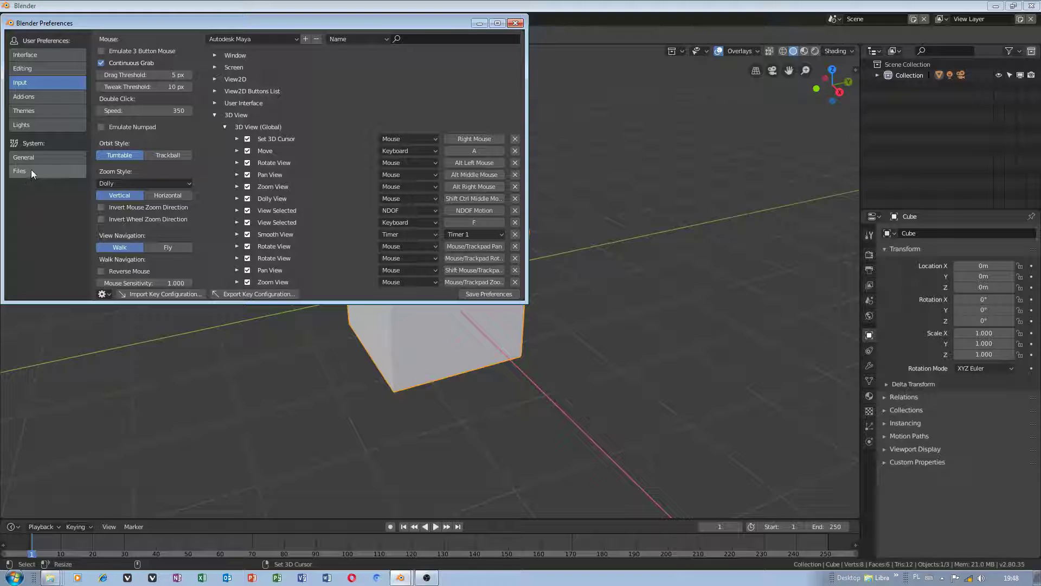
left_click(38, 157)
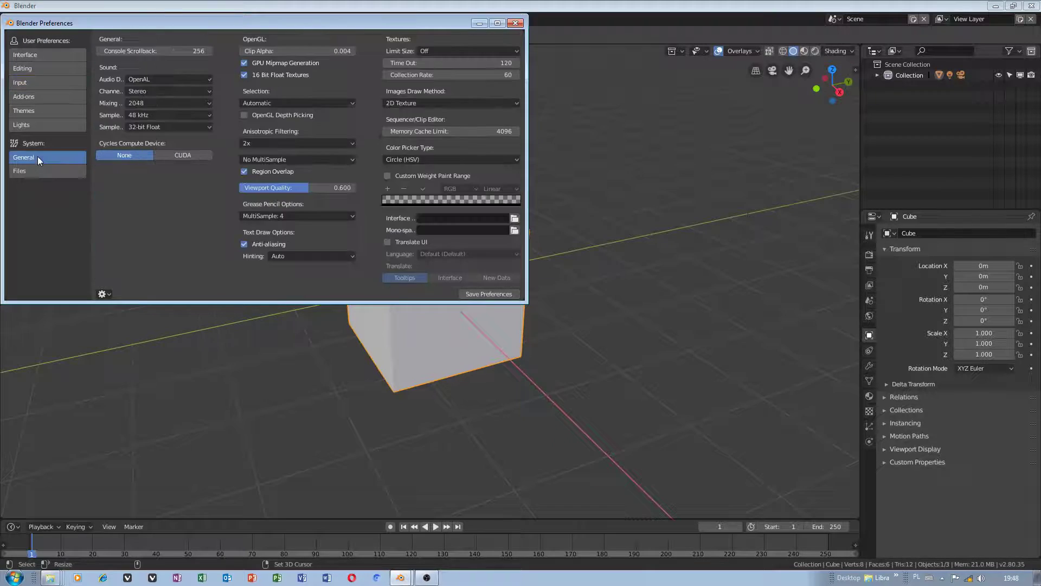
left_click(184, 158)
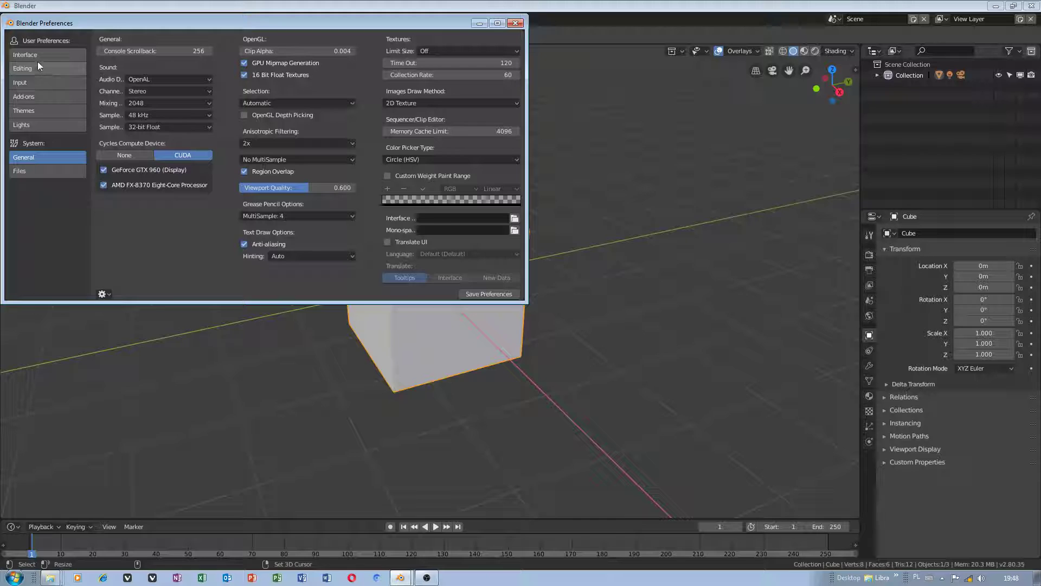
Step: Change the theme preset to Blender Light
left_click(35, 108)
left_click(122, 50)
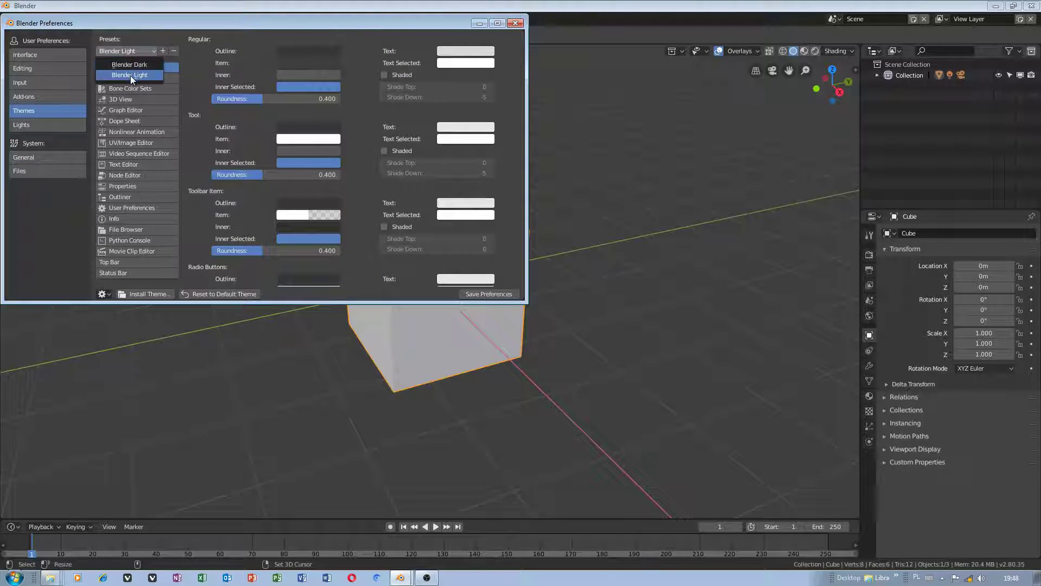
left_click(131, 73)
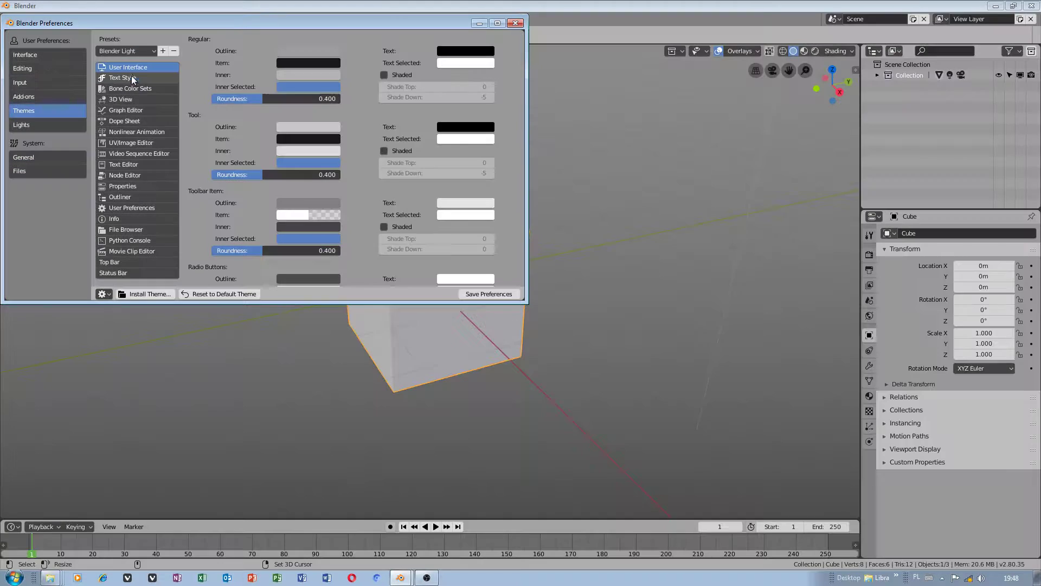
Step: Enable Zoom To Mouse Position, Rotate Around Selection, Python Tooltips and Developer Extras, and save and close the preferences
left_click(30, 55)
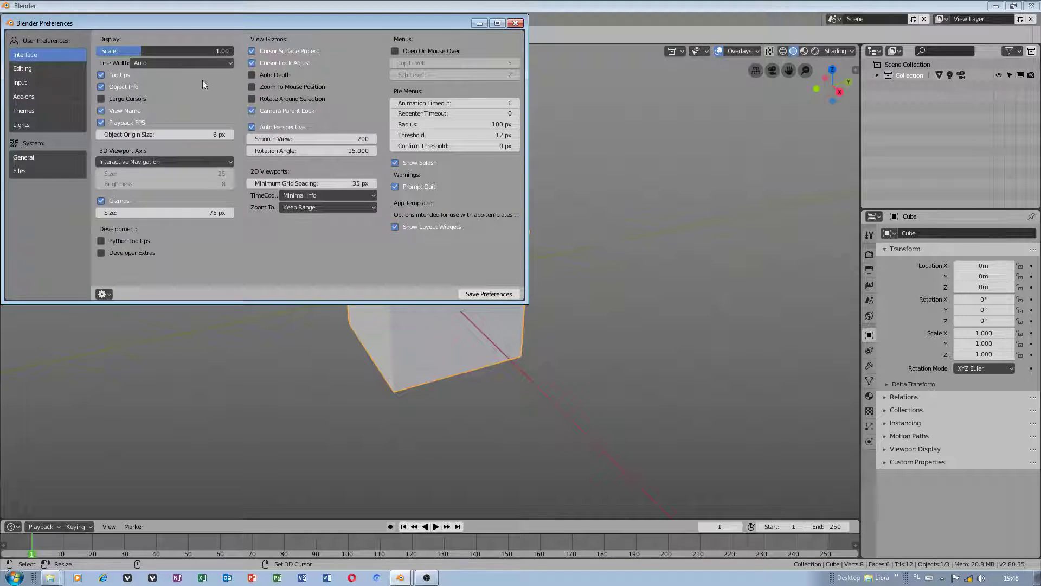
left_click(271, 100)
left_click(278, 88)
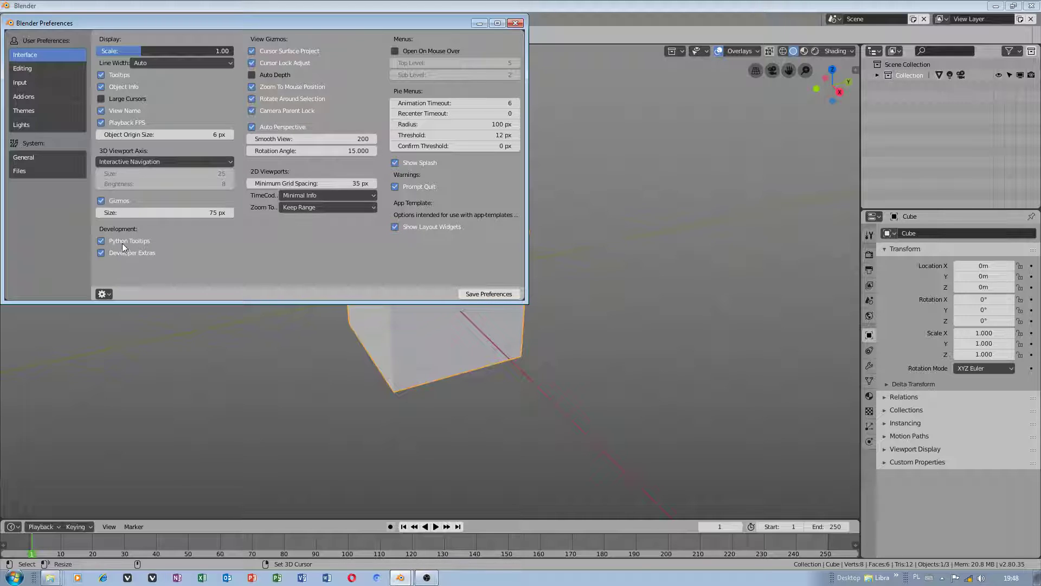
left_click(488, 293)
left_click(515, 23)
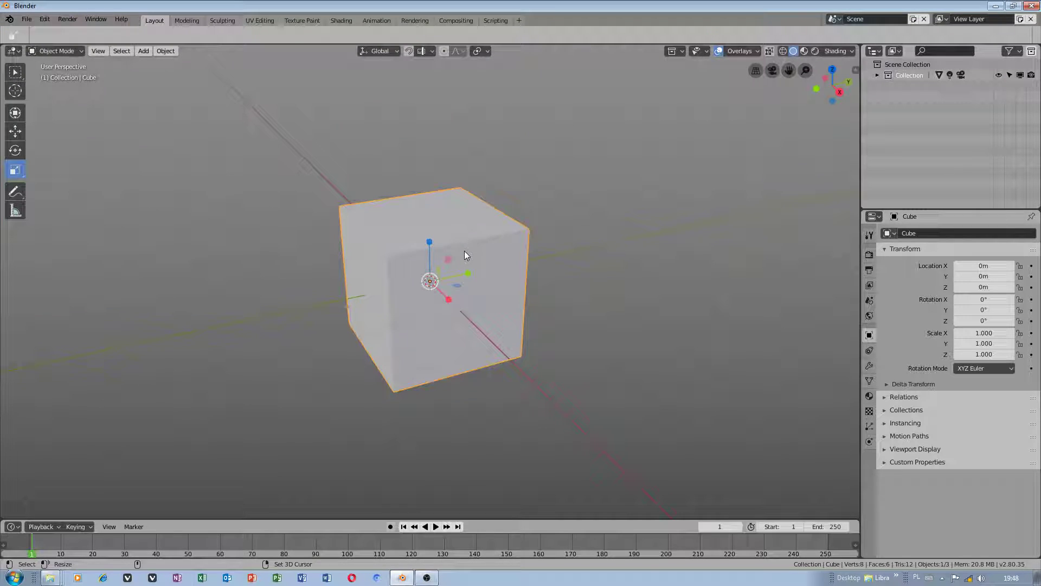
Step: Activate the Move tool, and turn on Wireframe and All Edges in the cube's viewport display settings
key("w")
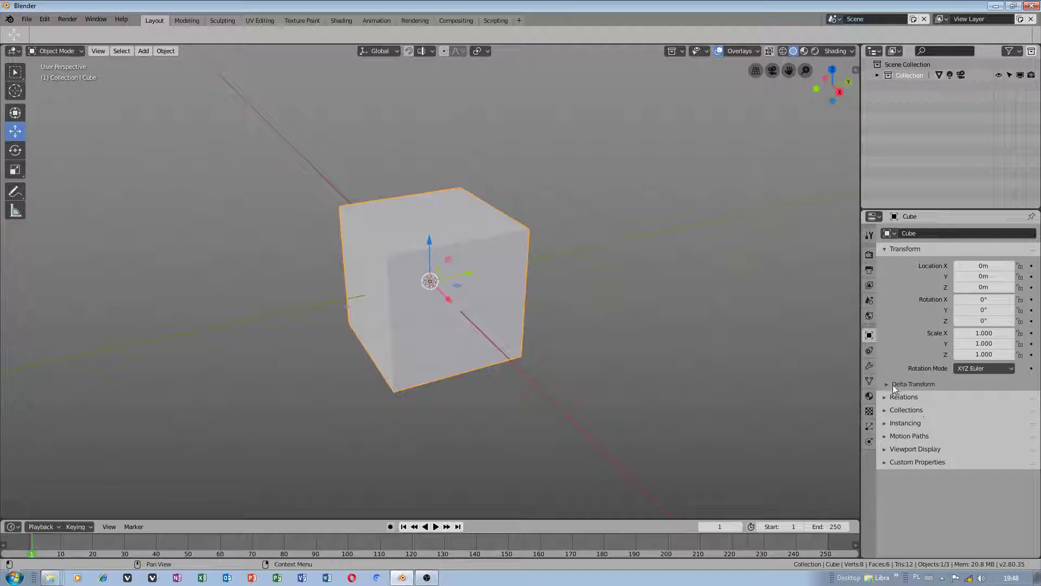
left_click(893, 448)
left_click(1020, 480)
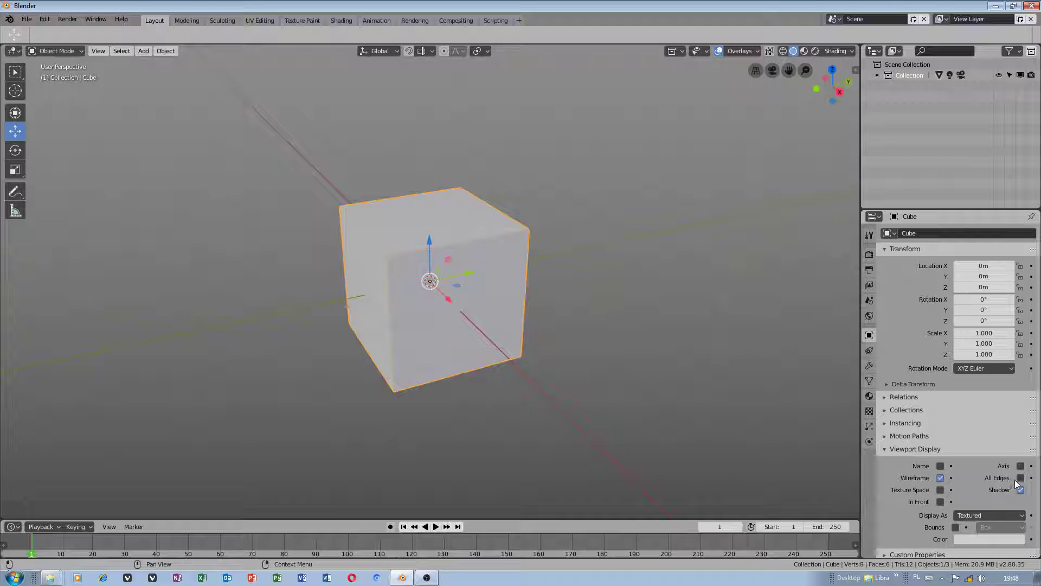
scroll(454, 380, "down", 4)
scroll(443, 375, "up", 6)
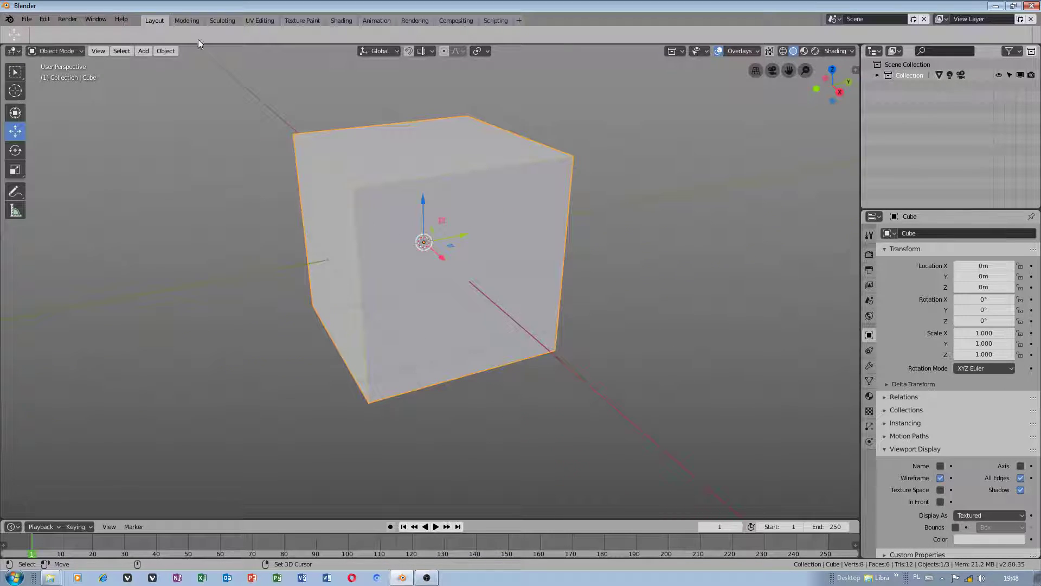
Step: Switch the cube to Edit Mode to view its components and return it to Object Mode
left_click(65, 51)
left_click(55, 76)
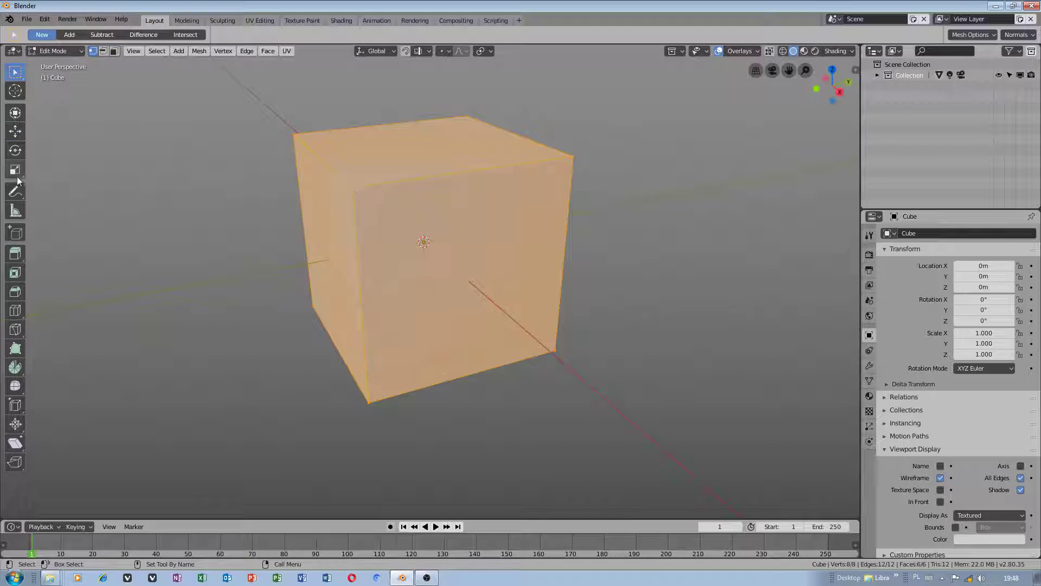
left_click(59, 51)
left_click(58, 64)
scroll(408, 288, "down", 3)
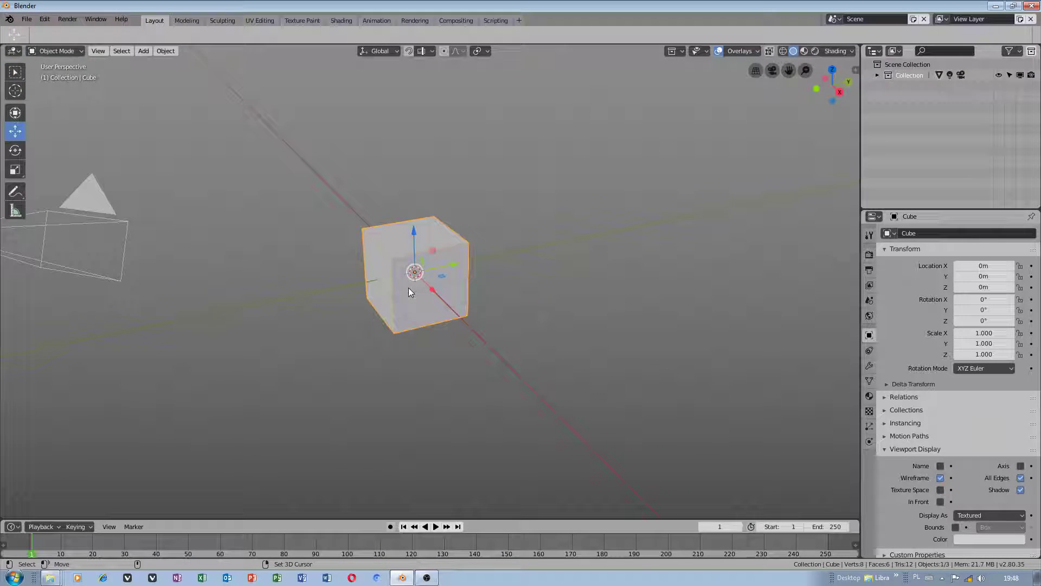
Step: Duplicate the cube to about X 2.4 m, Y 5.6 m, Z 0.09 m, and select both cubes together
key("shift+d")
left_click(594, 281)
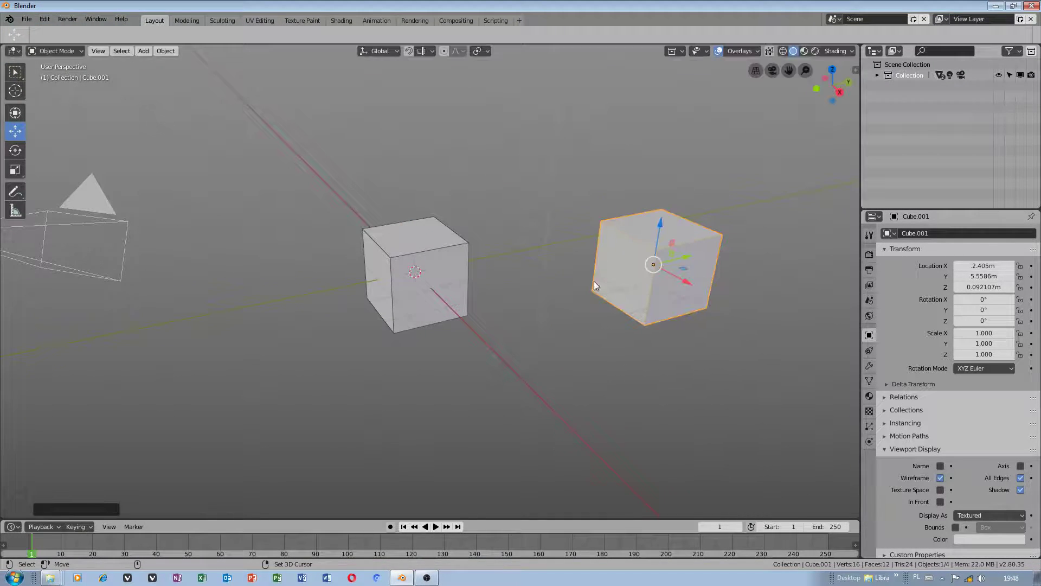
left_click(425, 292, "shift")
left_click(644, 277)
left_click(445, 271, "shift")
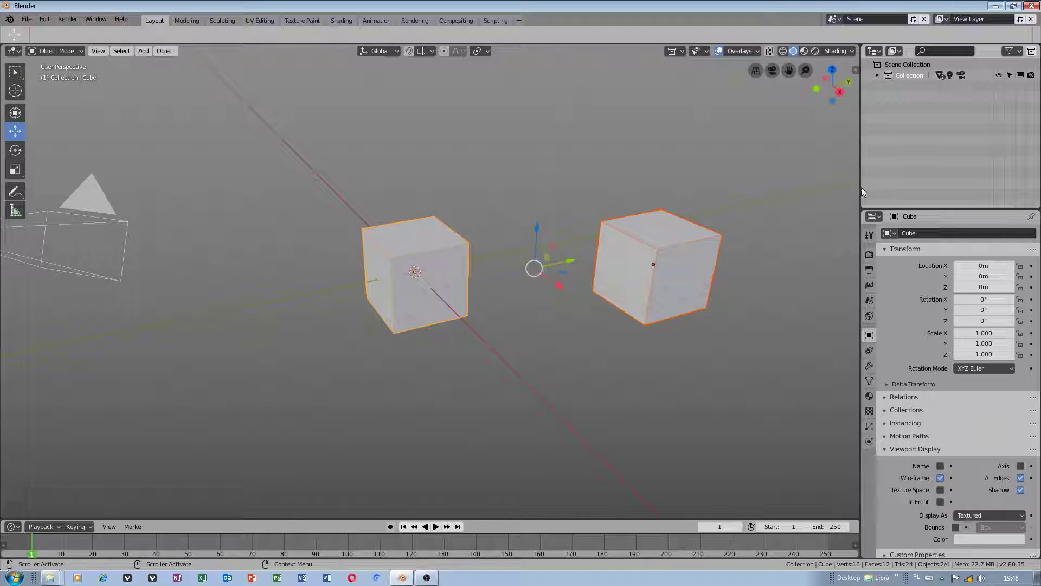
Step: Move both cubes about -0.41 m in X and -1.04 m in Y, deselect them, and expand the collection in the Outliner
key("g")
left_click(817, 193)
left_click(816, 191)
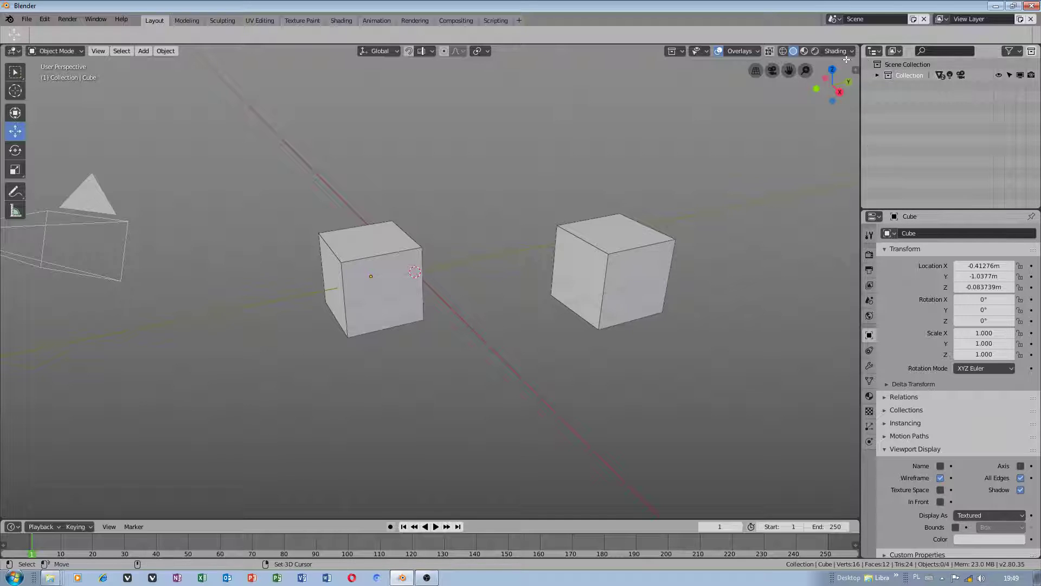
left_click(877, 75)
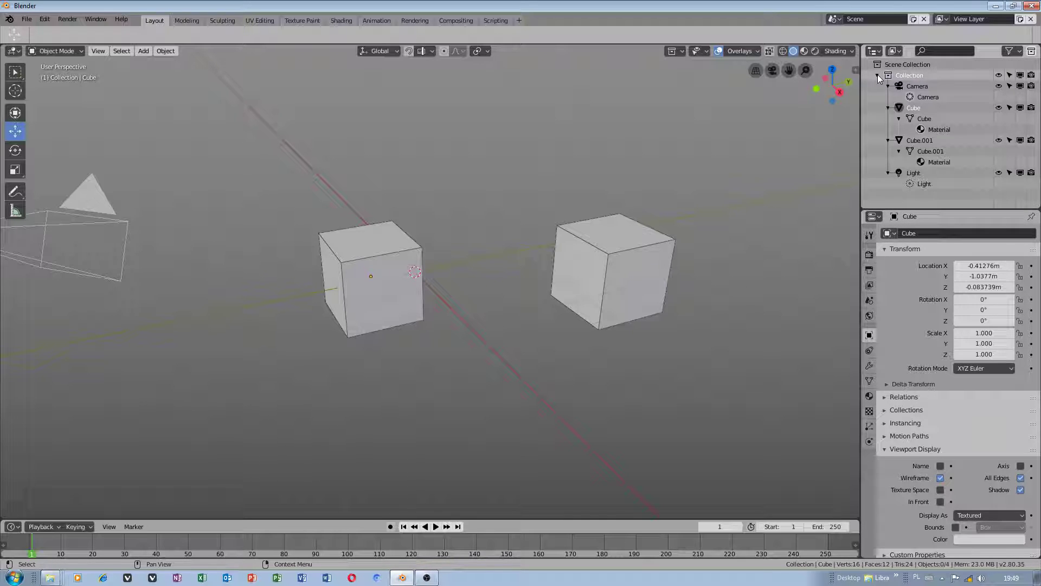
Step: Apply the second "Autodesk Maya" entry as the key configuration preset in the Input preferences, and select the original cube
left_click(44, 19)
left_click(79, 147)
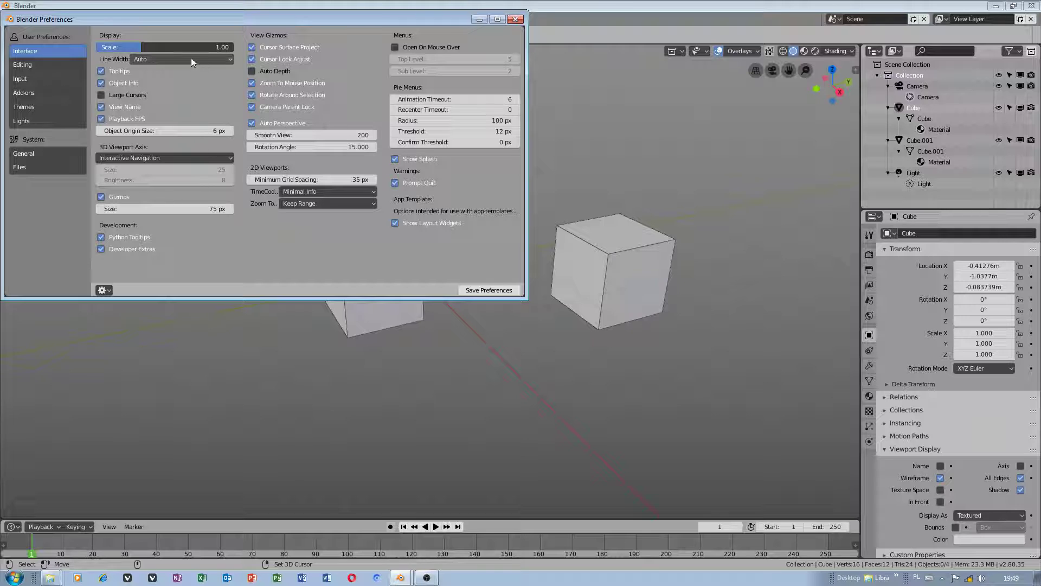
left_click(24, 77)
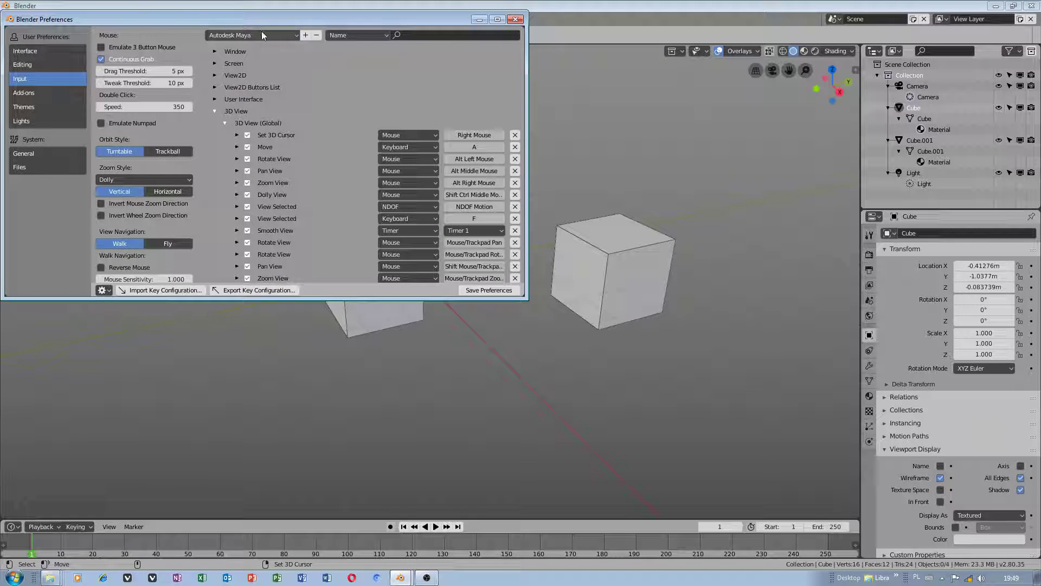
left_click(260, 33)
left_click(261, 80)
left_click(372, 324)
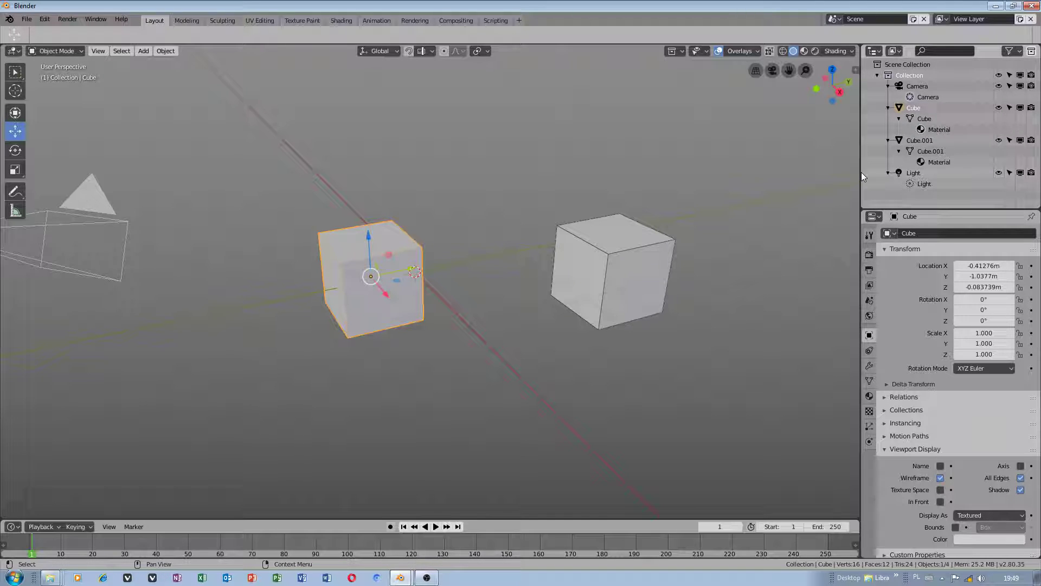
Step: Reopen the preferences, pick the second "Autodesk Maya" key configuration preset again, and select the duplicated cube
left_click(27, 20)
left_click(45, 21)
left_click(44, 23)
left_click(82, 148)
left_click(266, 35)
left_click(265, 81)
left_click(578, 263)
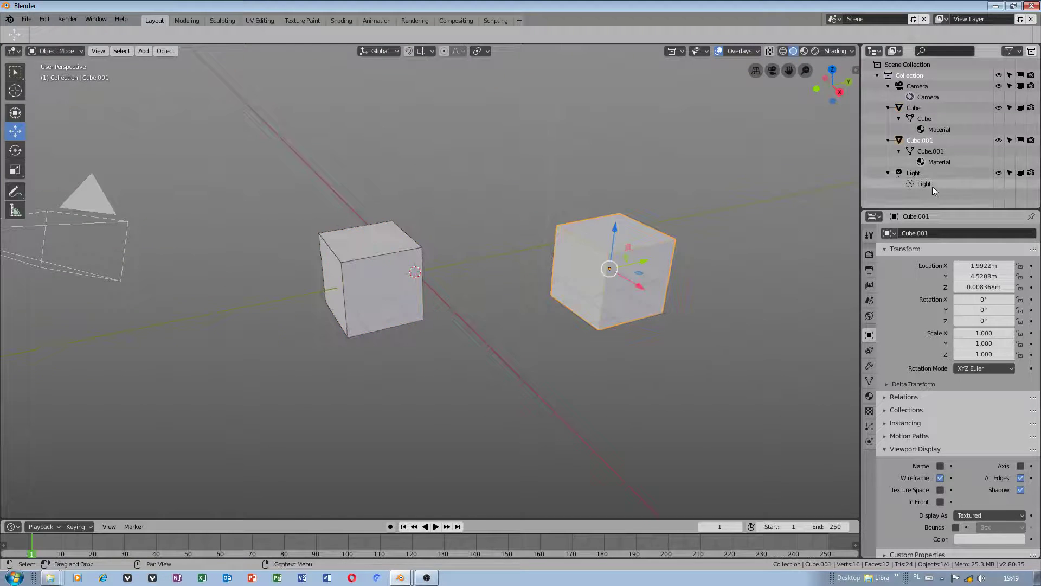
Step: Widen the Outliner and Properties area slightly, trying single selection on each cube
left_click_drag(860, 184, 830, 185)
left_click(346, 257)
left_click(637, 262)
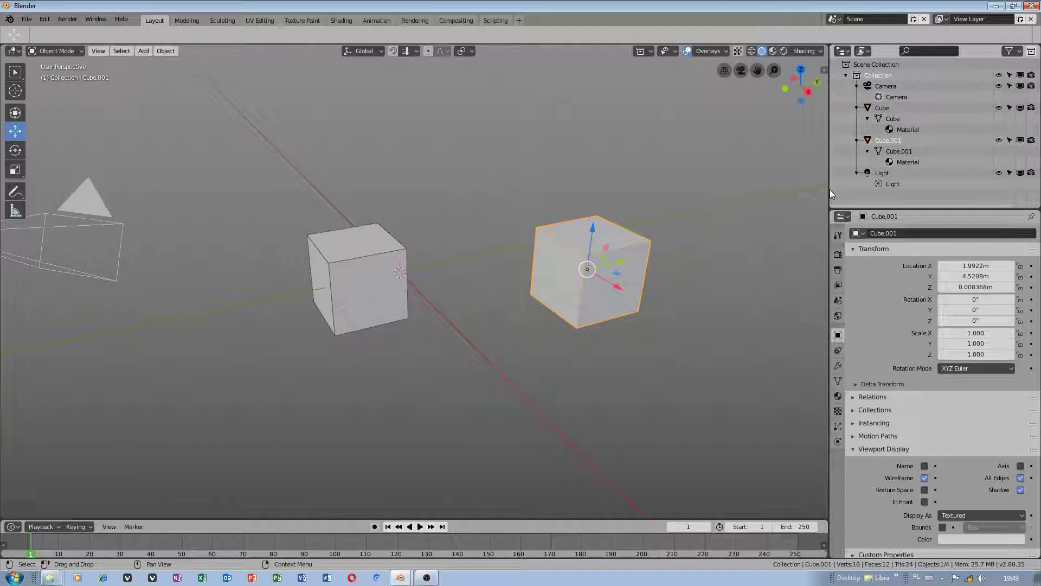
left_click_drag(830, 190, 829, 190)
Step: Test additive selection by adding the original cube to the selected duplicate, and clear the selection
left_click(365, 259, "shift")
left_click(588, 256)
left_click(336, 259, "shift")
left_click(191, 177)
Step: Select the original cube and switch it to Edit Mode
left_click(366, 282)
left_click(61, 51)
left_click(62, 77)
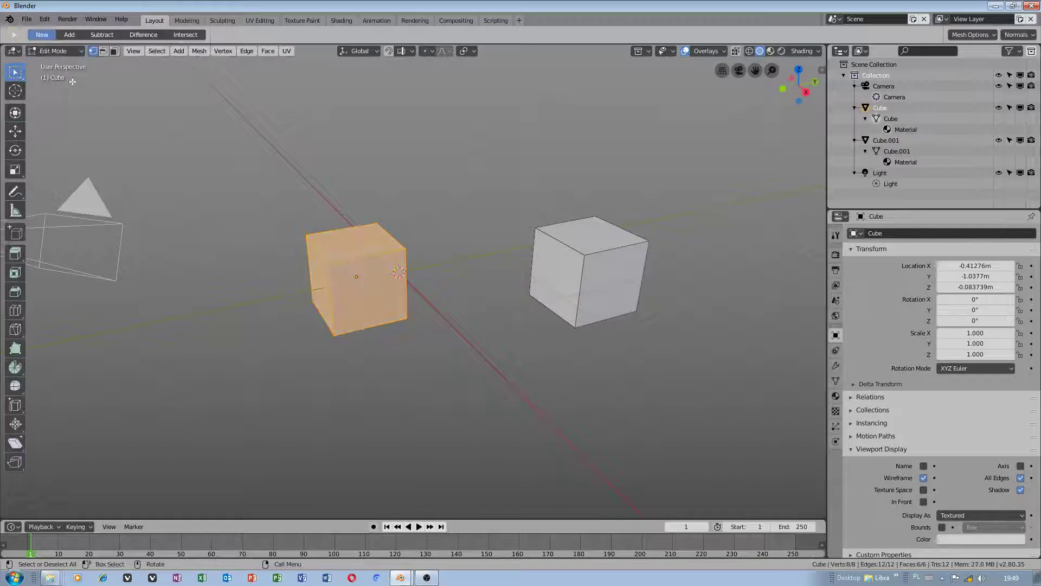
Step: Clear the original cube's vertex selection and add a centred vertical loop cut through it
scroll(325, 271, "up", 4)
left_click(411, 261)
key("ctrl+r")
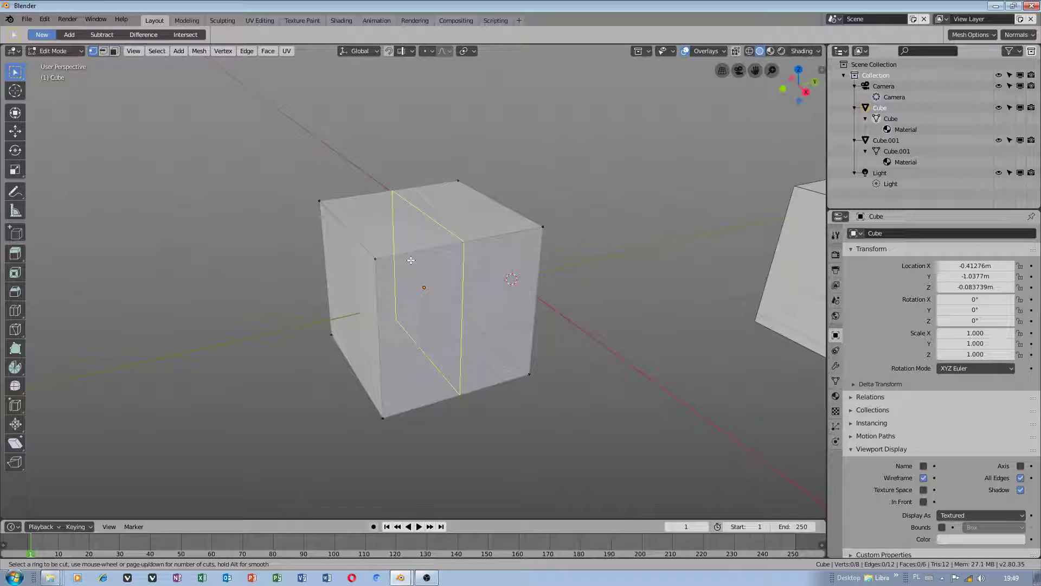
left_click(412, 260)
right_click(411, 260)
Step: Test switching the active tool through Move, Rotate, Scale and Transform with the new loop selected
key("shift+space")
key("g")
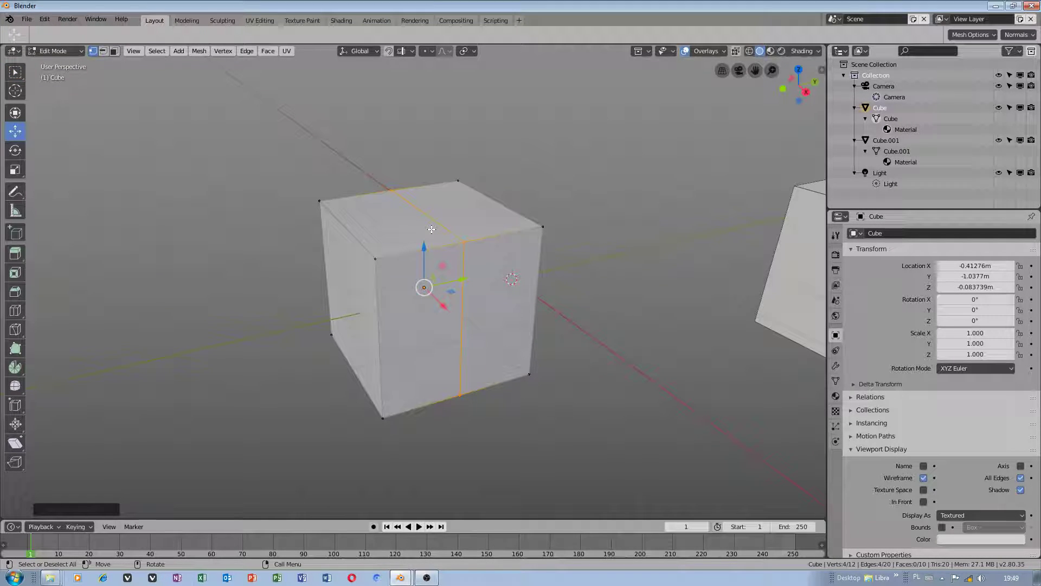
key("shift+space")
key("r")
key("shift+space")
key("s")
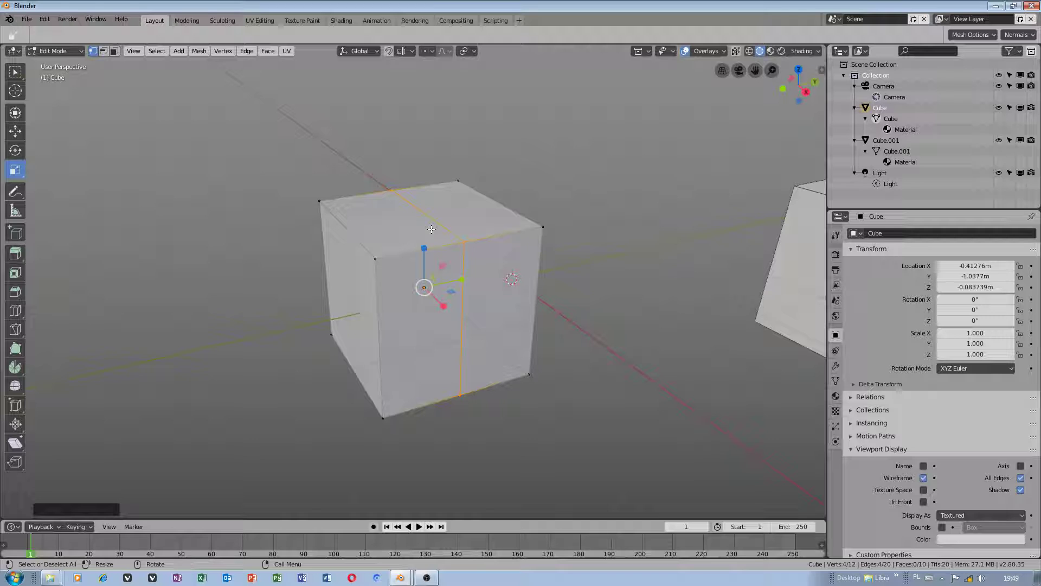
key("shift+space")
key("t")
Step: Activate the Move tool in edge selection mode and select the loop cut's edge on the cube's top
scroll(431, 229, "down", 4)
scroll(432, 229, "up", 5)
scroll(431, 230, "down", 1)
scroll(432, 231, "down", 4)
middle_click_drag(499, 280, 516, 305)
left_click(350, 278)
scroll(352, 276, "up", 4)
left_click(15, 132)
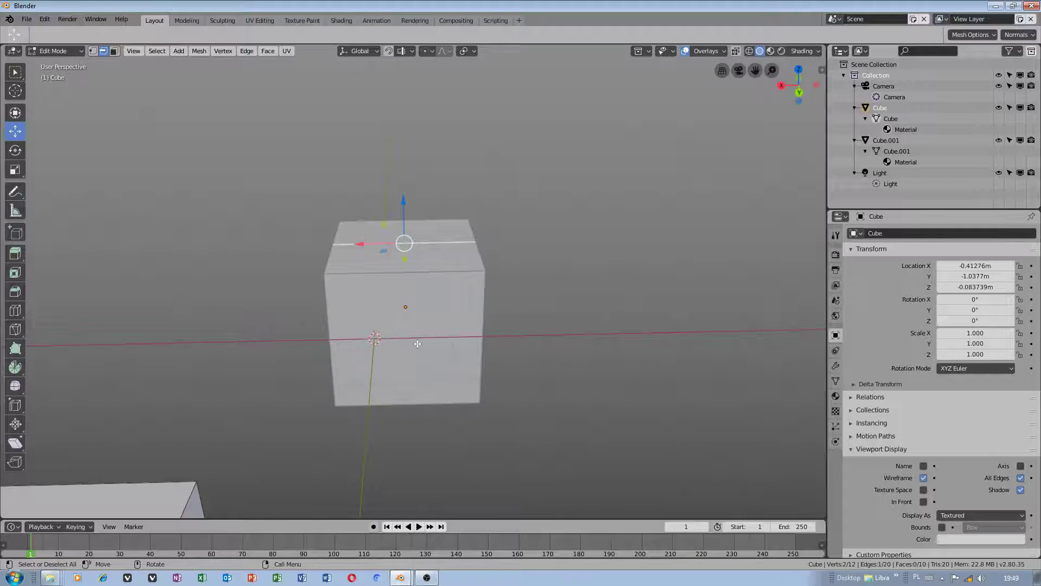
middle_click_drag(282, 304, 376, 298)
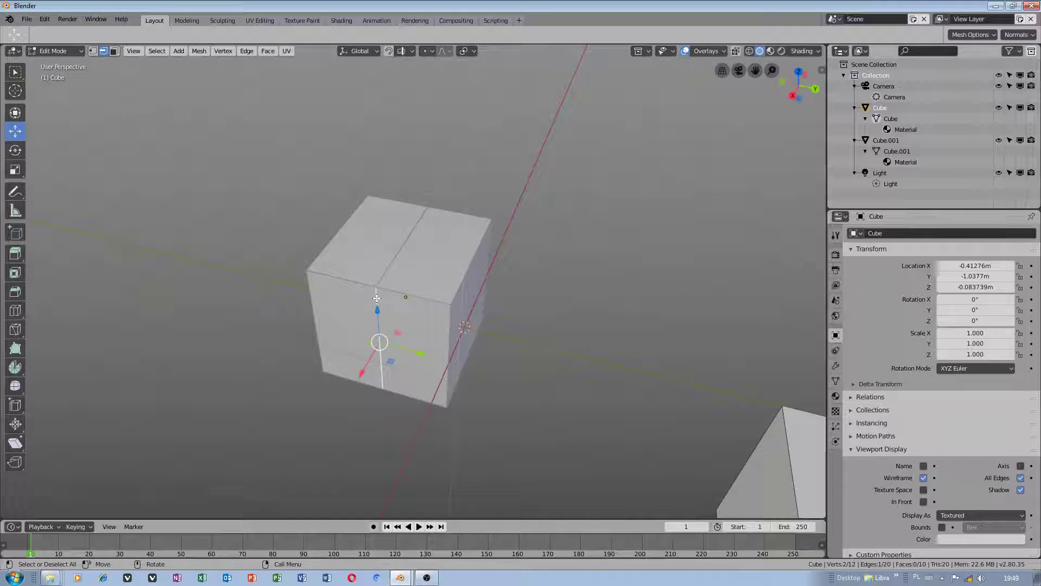
left_click(396, 256)
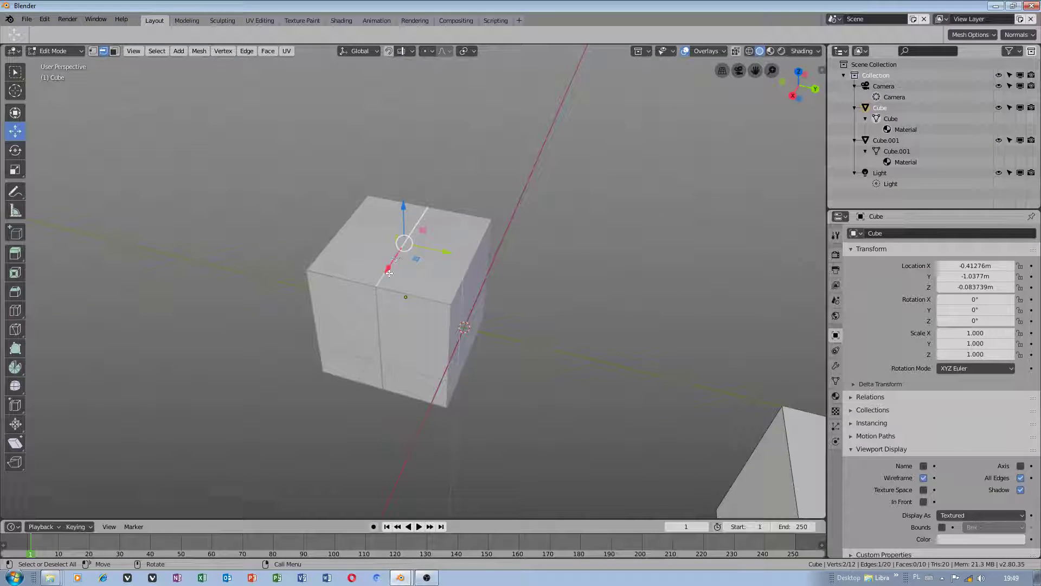
Step: Open the preferences, choose the "Autodesk Maya" key configuration, and review the list of installed presets
left_click(45, 19)
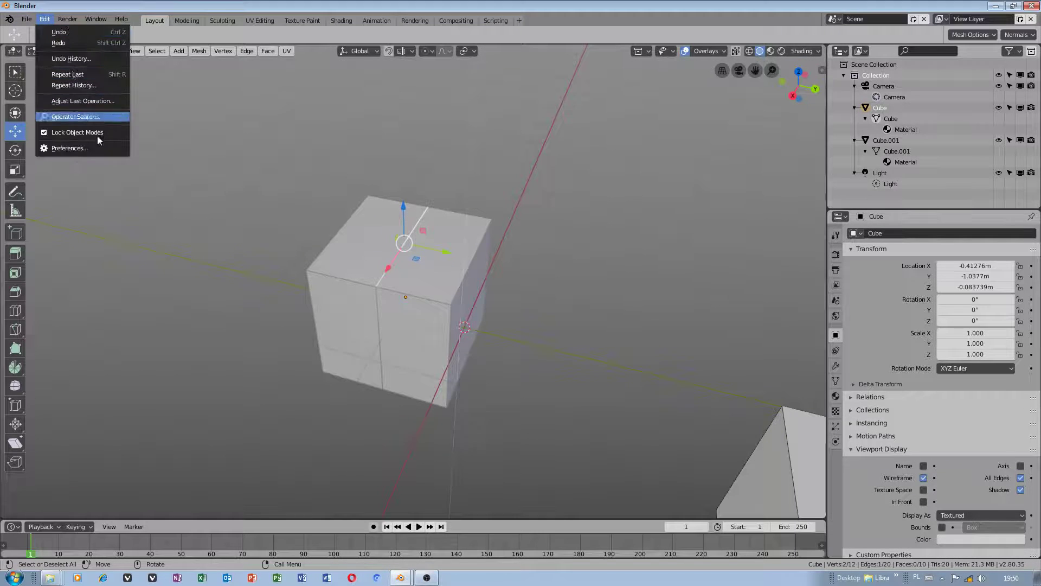
left_click(96, 150)
left_click(247, 36)
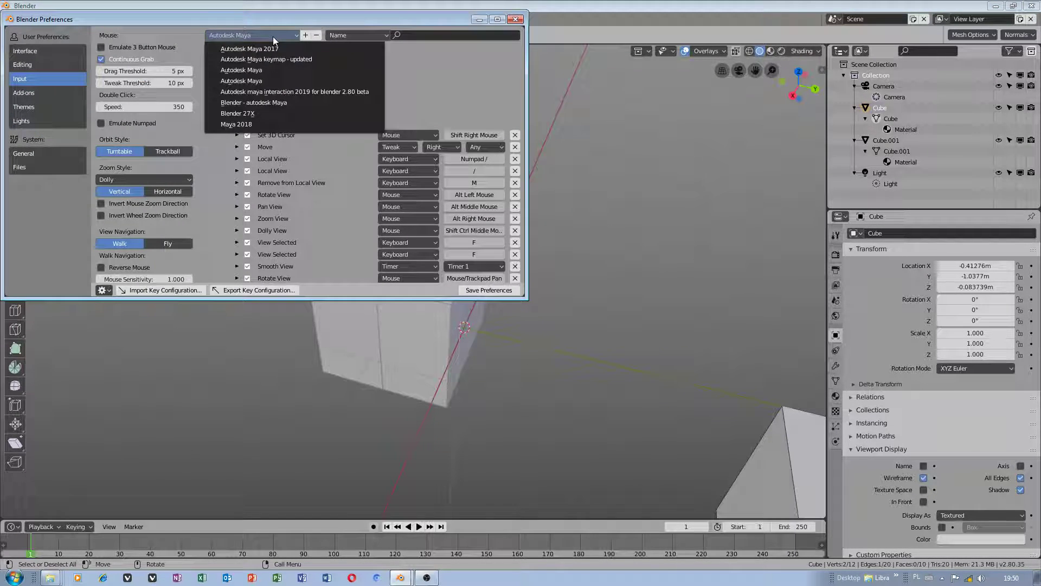
left_click(265, 74)
left_click(246, 36)
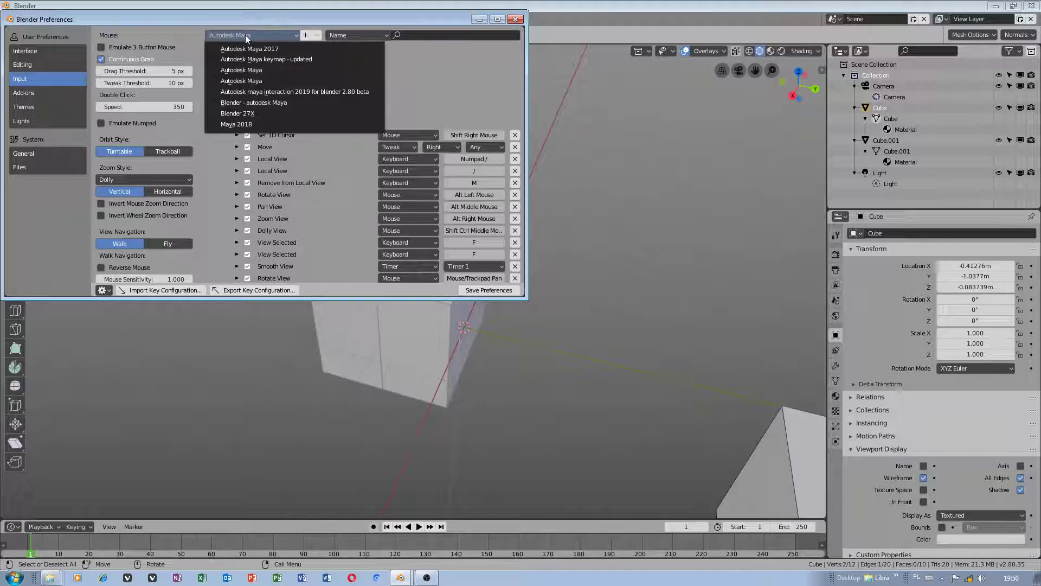
Step: In Windows Explorer, open the "Blender 2.80 beta keyboard presets - 8.12.2018" folder on the dokumenty drive and select "Autodesk Maya keymap - updated.py"
left_click(55, 581)
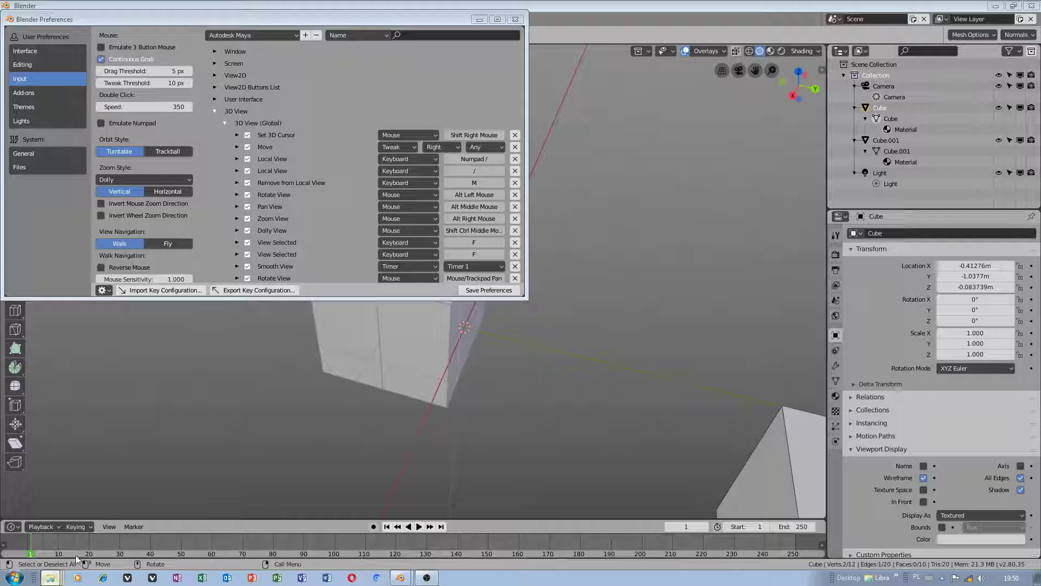
key("super")
left_click(175, 424)
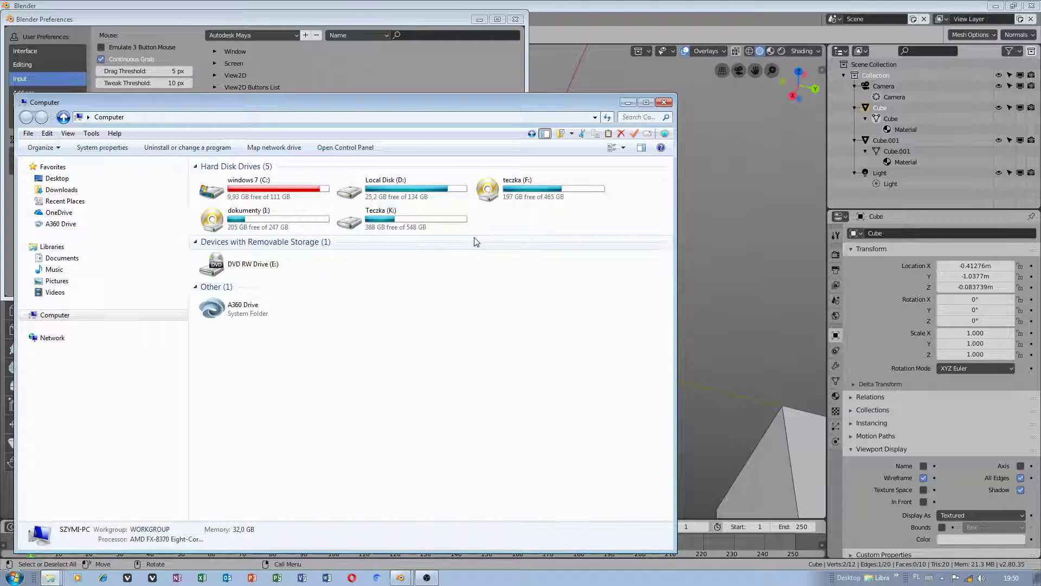
double_click(272, 220)
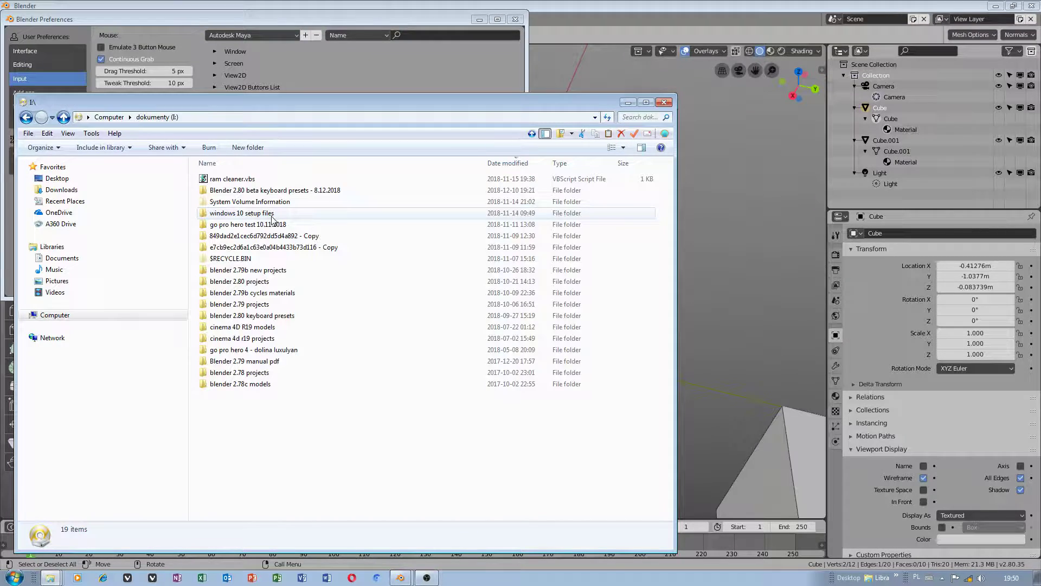
double_click(247, 191)
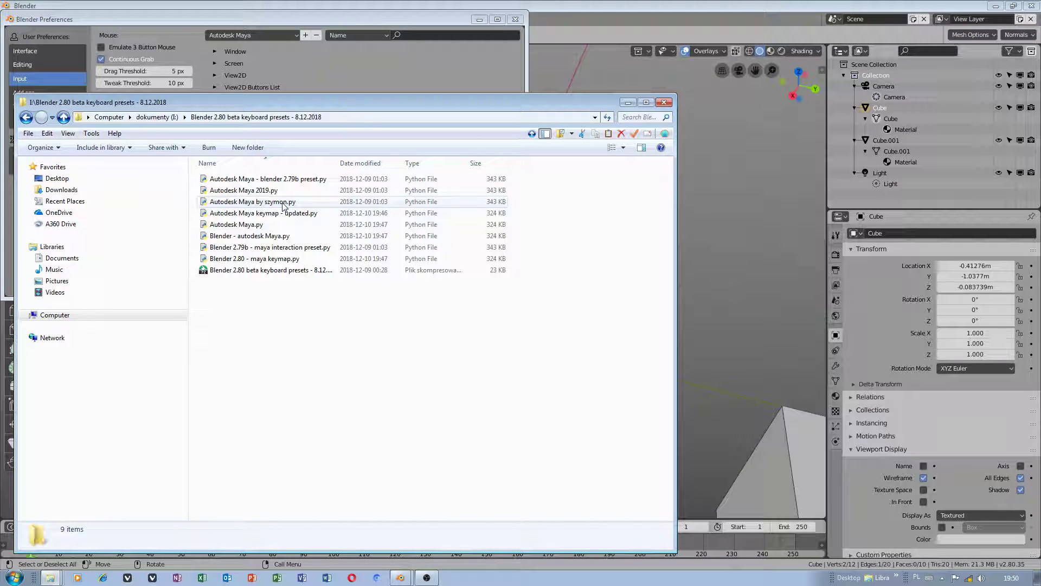
left_click(283, 206)
left_click(272, 216)
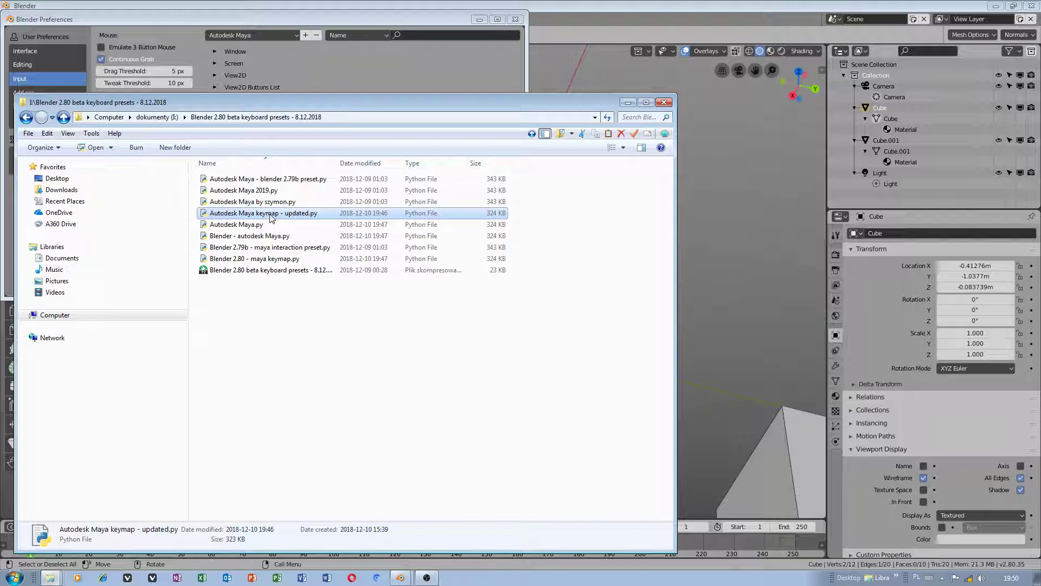
Step: Switch back to Blender, widen the Outliner and Properties area slightly, and reselect the loop cut's edge on the cube's top
left_click(282, 17)
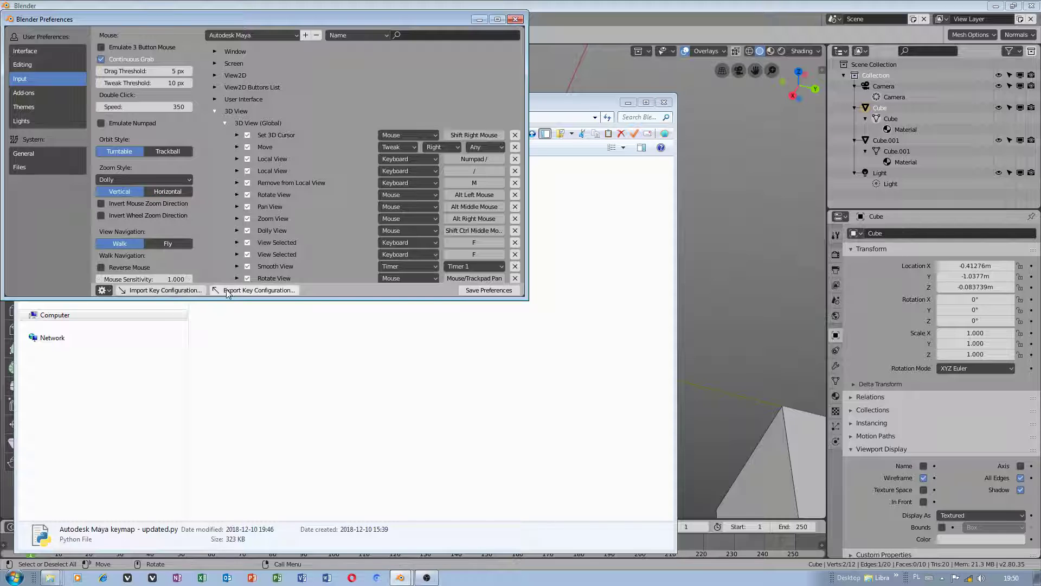
left_click(775, 161)
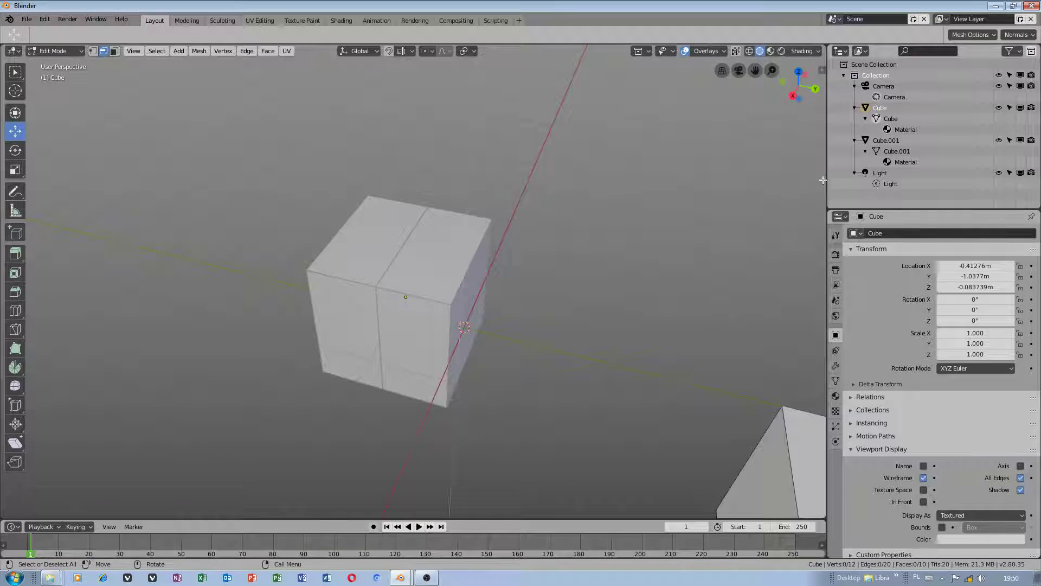
left_click_drag(828, 180, 823, 180)
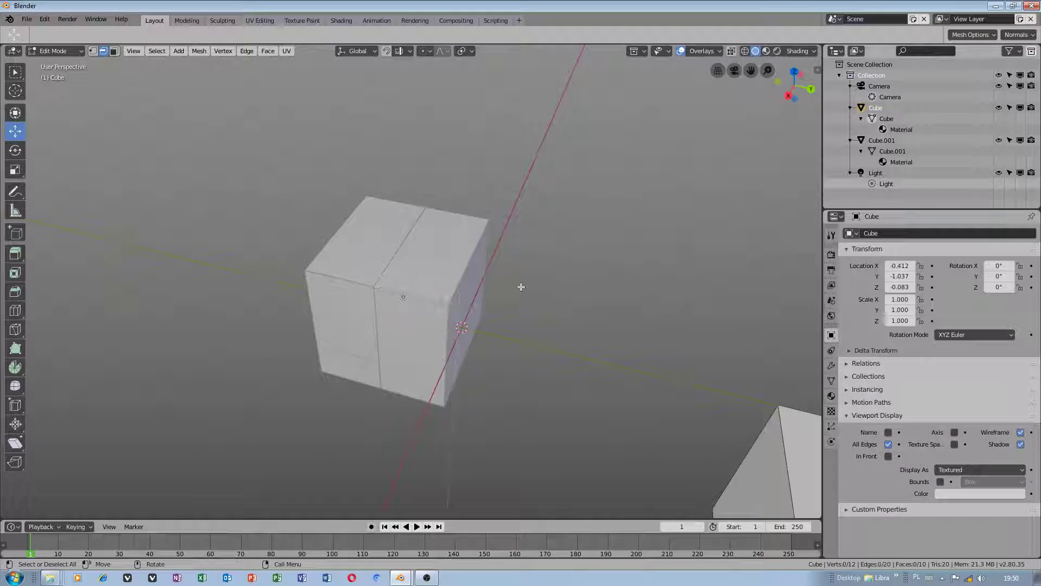
left_click(465, 259)
left_click(338, 232)
left_click(400, 247)
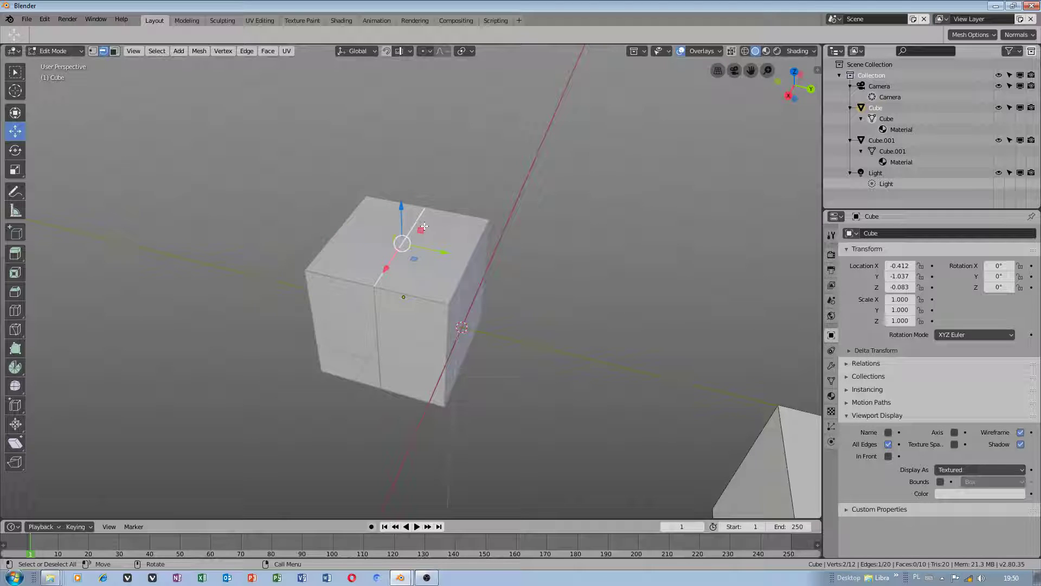
Step: Bring the preferences forward again and check the key configuration presets for "Autodesk Maya keymap - updated"
left_click(401, 581)
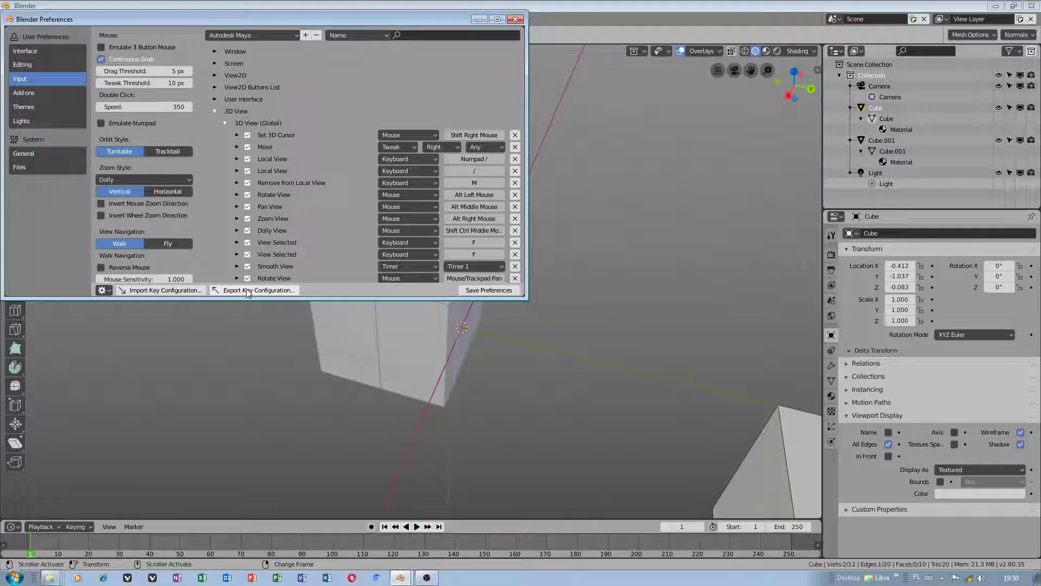
left_click(233, 37)
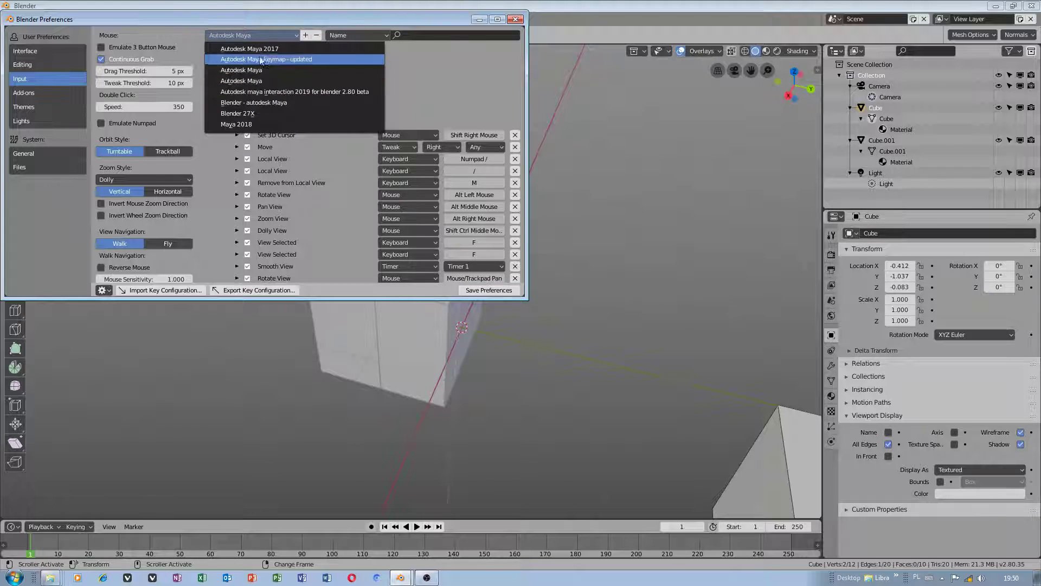
left_click(446, 333)
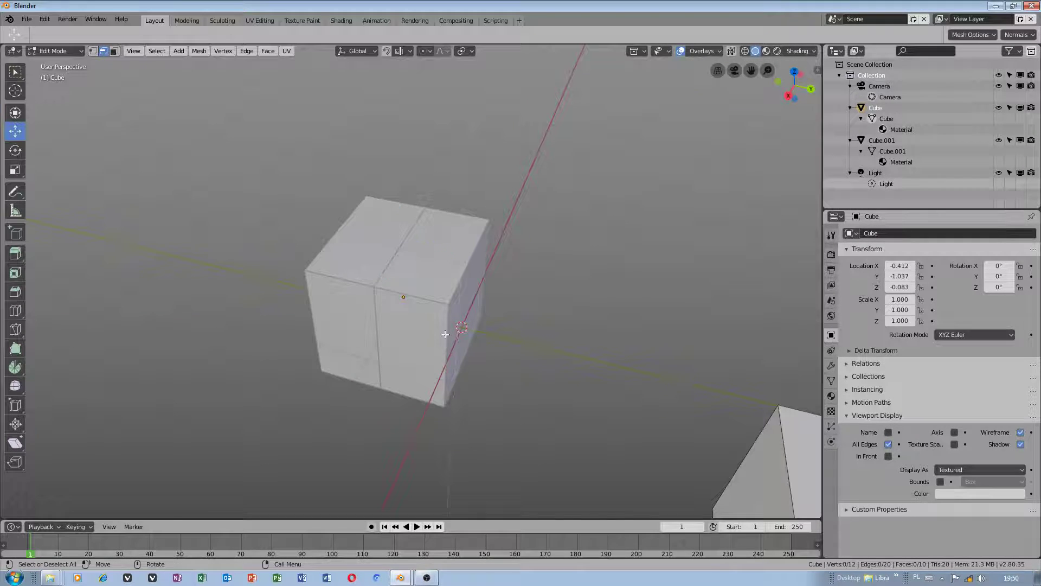
Step: Select the loop cut's top edge and test framing everything and framing only the selection in the viewport
left_click(404, 240)
key("a")
key("f")
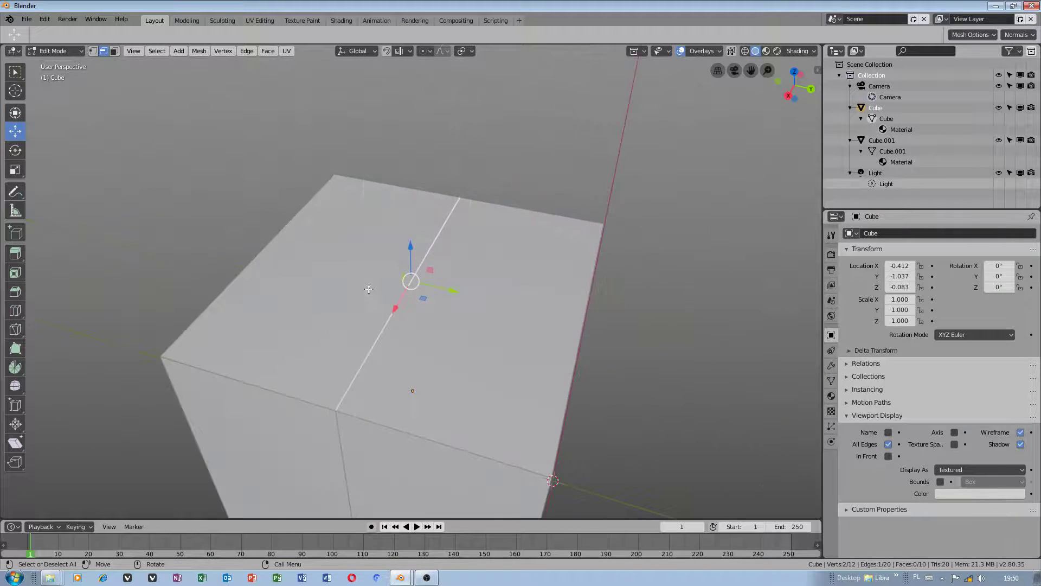
left_click(47, 19)
left_click(767, 155)
mouse_move(823, 152)
left_mouse_down()
mouse_move(809, 150)
mouse_move(820, 152)
left_mouse_up()
scroll(649, 200, "down", 3)
Step: Select one half of the cube's upper front edge and repeatedly test area deselection on it
left_click(459, 301)
mouse_move(591, 224)
right_mouse_down("ctrl")
mouse_move(540, 222)
mouse_move(456, 336)
right_mouse_up("ctrl")
mouse_move(468, 273)
right_mouse_down("ctrl")
mouse_move(440, 370)
mouse_move(461, 347)
right_mouse_up("ctrl")
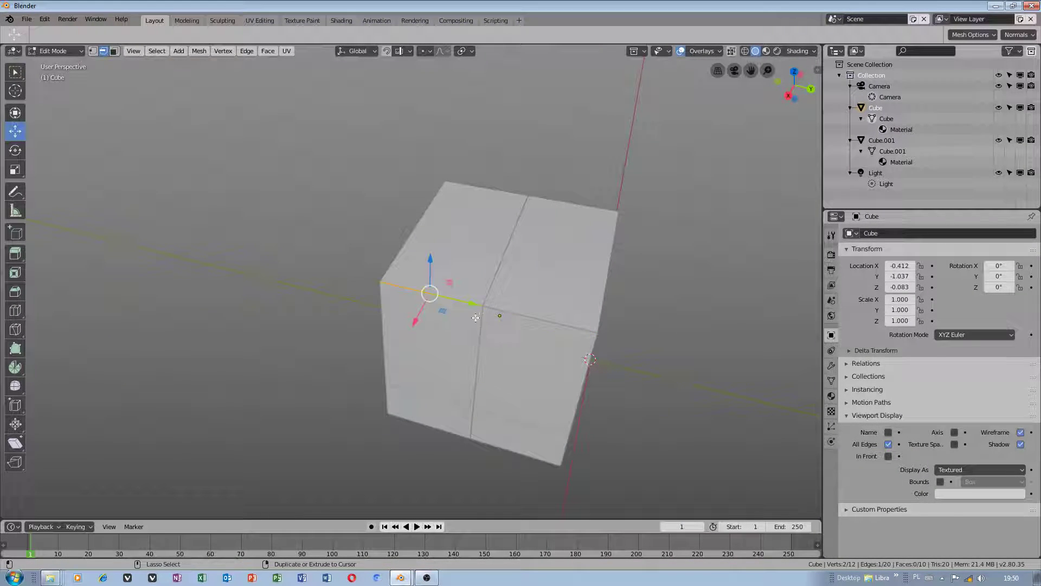
left_click(258, 254)
left_click(384, 269)
mouse_move(346, 197)
right_mouse_down("ctrl")
mouse_move(335, 216)
mouse_move(418, 259)
right_mouse_up("ctrl")
right_click_drag(373, 216, 440, 278, "ctrl")
mouse_move(365, 226)
right_mouse_down("ctrl")
mouse_move(370, 258)
mouse_move(423, 301)
right_mouse_up("ctrl")
mouse_move(373, 253)
right_mouse_down("ctrl")
mouse_move(418, 315)
mouse_move(395, 274)
right_mouse_up("ctrl")
right_click_drag(409, 308, 404, 285, "ctrl")
right_click_drag(385, 346, 304, 308, "ctrl")
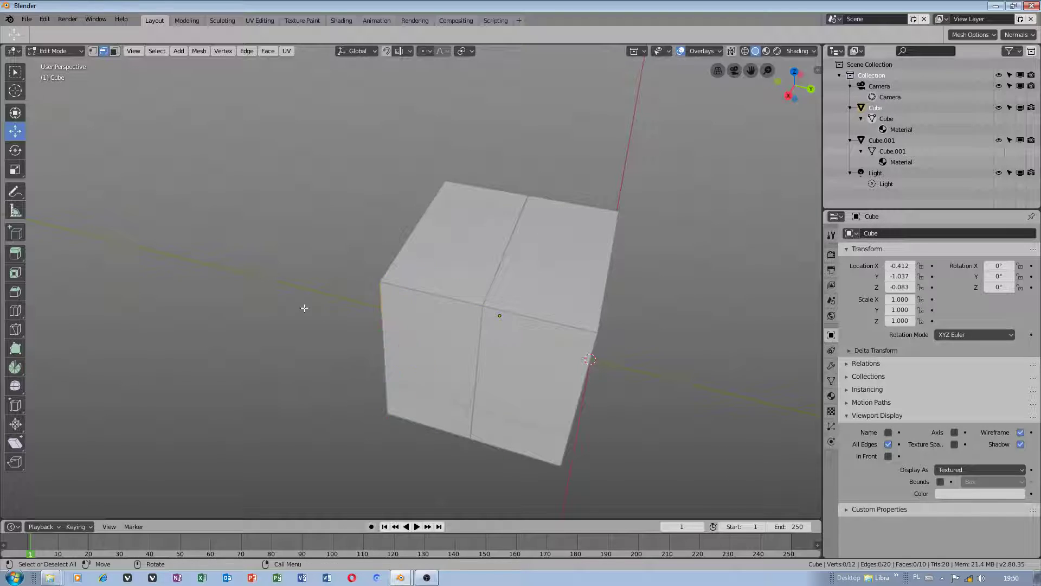
Step: Reselect that half of the upper front edge and highlight the Cube object in the Outliner
left_click(467, 290)
middle_click_drag(468, 289, 560, 81)
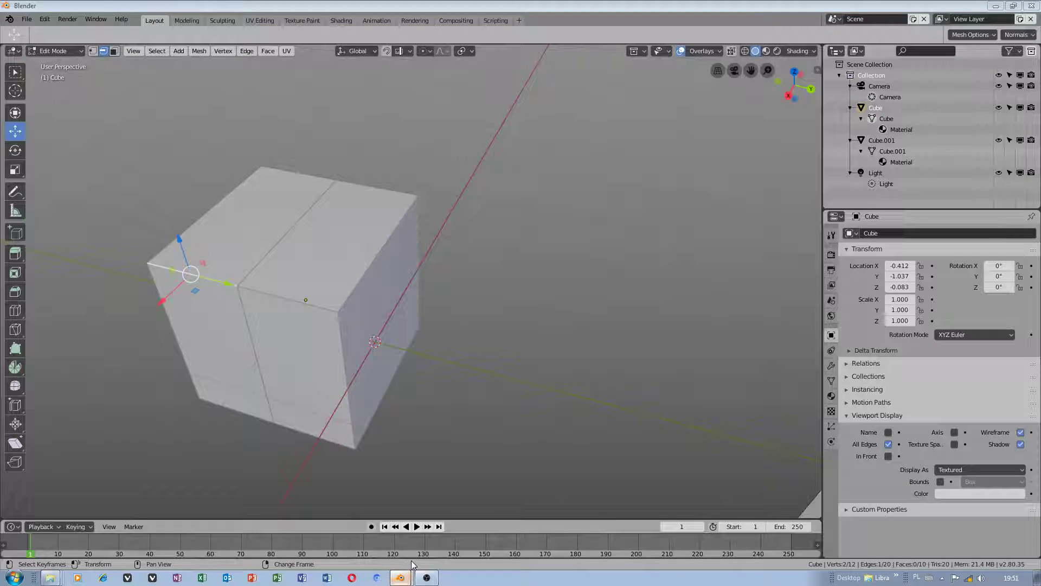
left_click_drag(875, 107, 865, 109)
scroll(217, 167, "down", 3)
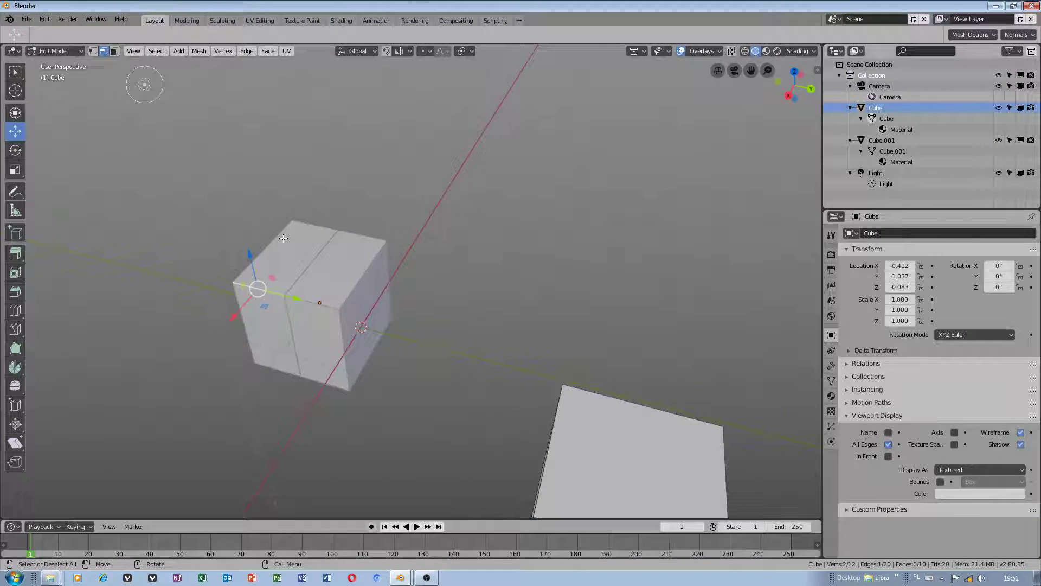
middle_click_drag(409, 336, 332, 277)
Step: Add two horizontal loop cuts to the cube, one centred and one slid between the centre and top
key("ctrl+r")
left_click(314, 261)
right_click(314, 260)
key("ctrl+r")
left_click(313, 260)
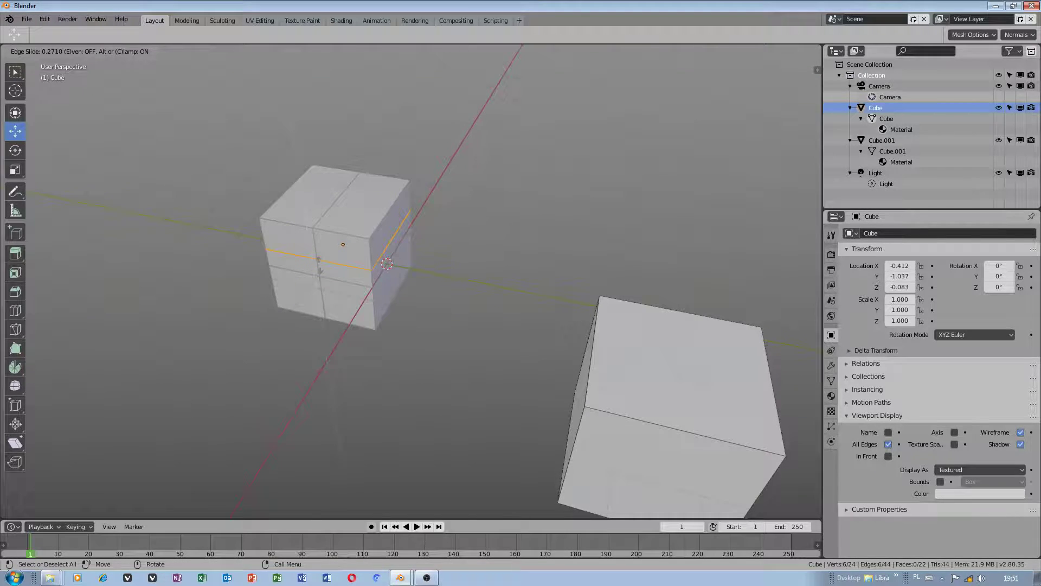
left_click(317, 266)
Step: Test edge ring and edge loop selection on the cube, cancel a trial move, and select a single vertical front edge
left_click(320, 267)
left_click(375, 276, "ctrl+alt")
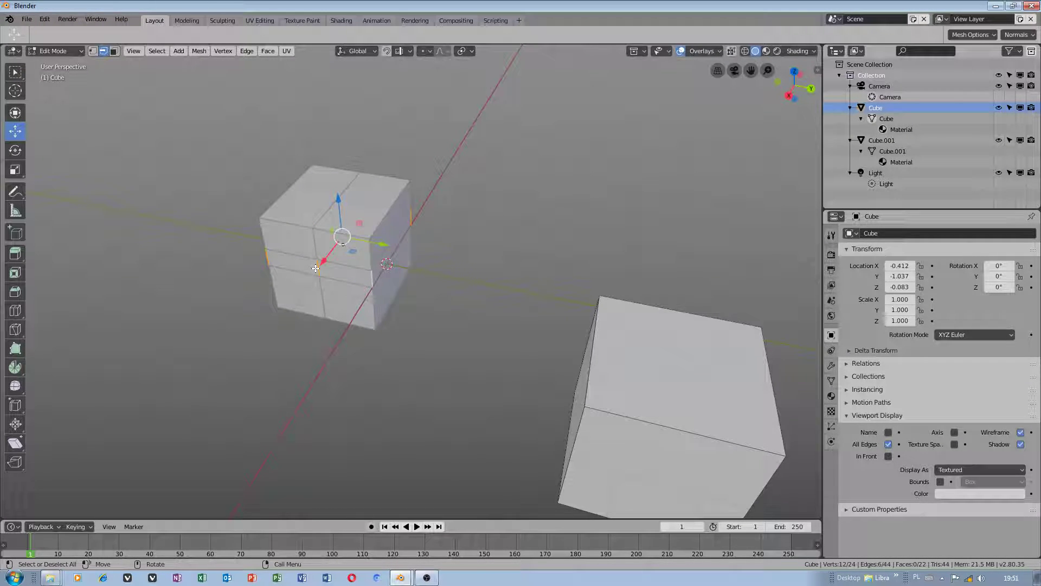
left_click(314, 241, "alt")
key("g")
right_click(331, 229)
left_click(315, 244)
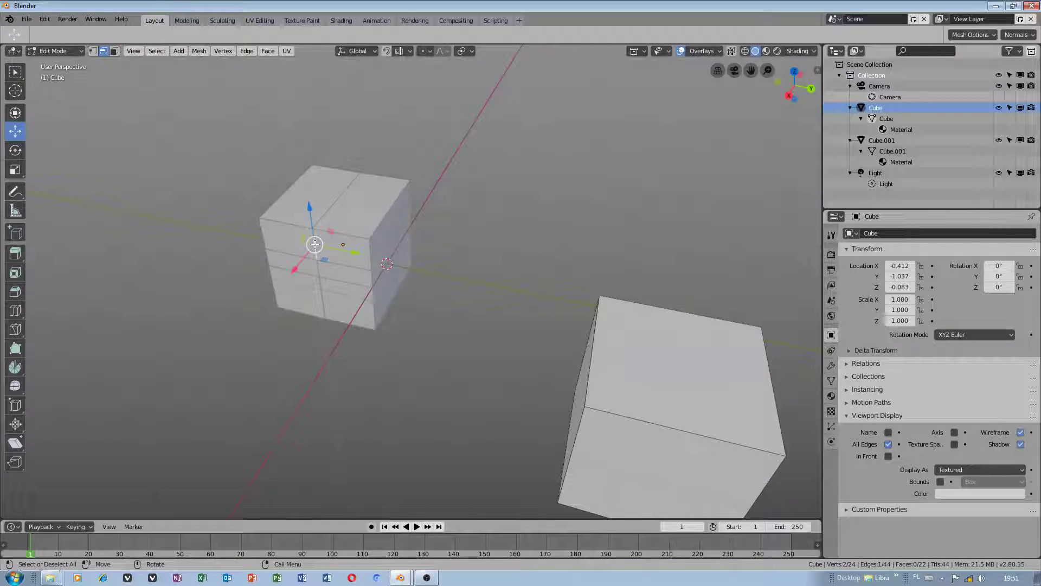
Step: Switch to face selection and extrude one half of the cube's top face upward
left_click(114, 51)
left_click(349, 201)
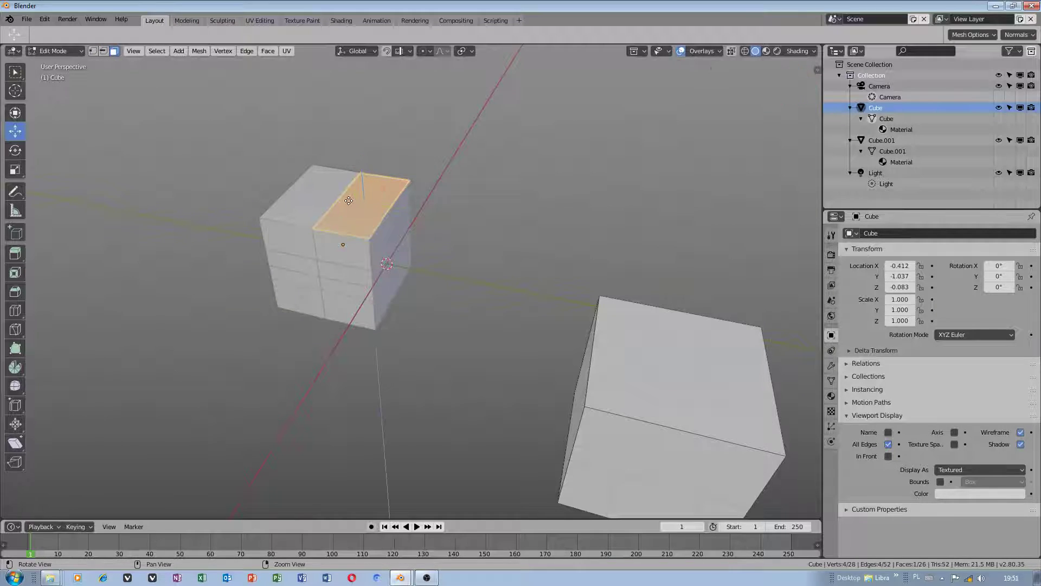
key("e")
left_click(337, 135)
Step: Extrude the raised block's outer side face sideways twice, and select the original front face of the block
left_click(379, 156)
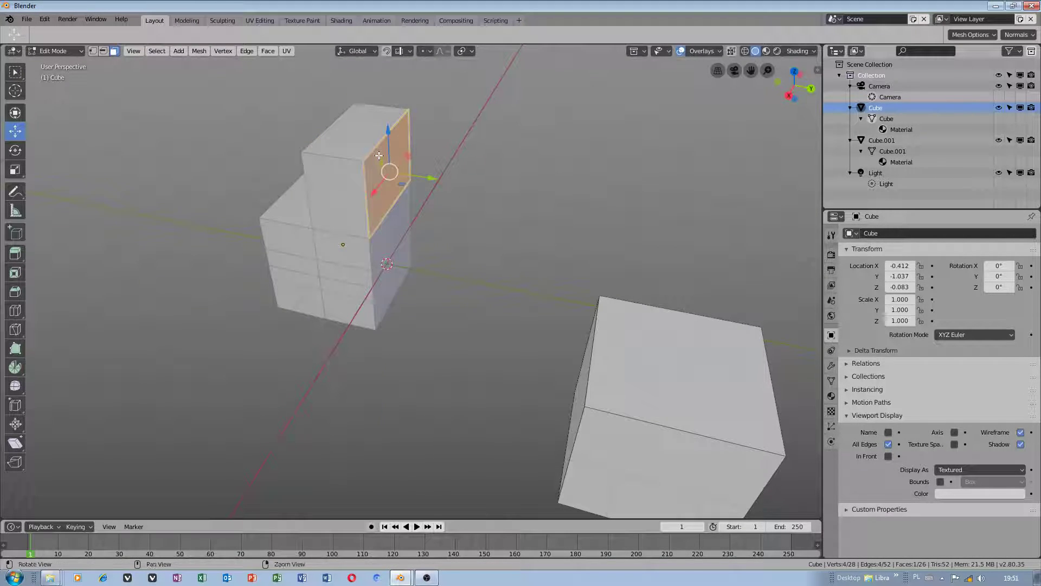
key("e")
left_click(454, 179)
key("e")
left_click(538, 227)
left_click(357, 212)
mouse_move(497, 255)
middle_mouse_down()
mouse_move(413, 234)
mouse_move(450, 246)
middle_mouse_up()
Step: Return the extruded cube to Object Mode and toggle the Wireframe overlay for the viewport
left_click(59, 50)
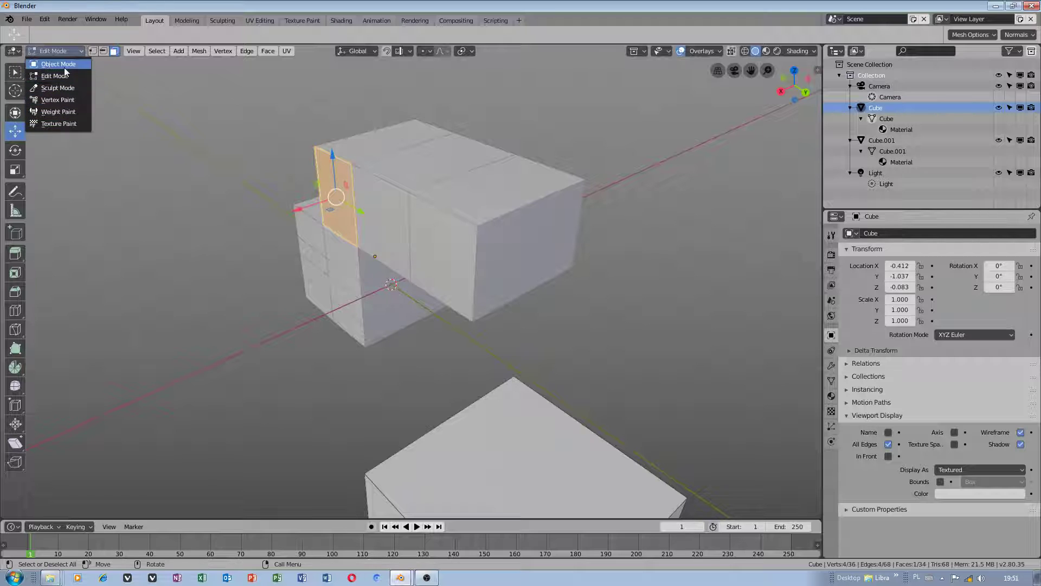
left_click(60, 64)
left_click(483, 213)
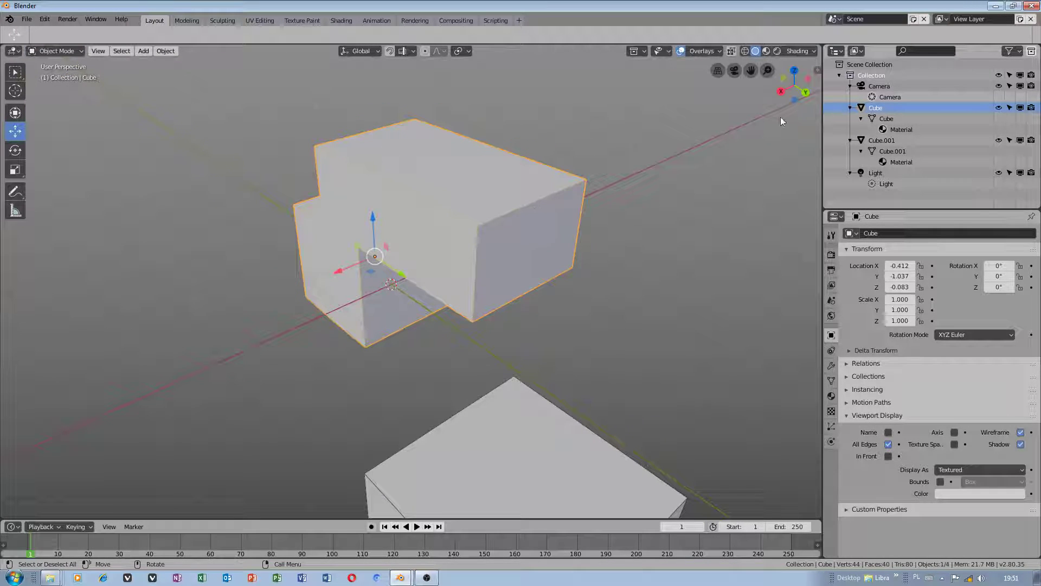
left_click(720, 52)
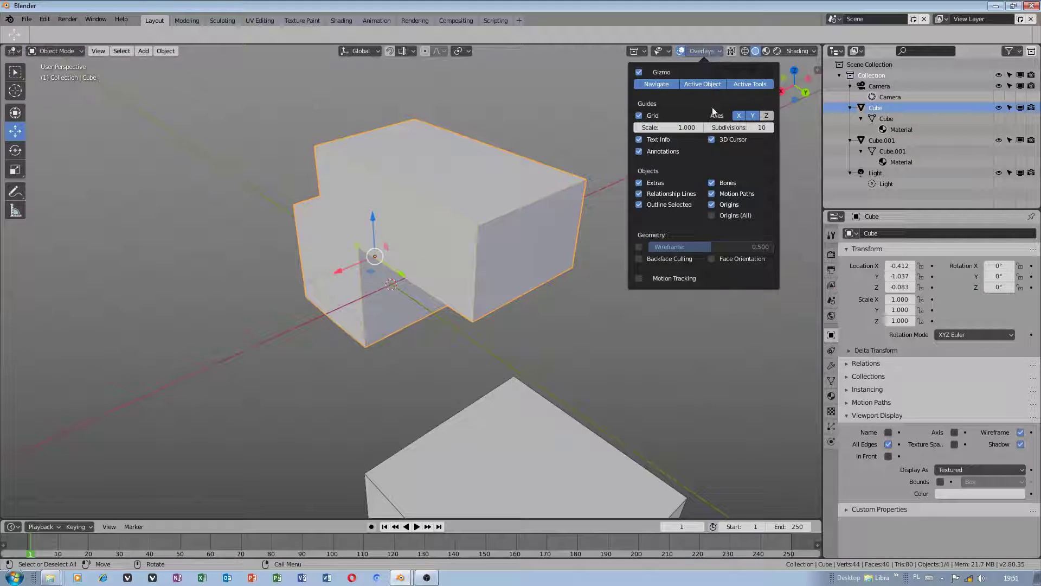
left_click(641, 248)
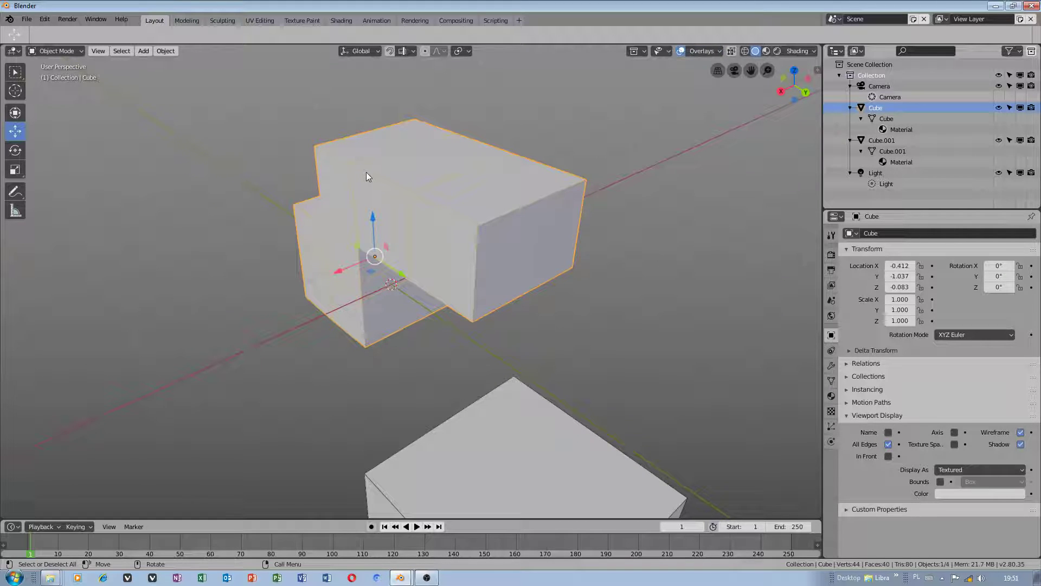
Step: Try a Wireframe overlay threshold of 0.568 in the viewport, and raise it again
left_click(706, 51)
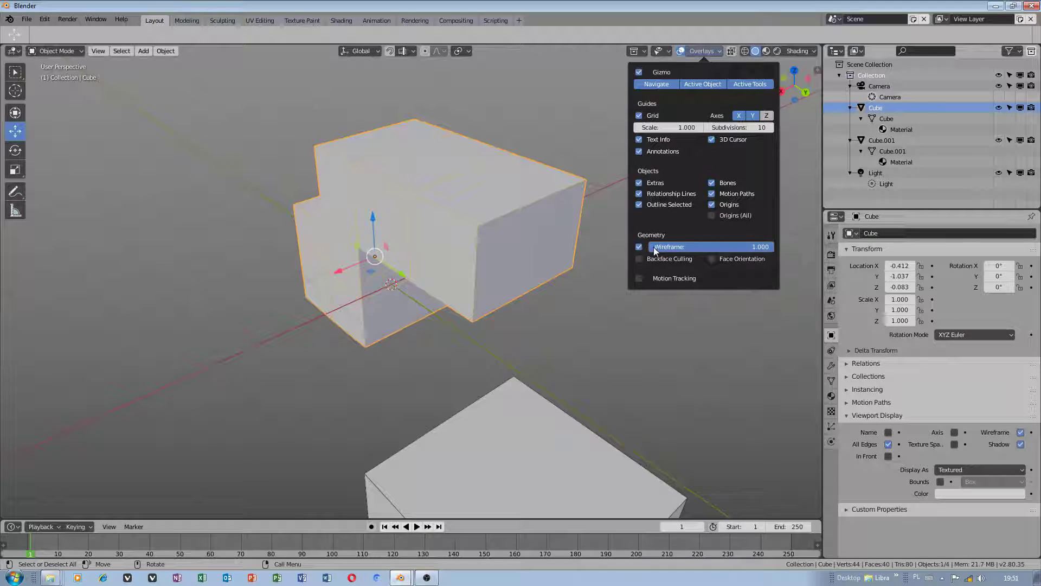
left_click(687, 51)
mouse_move(764, 247)
left_mouse_down()
mouse_move(718, 247)
mouse_move(770, 247)
left_mouse_up()
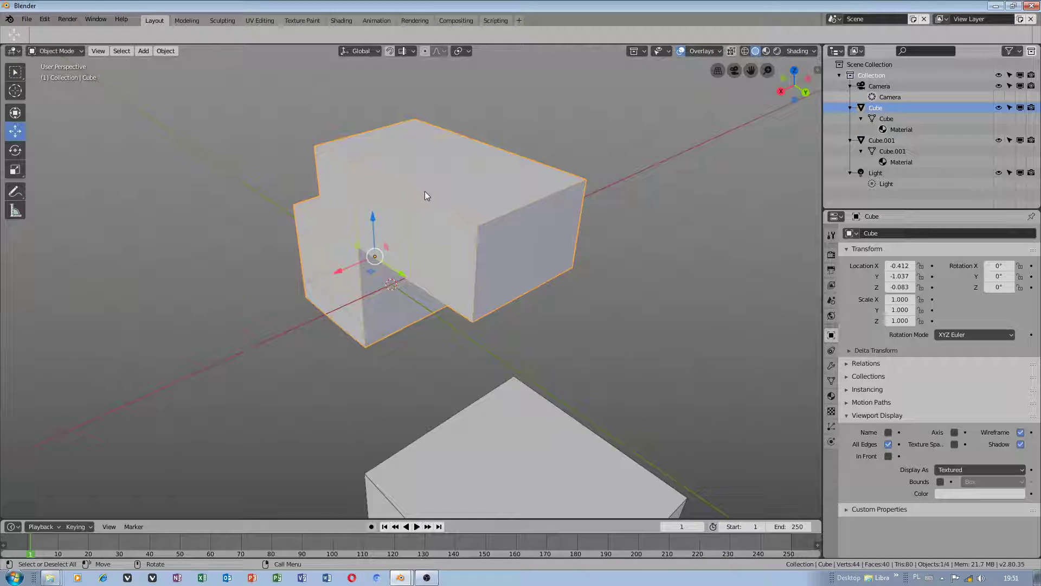
left_click(687, 53)
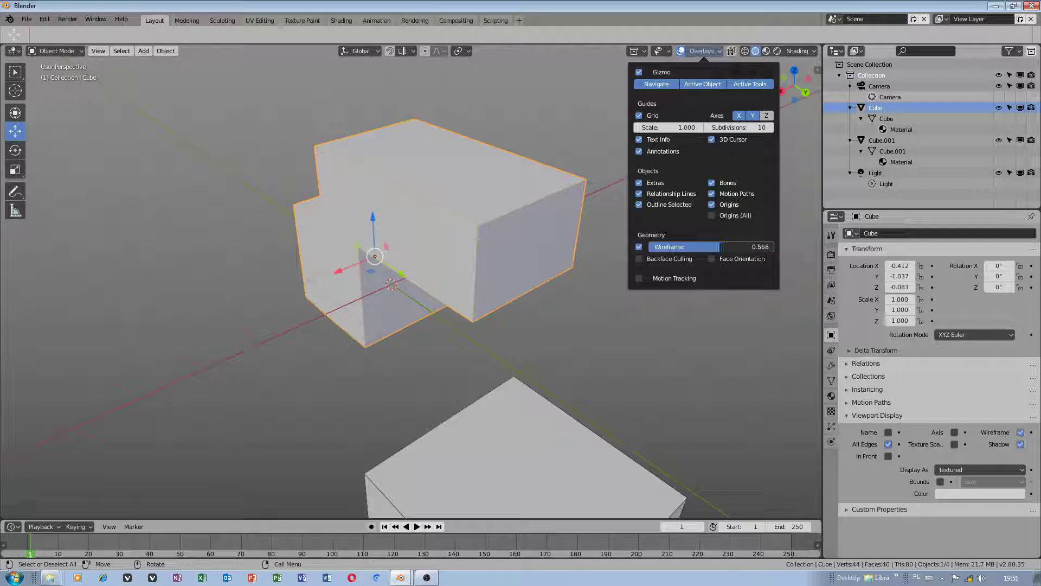
left_click_drag(685, 247, 774, 247)
Step: Export the key configuration with all keymaps over Autodesk Maya.py in I:\Blender 2.80 beta keyboard presets - 8.12.2018
left_click(45, 19)
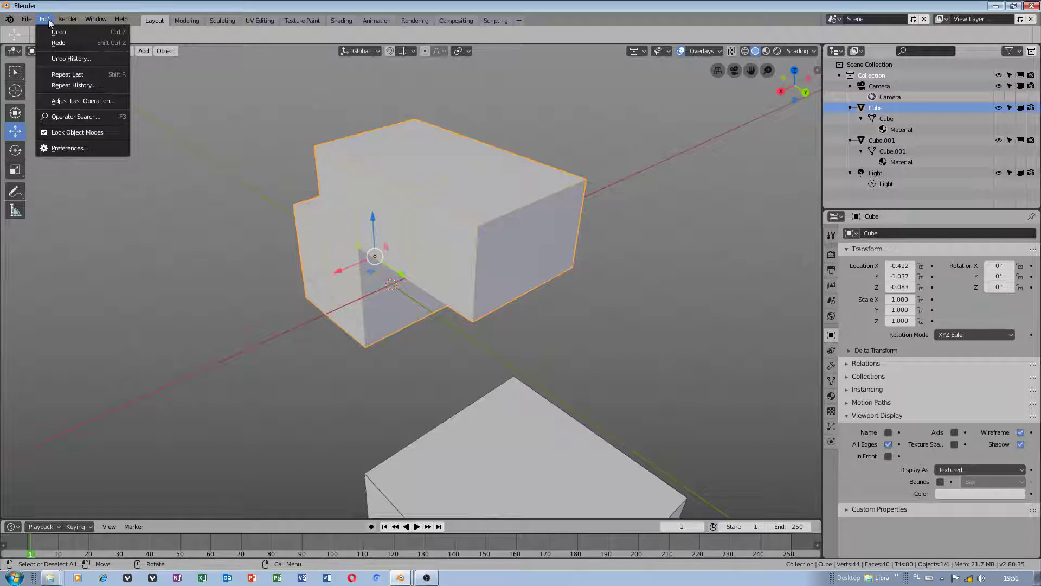
left_click(69, 149)
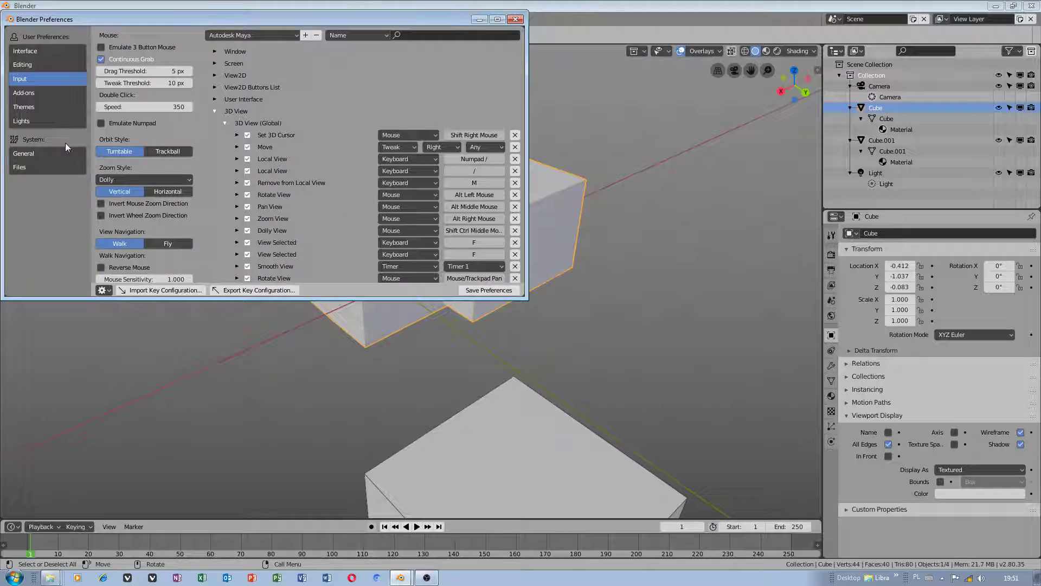
left_click(223, 288)
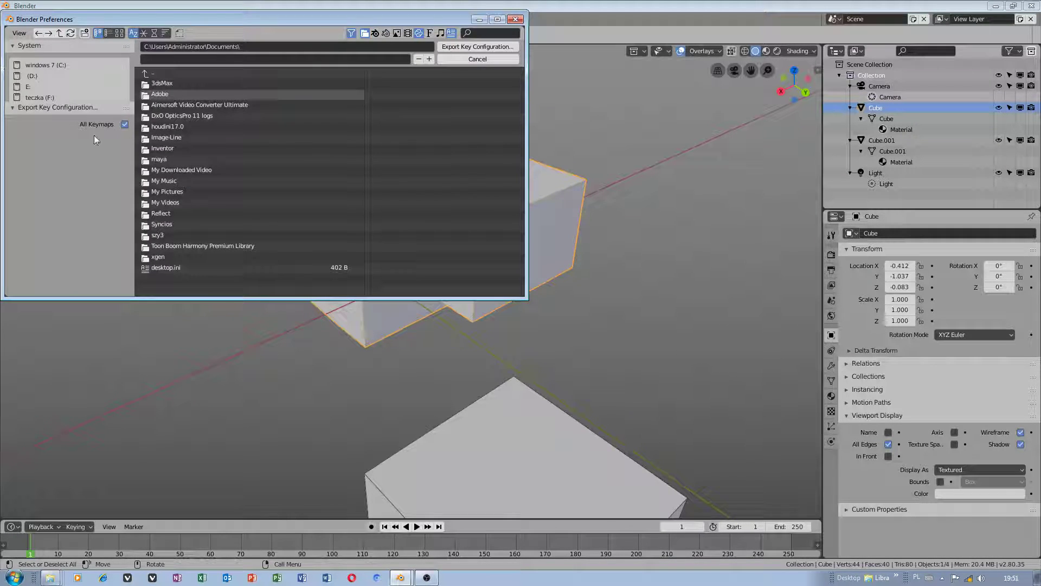
left_click_drag(71, 99, 71, 131)
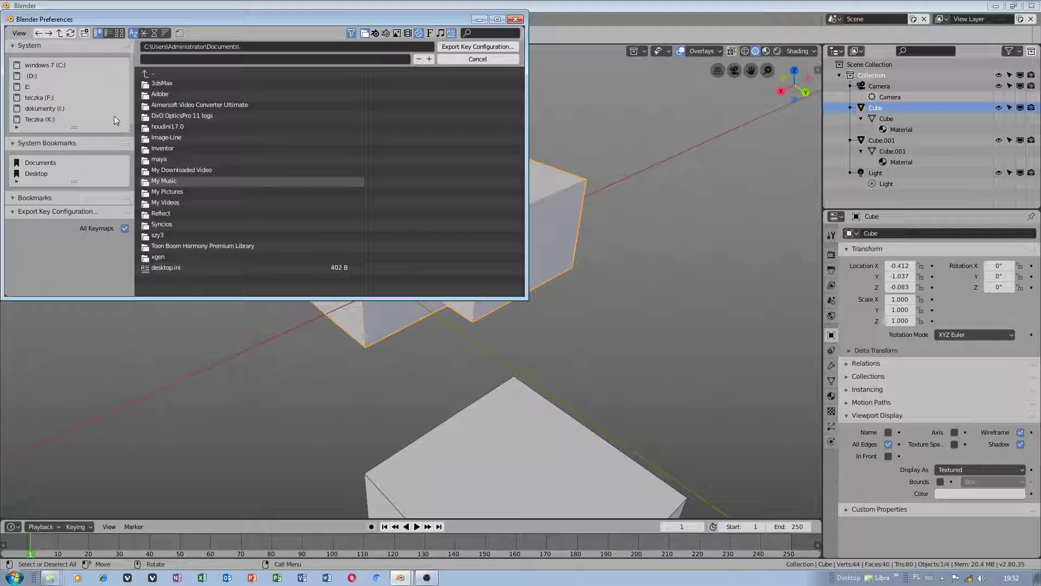
left_click(58, 108)
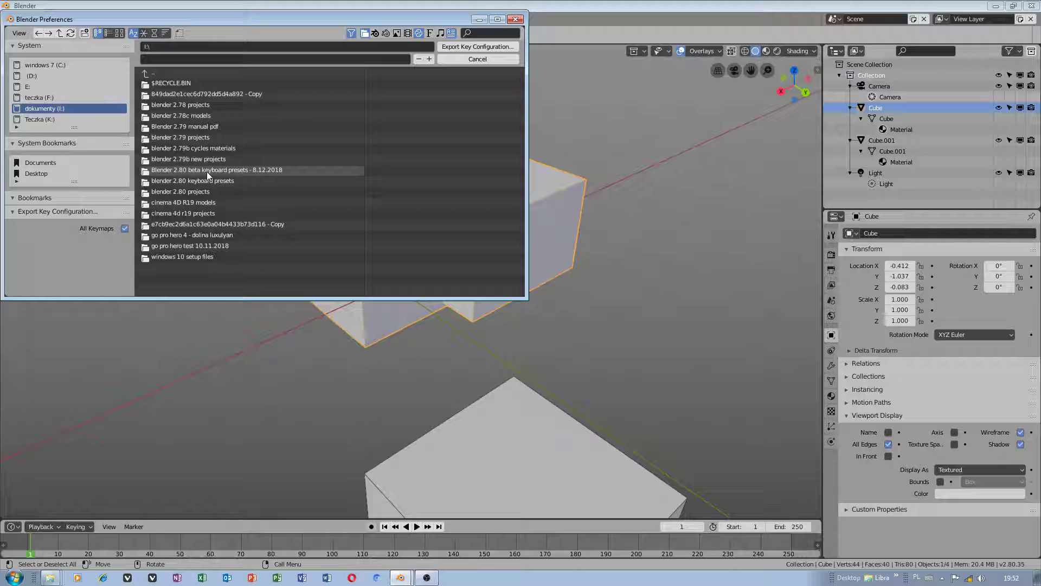
left_click(156, 33)
left_click(192, 81)
left_click(201, 83)
left_click(477, 46)
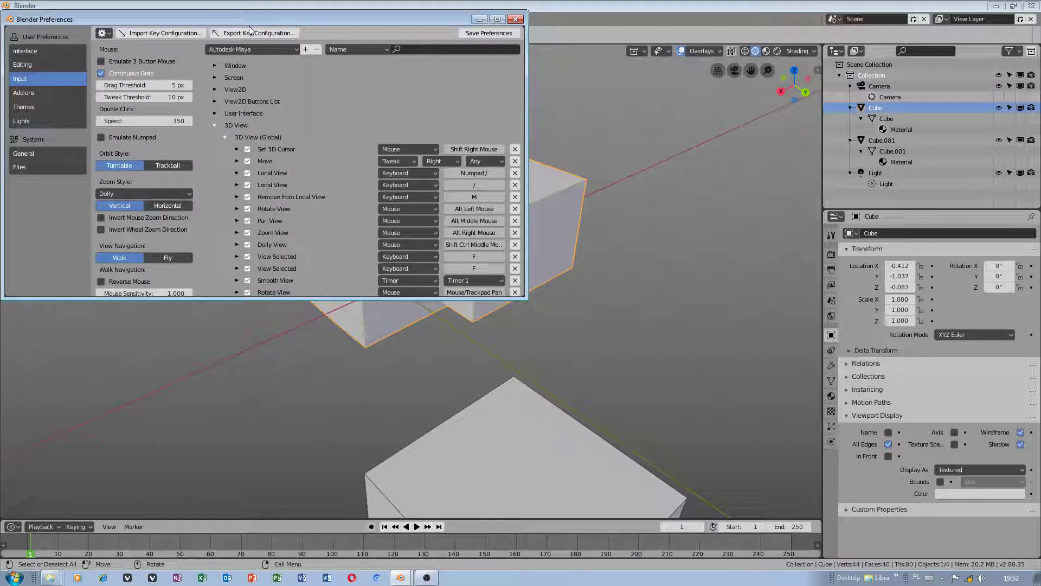
Step: Export the key configuration over "Autodesk Maya - blender 2.79b preset.py" and "Autodesk Maya 2019.py" in the same presets folder
left_click(250, 30)
left_click(209, 94)
left_click(453, 45)
left_click(250, 30)
left_click(209, 105)
left_click(461, 46)
Step: Export the key configuration over the author-named Autodesk Maya preset and over "Autodesk Maya keymap - updated.py"
left_click(249, 30)
left_click(211, 116)
left_click(455, 46)
left_click(249, 30)
left_click(233, 117)
left_click(229, 126)
left_click(452, 46)
Step: Export the key configuration over "Blender - autodesk Maya.py" and "Blender 2.79b - maya interaction preset.py"
left_click(249, 31)
left_click(204, 138)
left_click(472, 46)
left_click(242, 33)
left_click(217, 148)
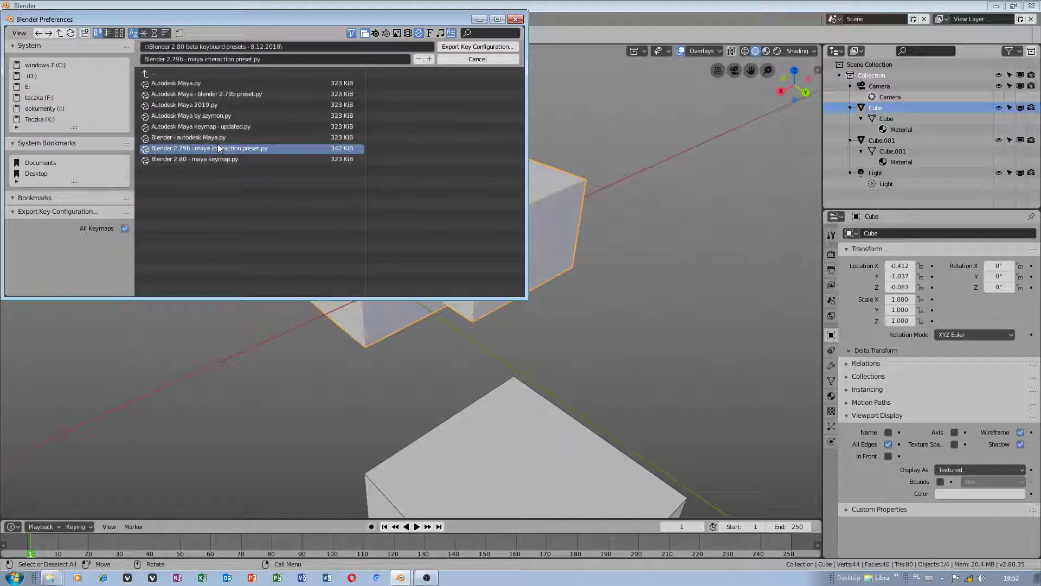
left_click(459, 47)
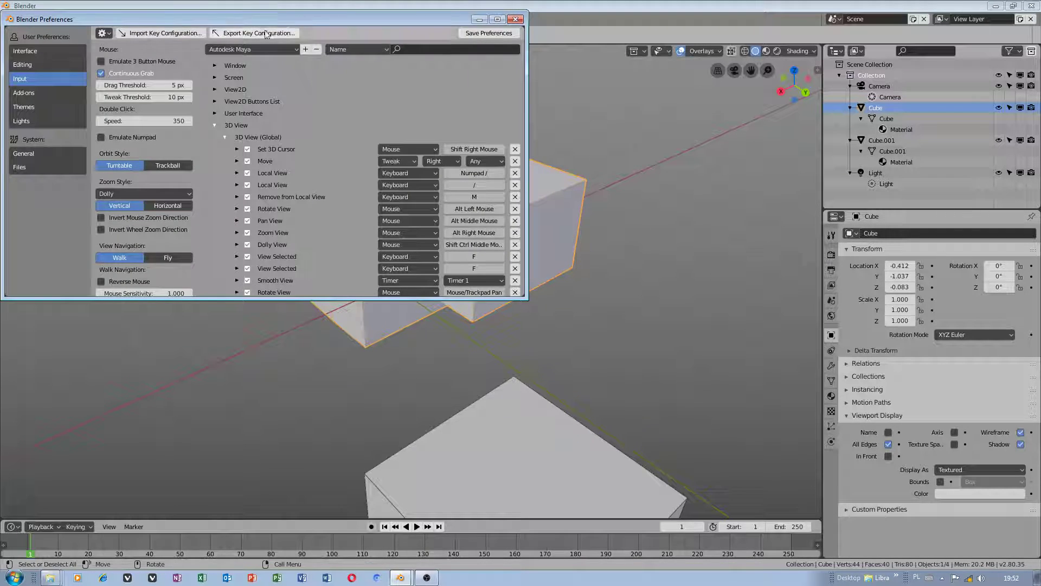
Step: Export the key configuration over "Blender 2.80 - maya keymap.py", check the exported files, and close the Preferences
left_click(249, 33)
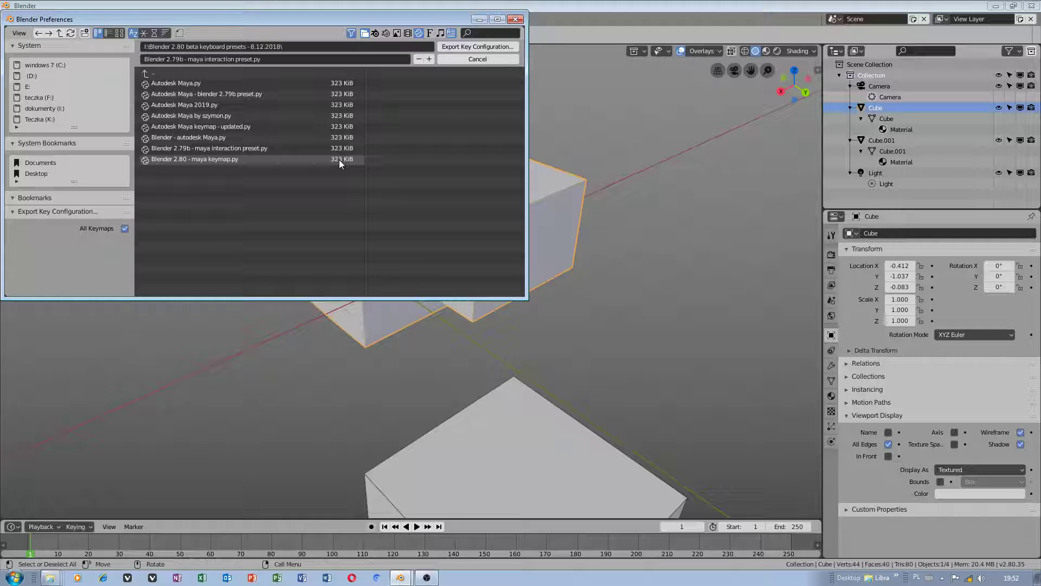
left_click(340, 160)
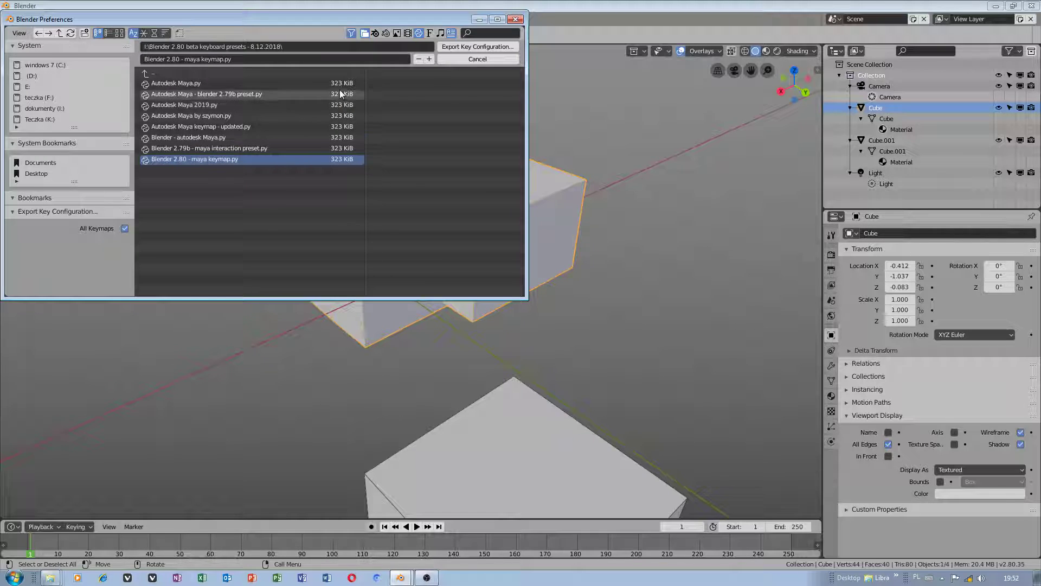
left_click(474, 47)
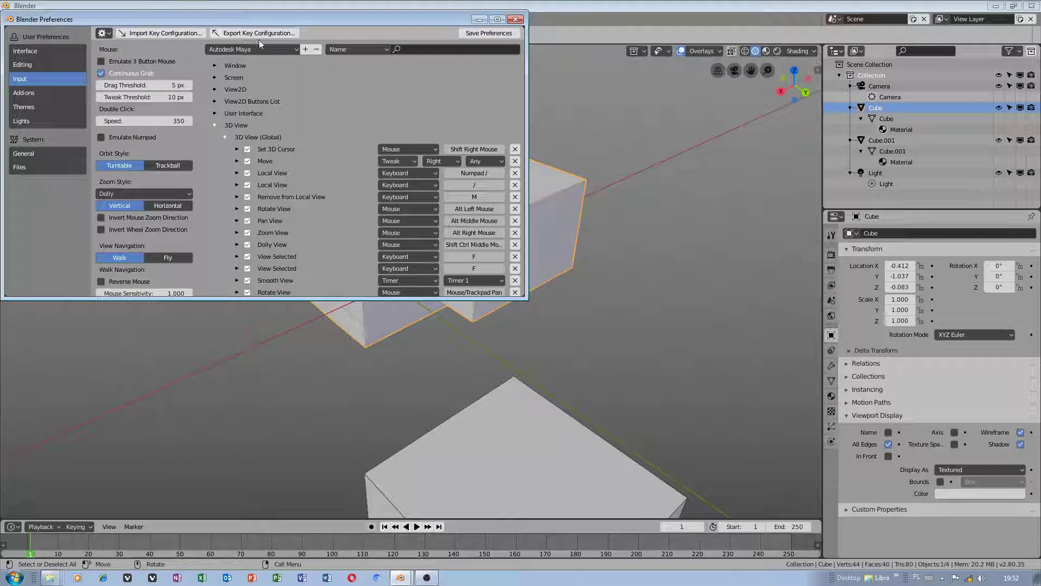
left_click(236, 34)
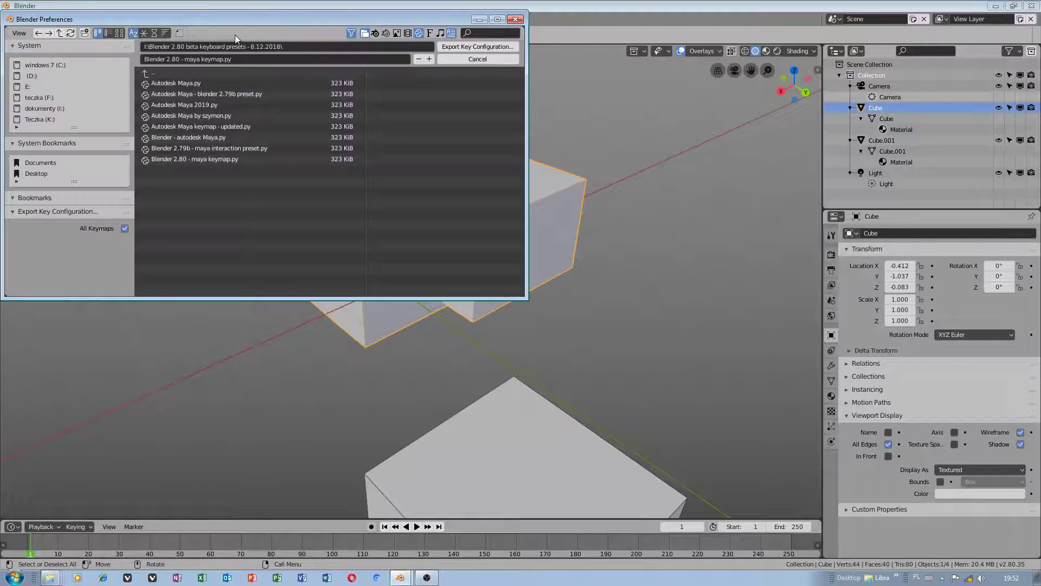
left_click(477, 58)
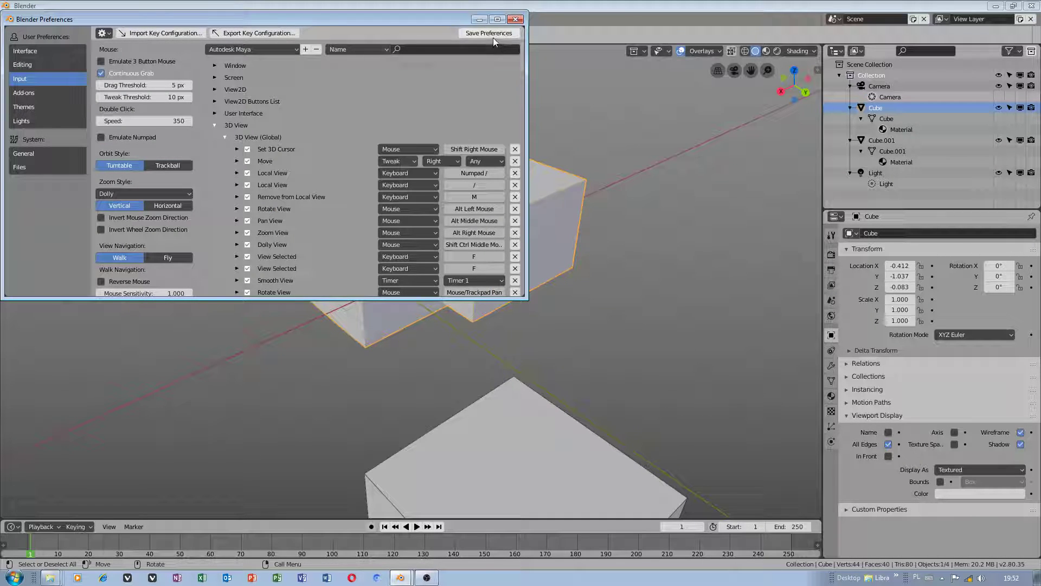
left_click(516, 19)
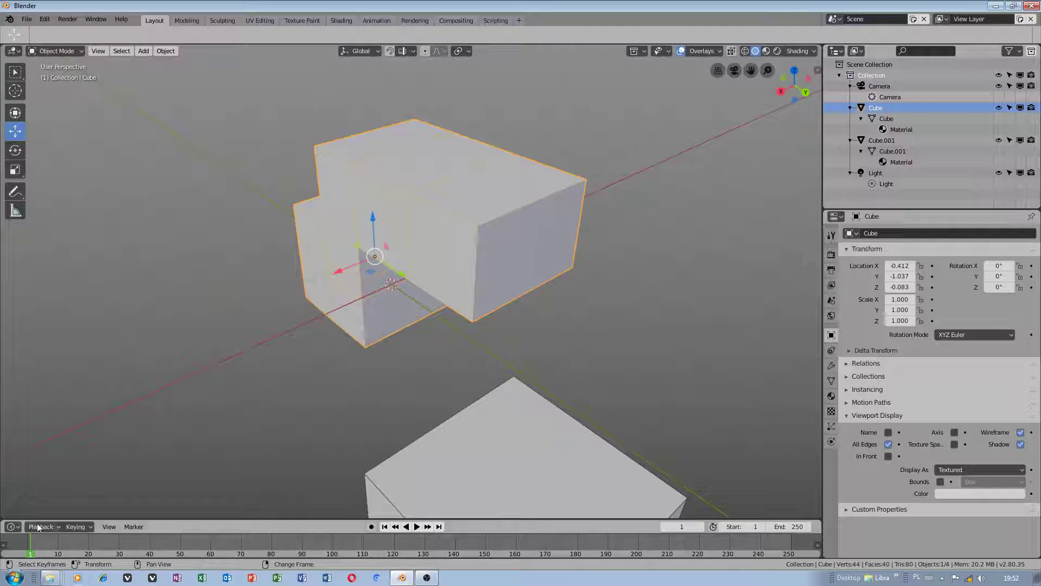
Step: Quit Blender and return to the keyboard presets folder in Windows Explorer
left_click(26, 19)
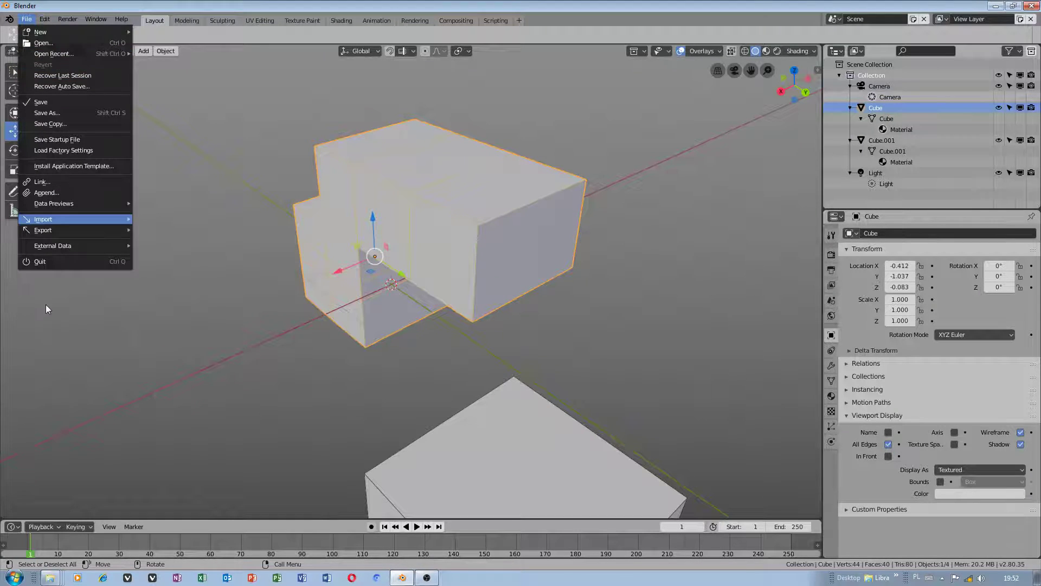
left_click(50, 262)
left_click(528, 329)
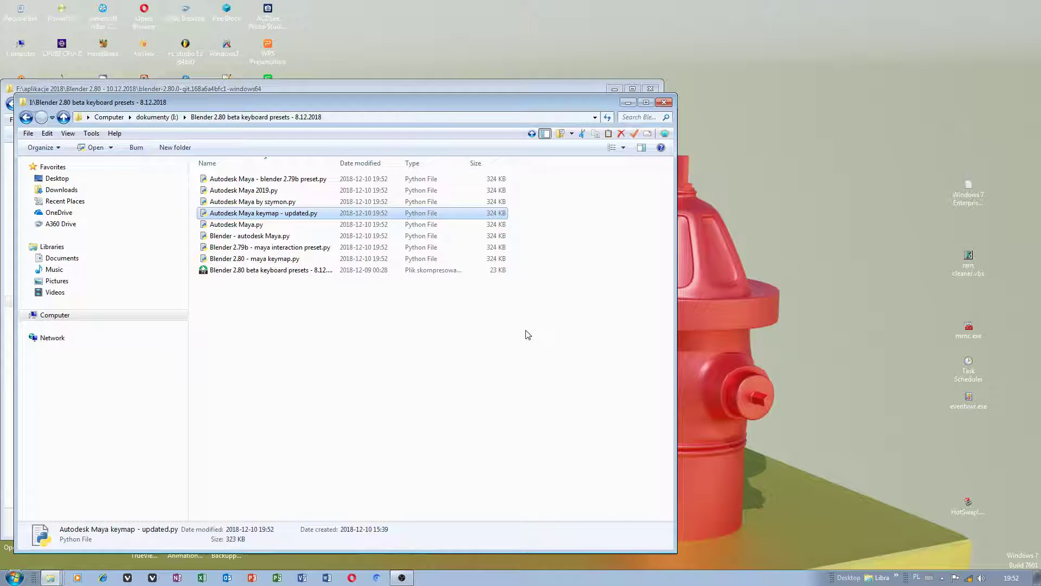
Step: Copy the eight Python keymap files from the "Blender 2.80 beta keyboard presets - 8.12.2018" folder
left_click(646, 101)
left_click_drag(184, 82, 225, 165)
right_click(225, 141)
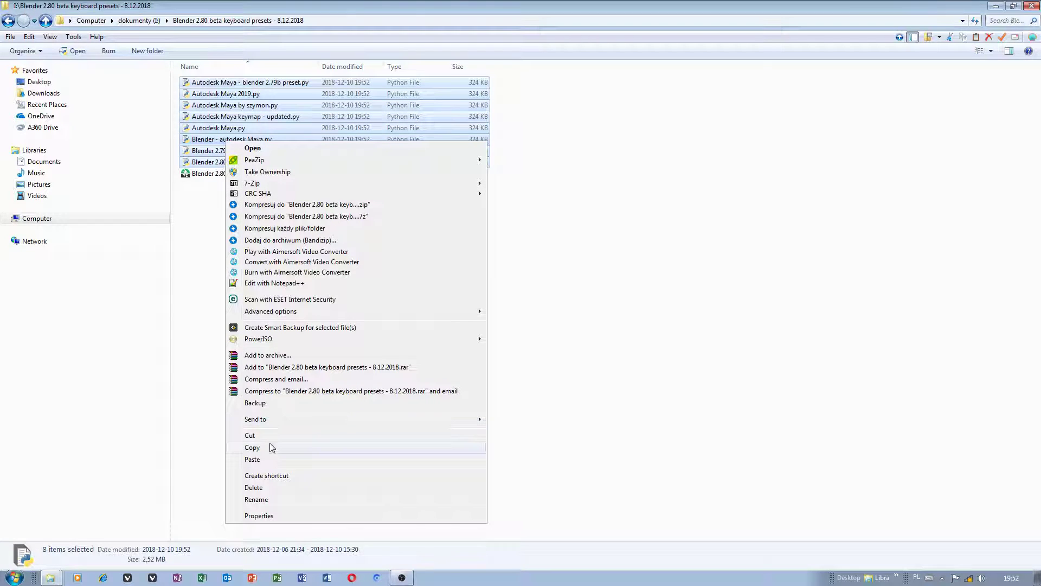
left_click(263, 447)
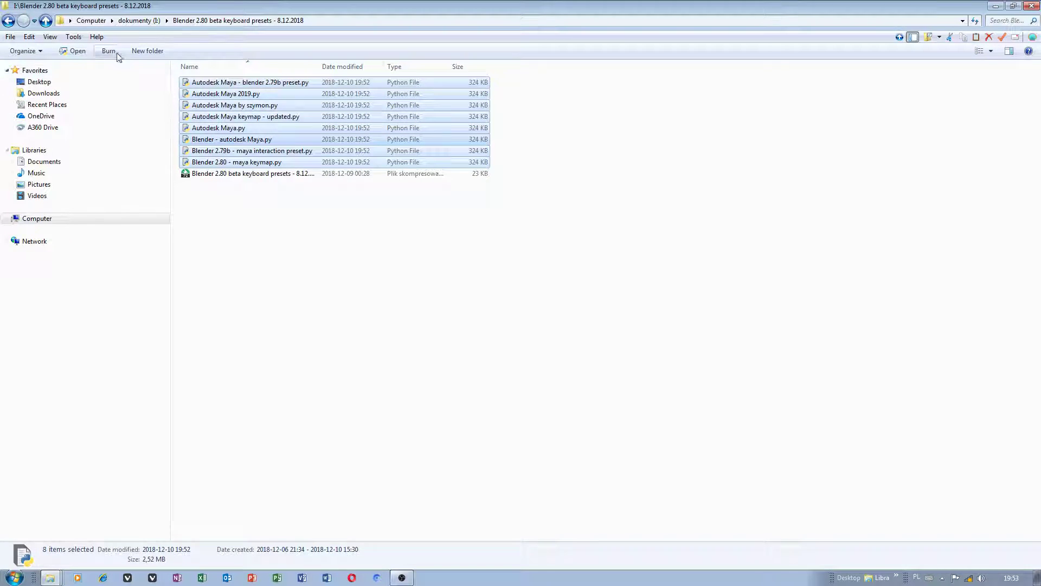
Step: Open the 2.80\scripts\presets\keyconfig folder of the Blender 2.80 - 10.12.2018 build under F:\aplikacje 2018
left_click(91, 20)
double_click(488, 89)
double_click(269, 197)
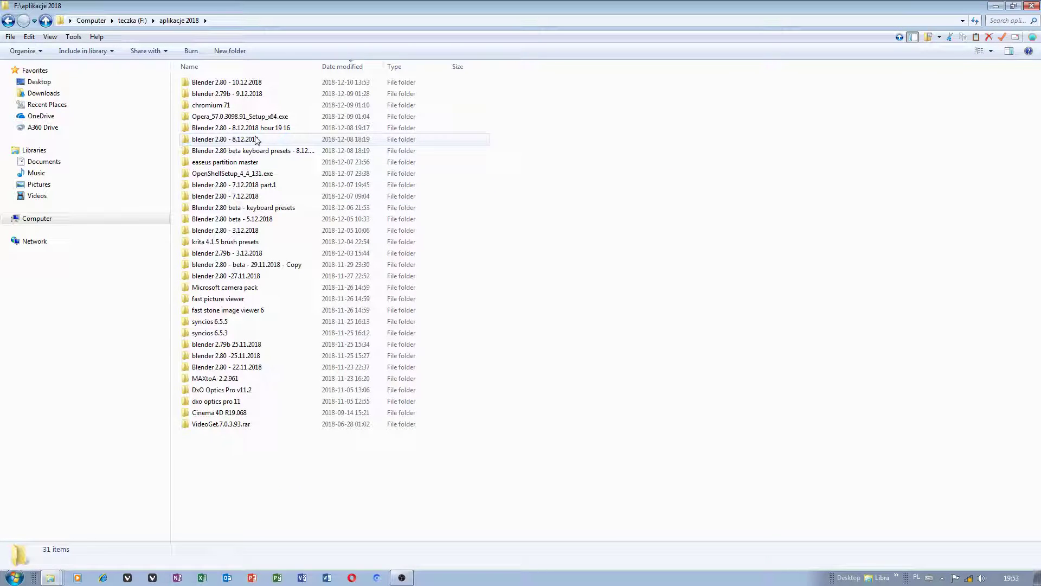
double_click(250, 84)
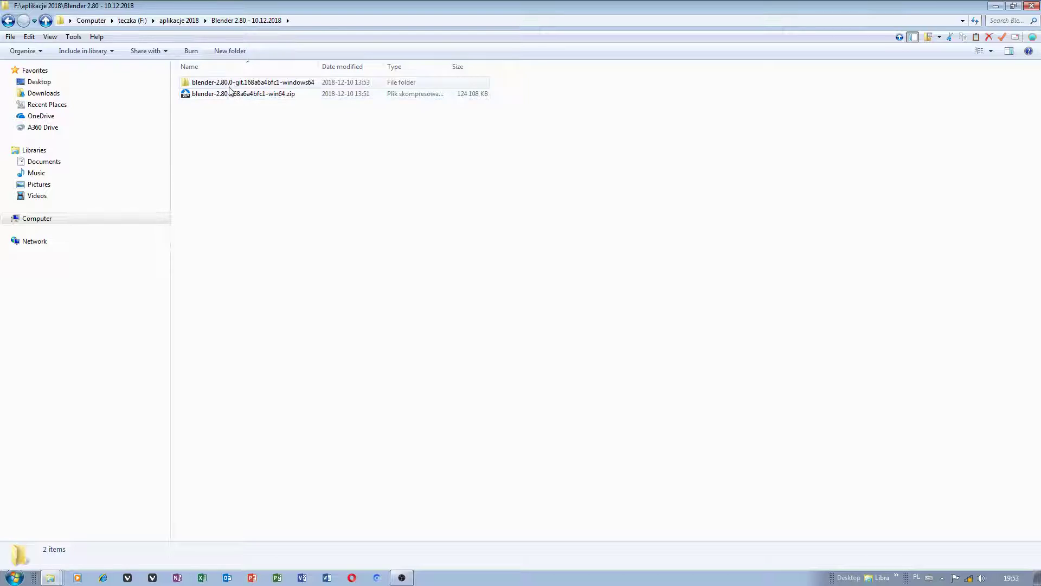
double_click(229, 87)
double_click(205, 86)
double_click(205, 105)
double_click(208, 130)
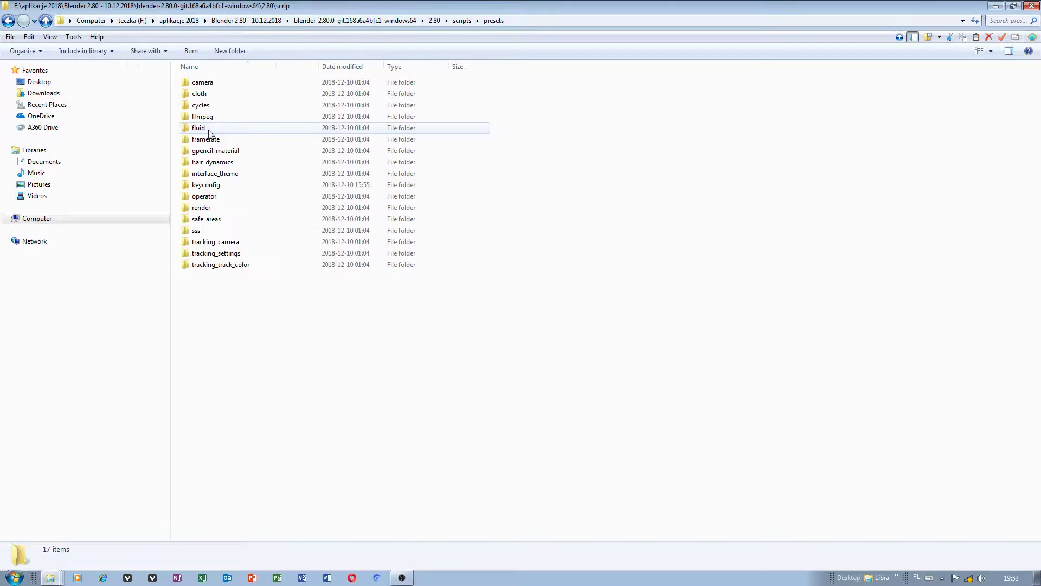
double_click(217, 185)
Step: Paste the copied keymap files into the keyconfig folder, replacing all existing files of the same name
right_click(241, 165)
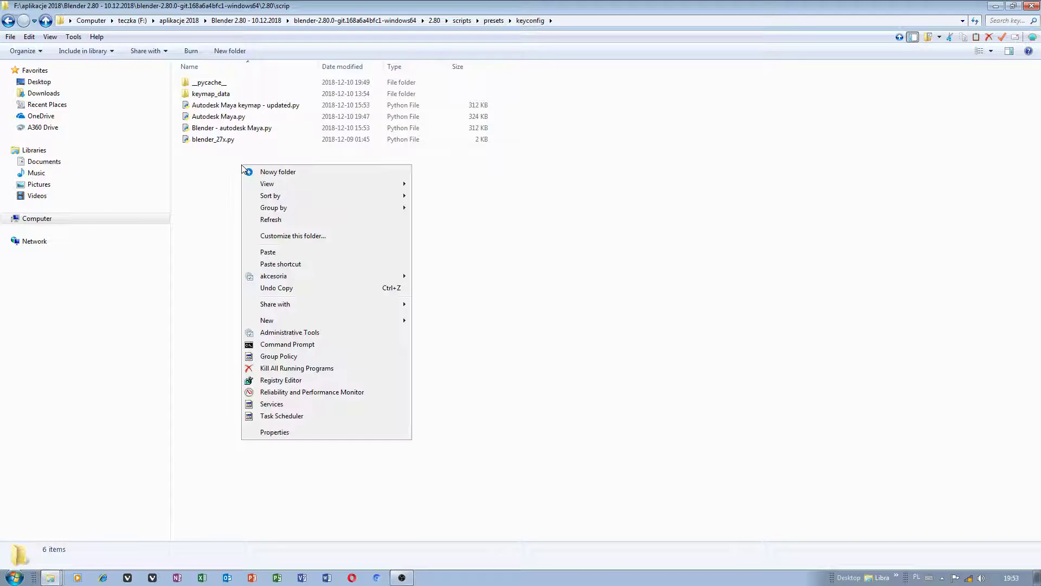
left_click(189, 188)
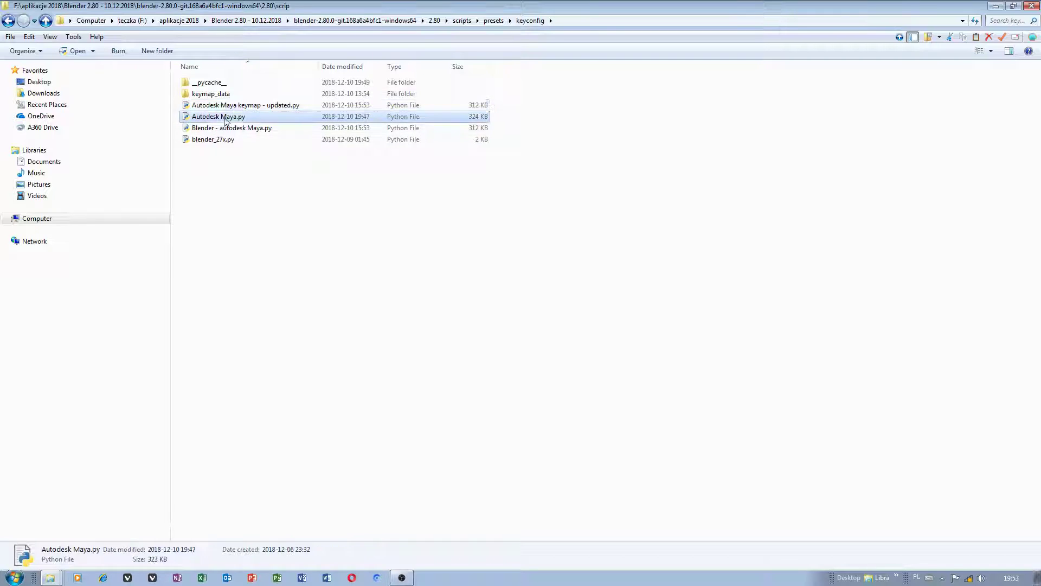
right_click(271, 219)
left_click(299, 305)
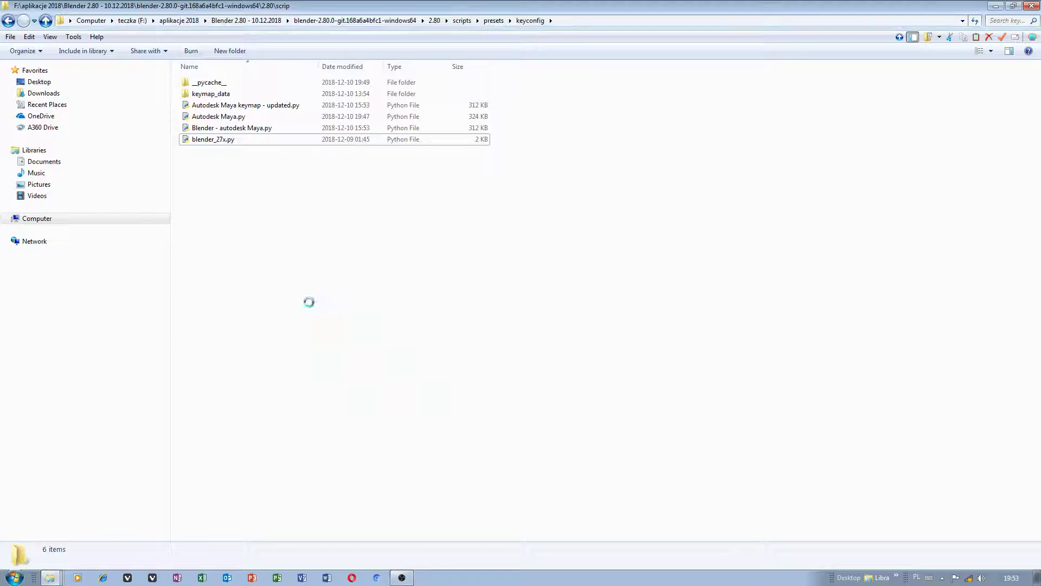
left_click(367, 338)
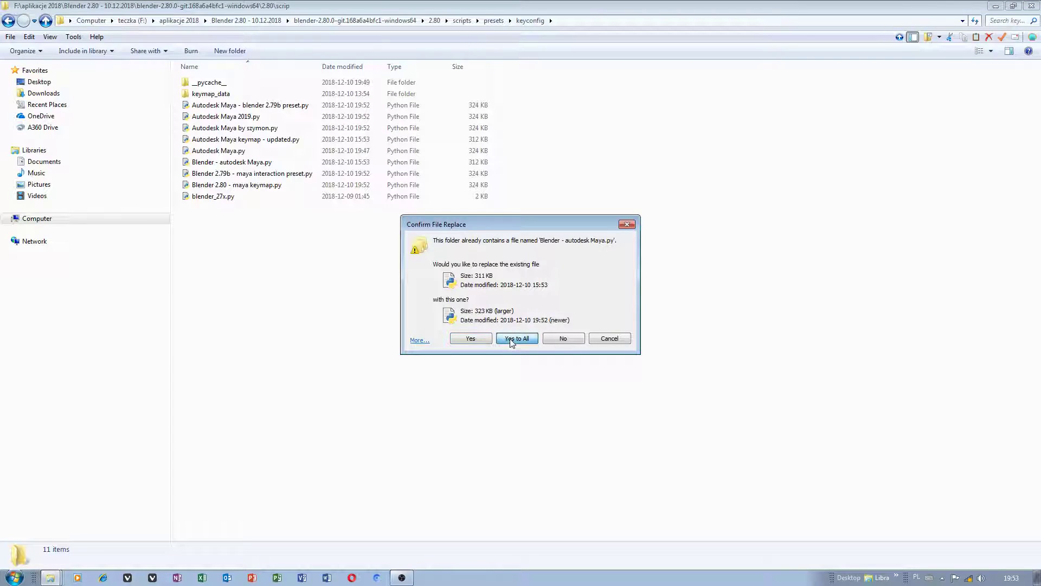
left_click(512, 338)
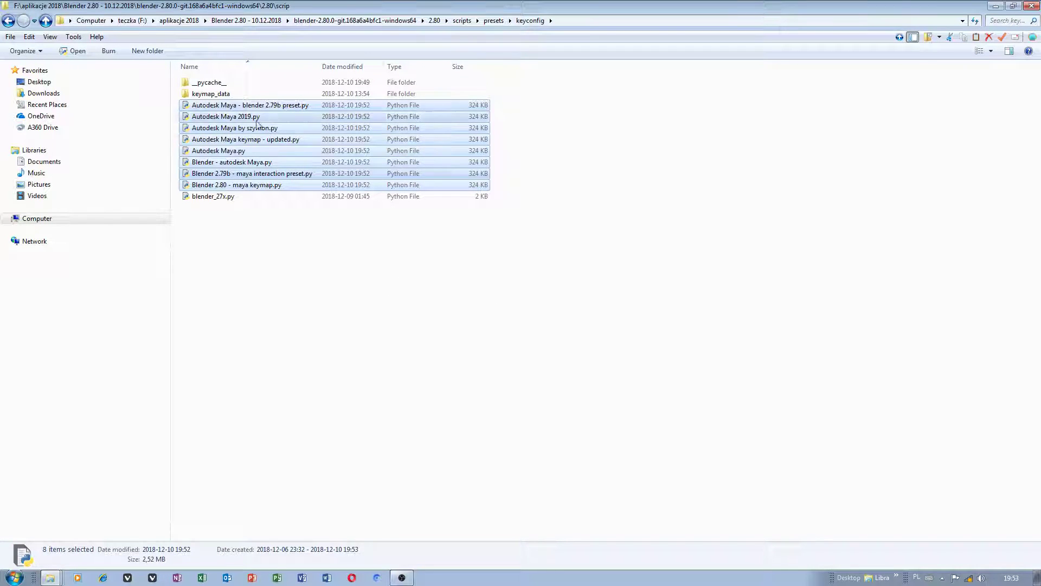
Step: Launch Blender from the blender-2.80.0-git.168a6a4bfc1-windows64 folder of the 10.12.2018 build
left_click(241, 21)
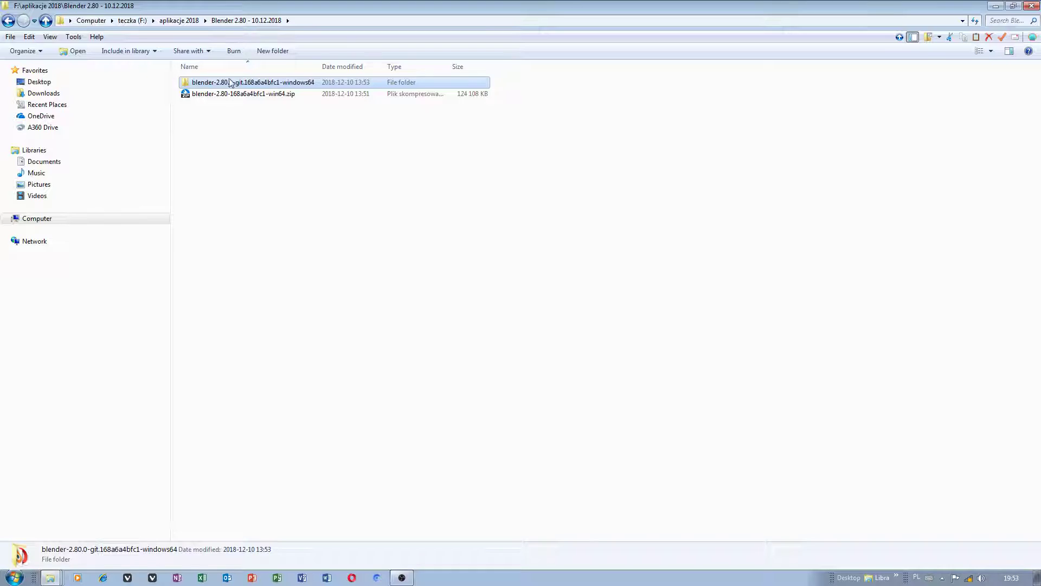
double_click(229, 82)
scroll(217, 272, "down", 3)
double_click(206, 296)
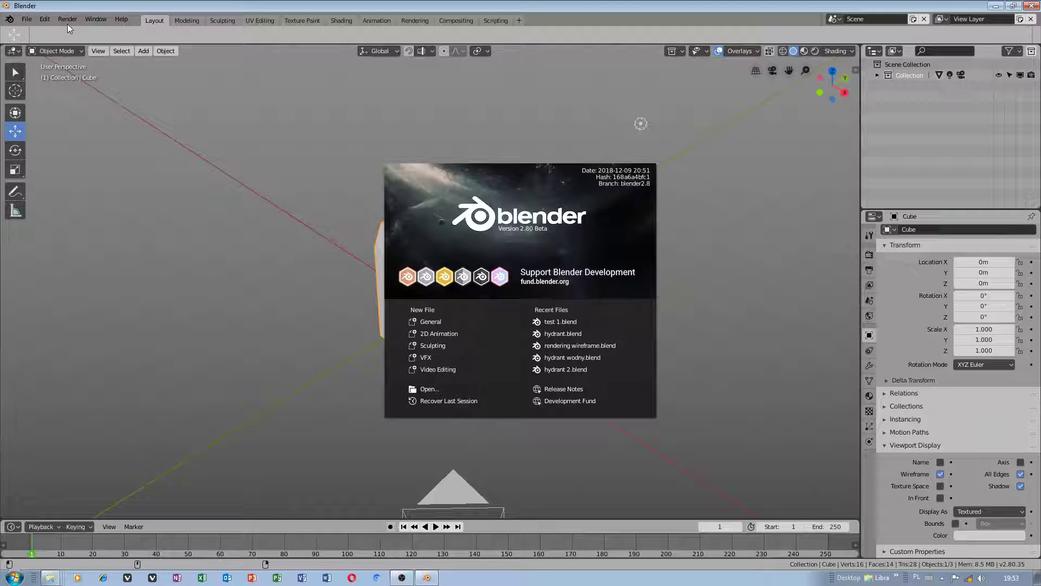
Step: Dismiss the splash screen and check the active key configuration in the Input preferences, then close the Preferences
left_click(26, 22)
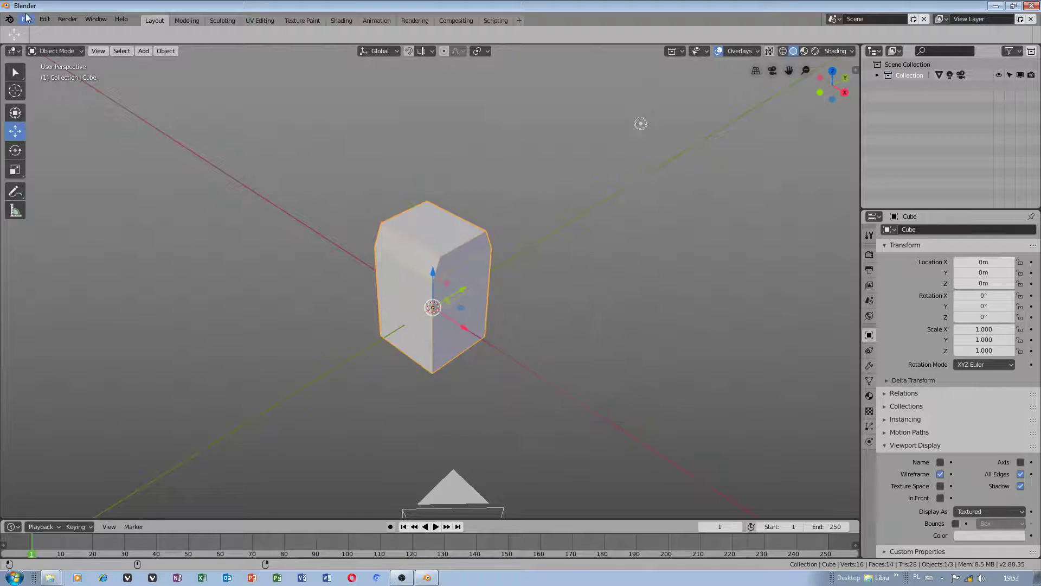
left_click(26, 22)
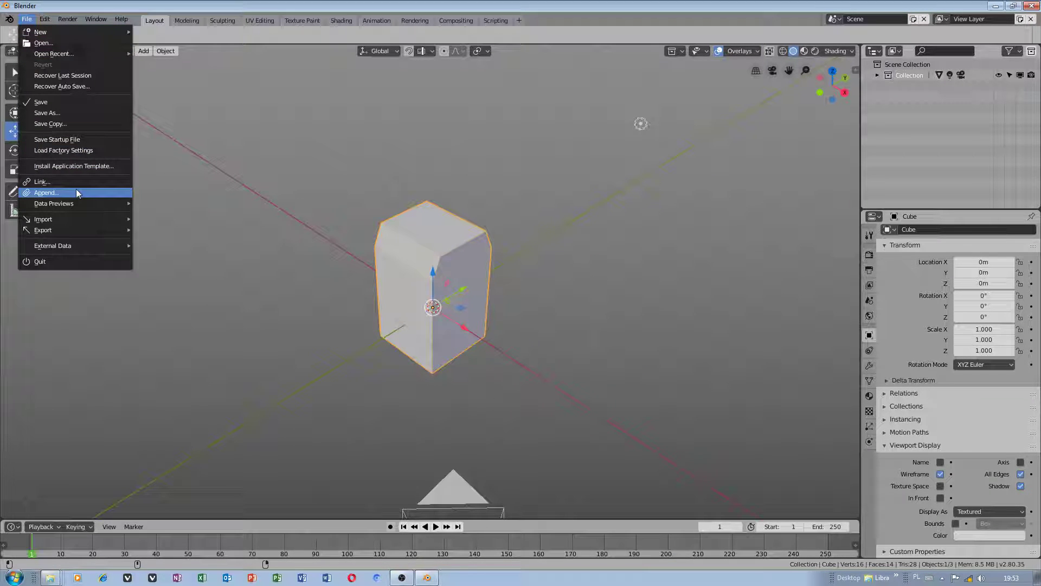
mouse_move(48, 19)
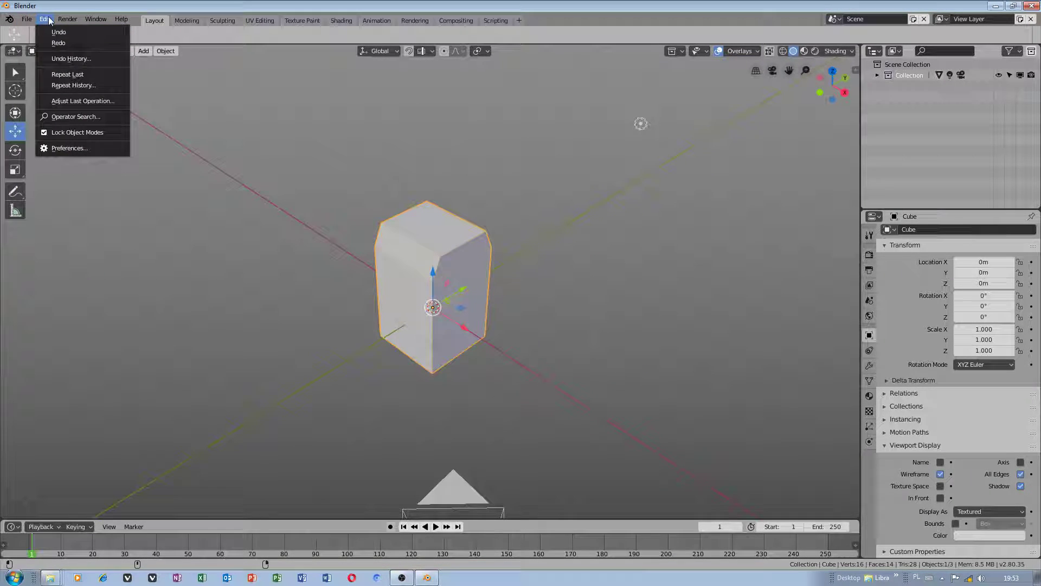
left_click(68, 148)
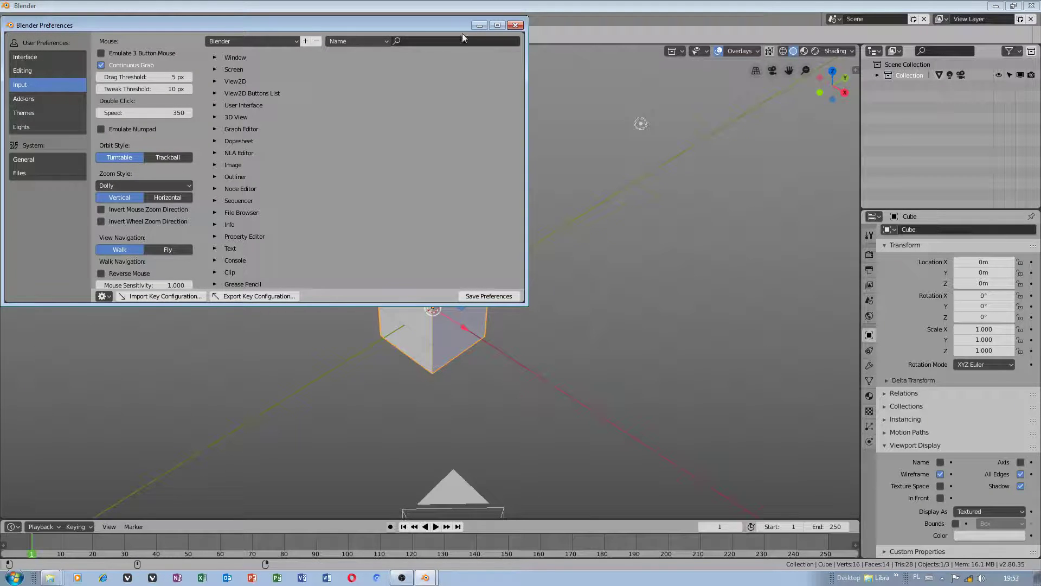
left_click(515, 25)
Step: Load the factory settings to reset the scene and interface
left_click(26, 20)
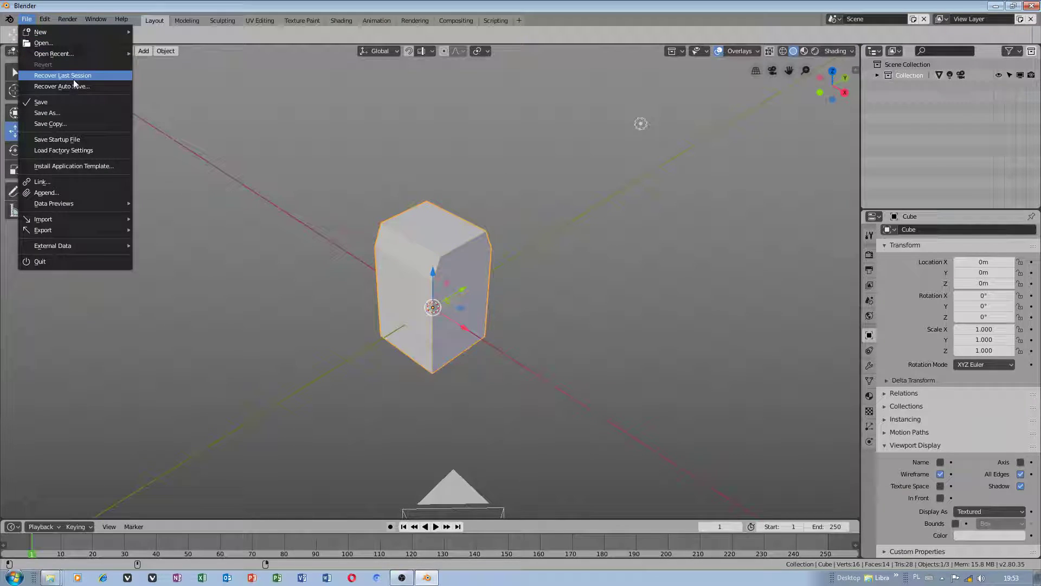
left_click(70, 152)
left_click(70, 152)
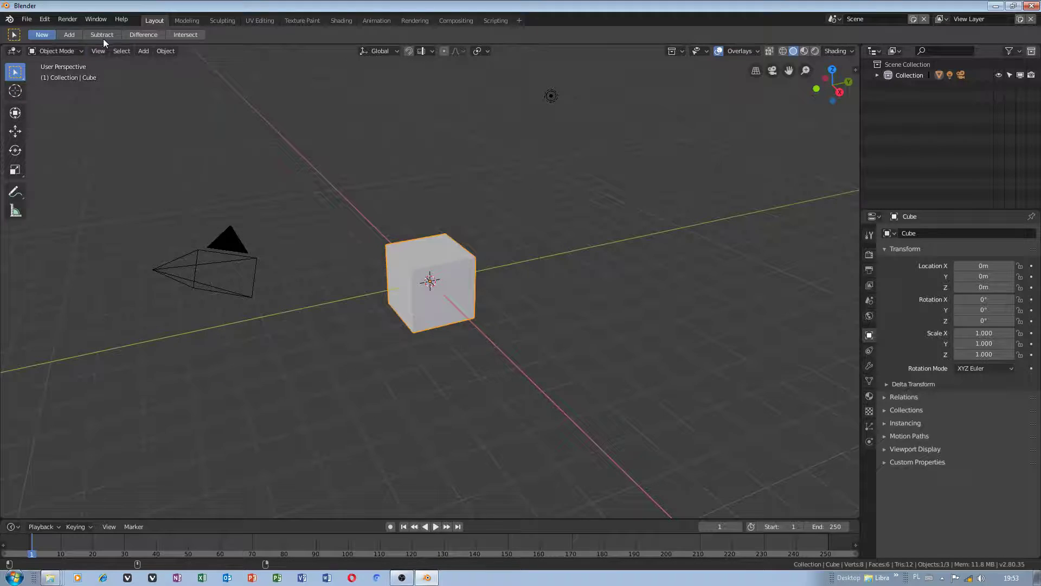
Step: Set the key configuration preset to "Autodesk Maya - blender 2.79b preset" in the Input preferences and save the preferences
left_click(44, 22)
left_click(76, 146)
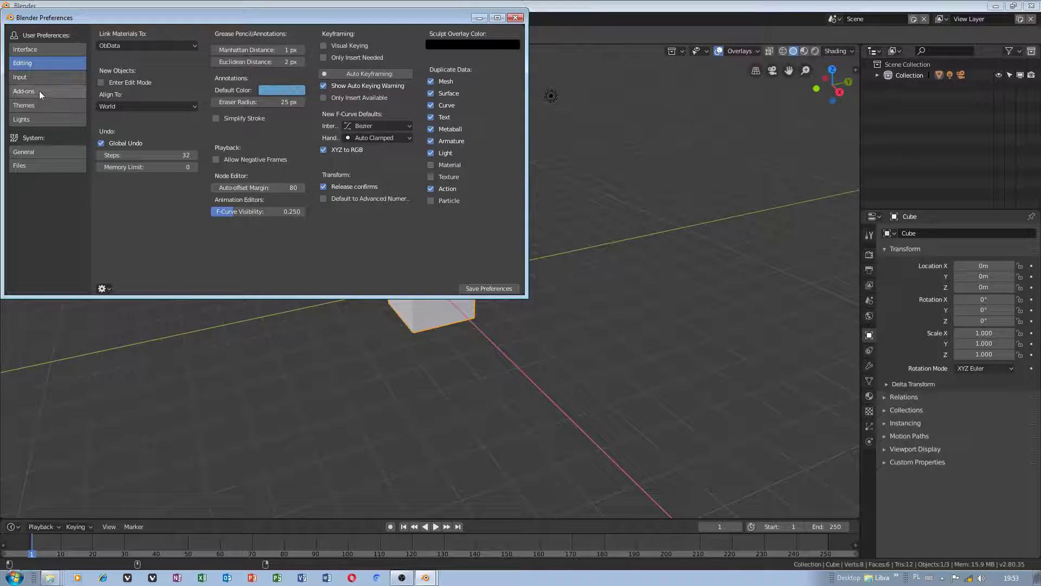
left_click(22, 79)
left_click(226, 34)
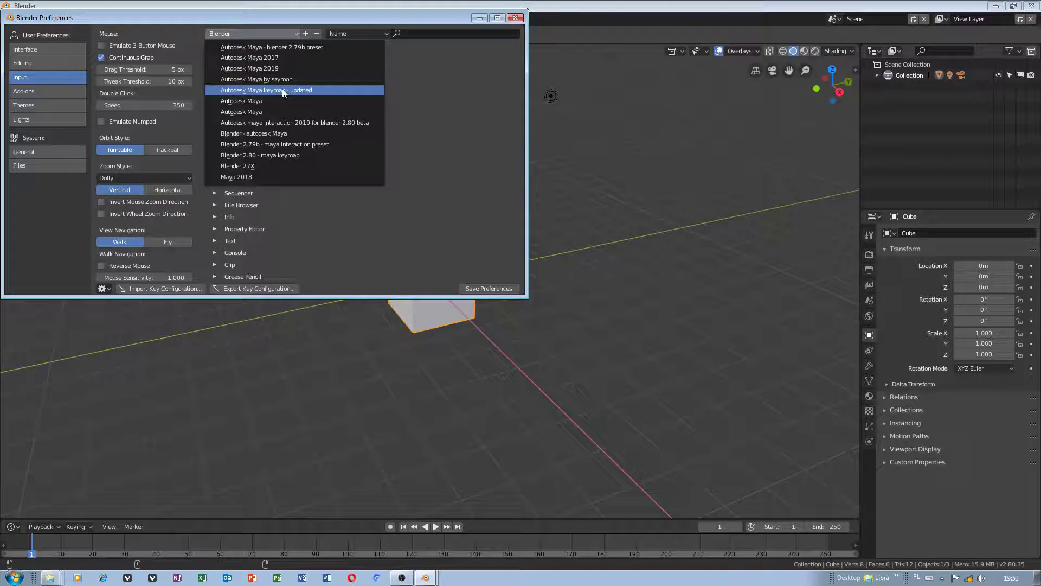
left_click(294, 50)
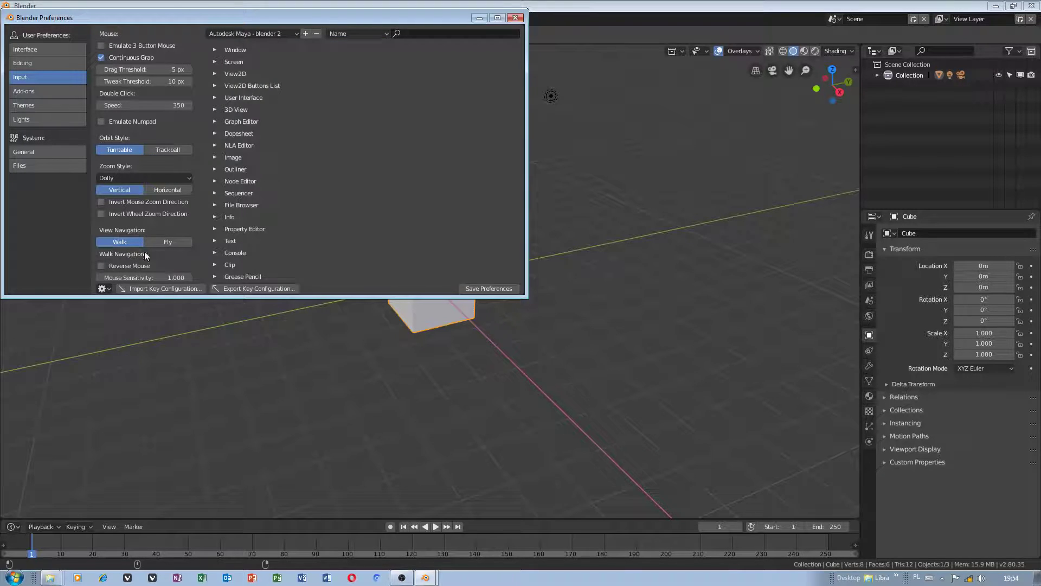
left_click(491, 288)
Step: Widen the Properties editor and activate the Move tool in the 3D viewport
left_click_drag(862, 190, 825, 189)
left_click(414, 299)
scroll(422, 315, "up", 5)
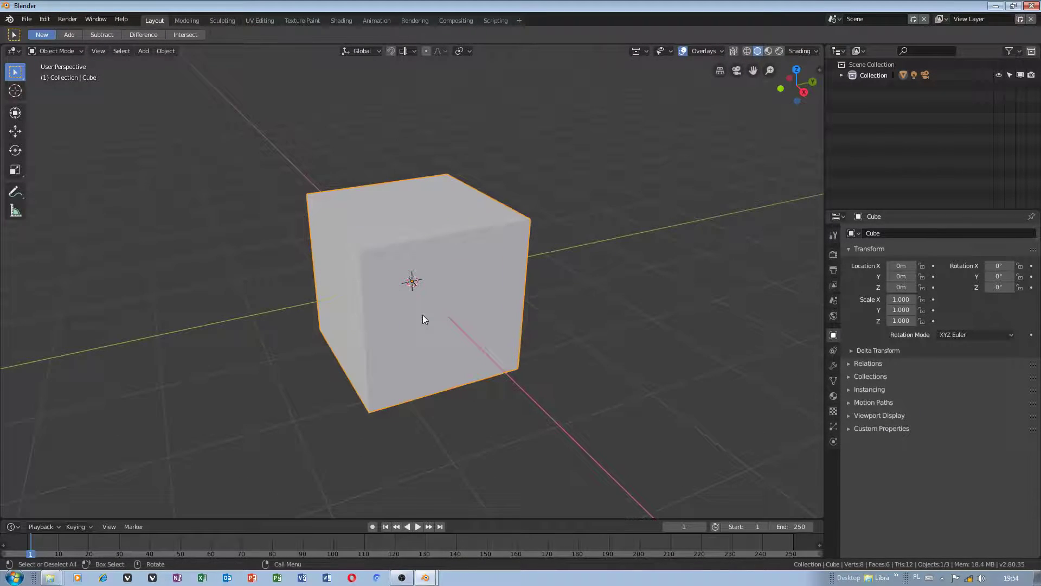
key("w")
Step: Enable Wireframe and All Edges in the cube's Viewport Display settings
scroll(412, 314, "down", 2)
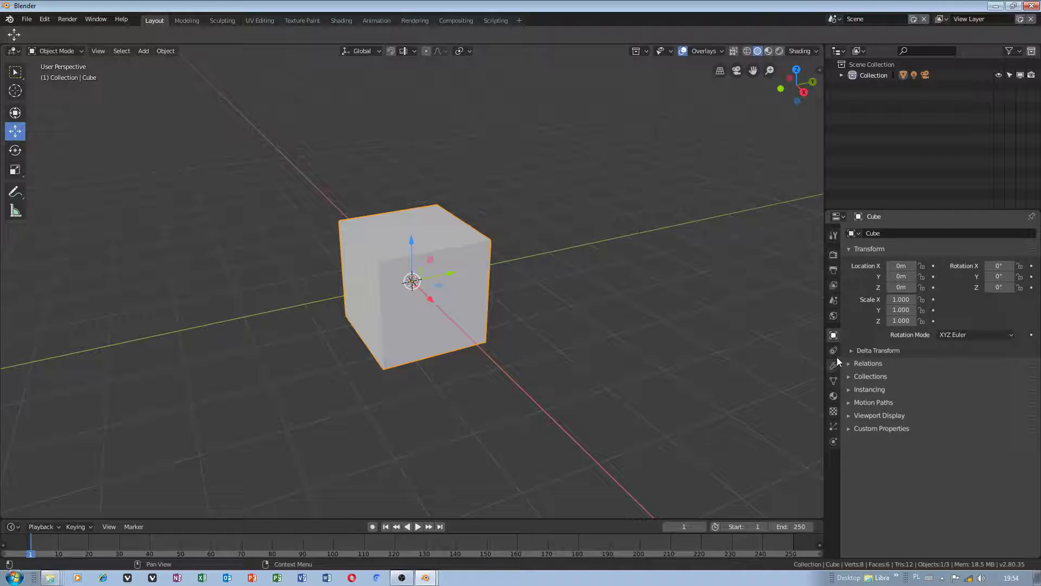
left_click(861, 416)
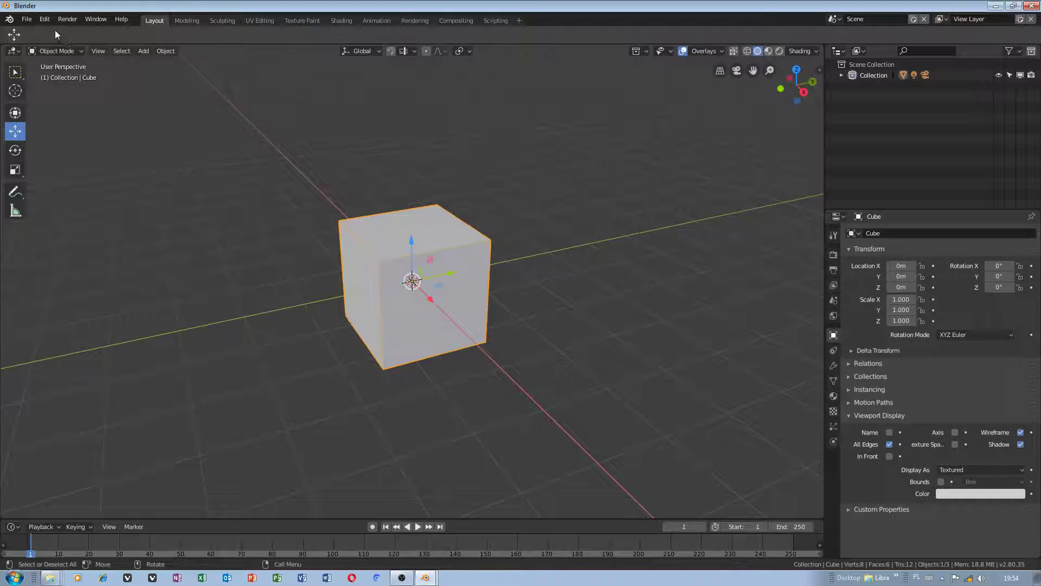
Step: Apply the Blender Light theme preset in the Preferences
left_click(45, 19)
left_click(84, 150)
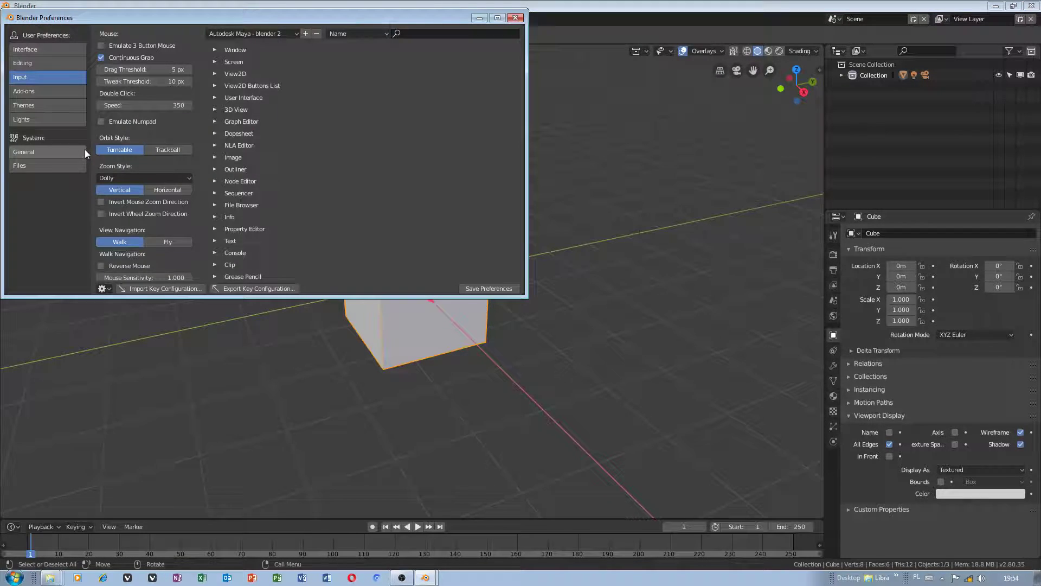
left_click(37, 105)
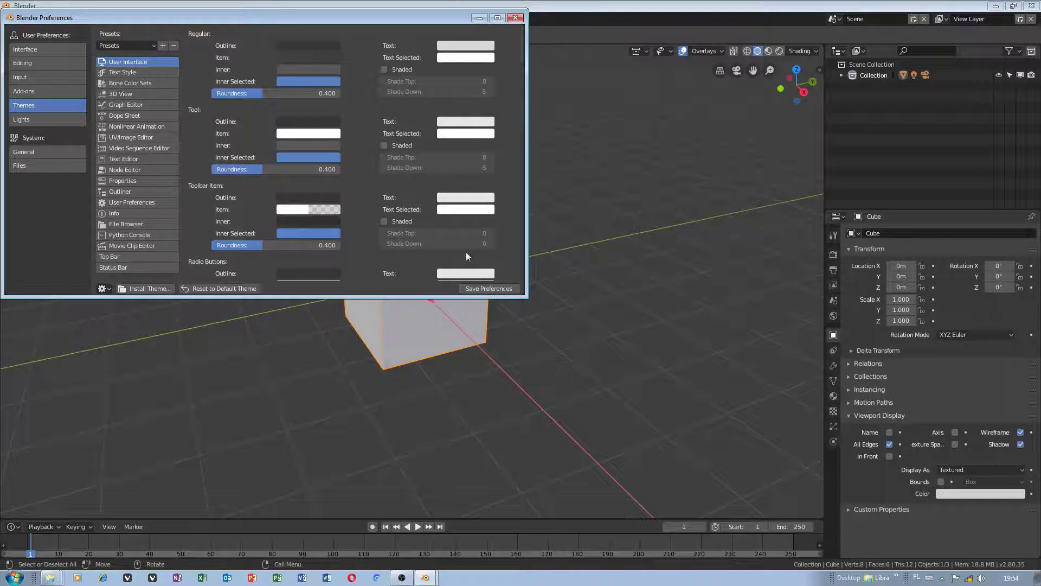
left_click(136, 46)
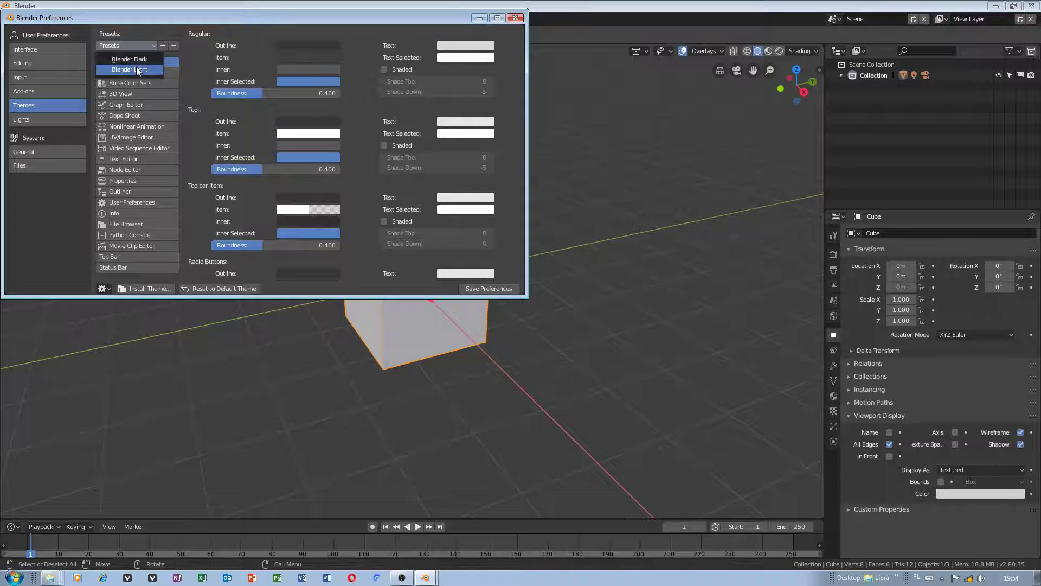
left_click(139, 70)
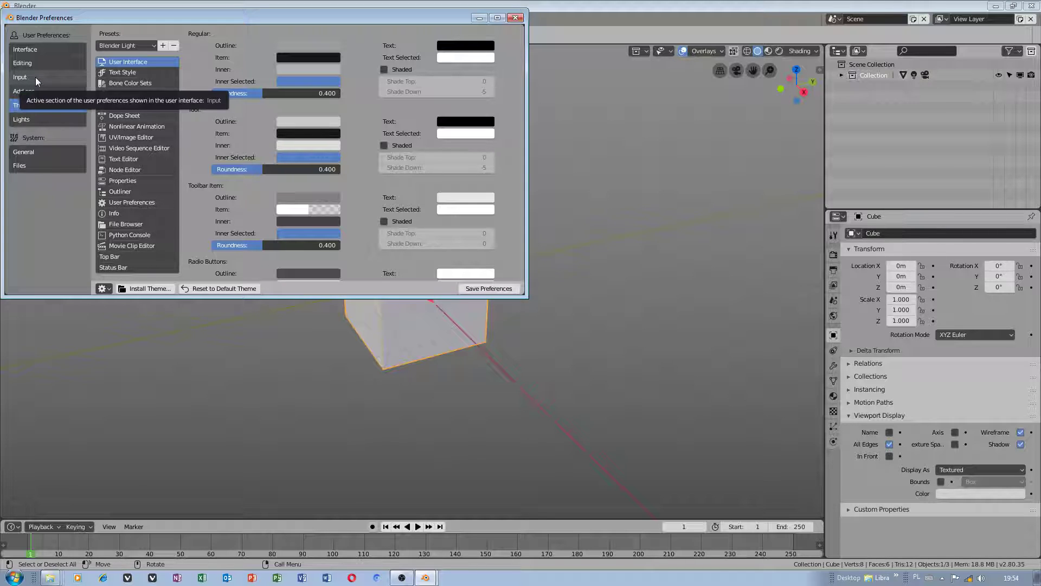
Step: Enable Rotate Around Selection, Zoom To Mouse Position, Developer Extras and Python Tooltips in the Interface preferences, saving after the two navigation options
left_click(29, 49)
left_click(263, 93)
left_click(259, 81)
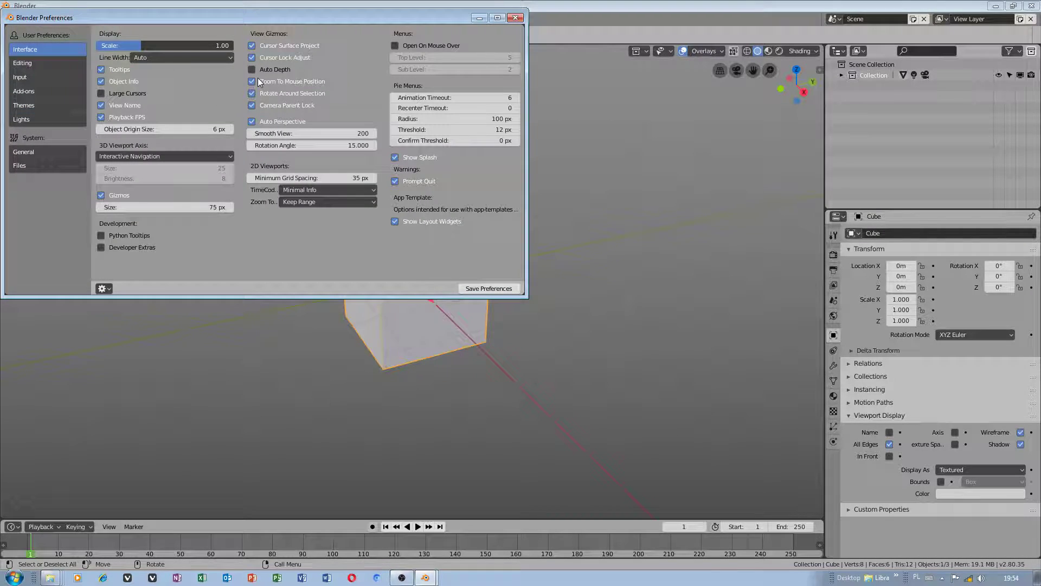
left_click(490, 290)
left_click(142, 248)
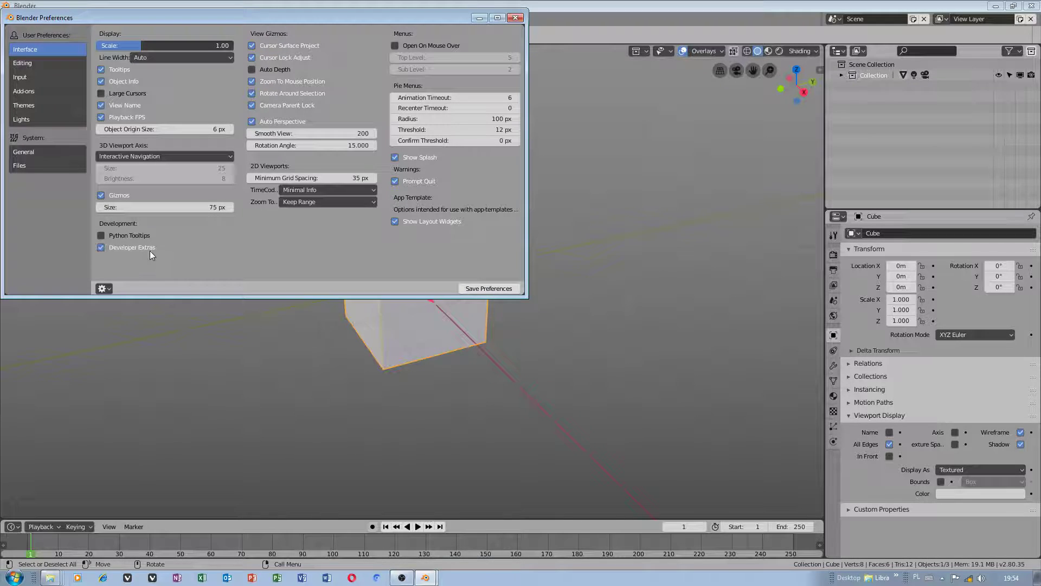
left_click(143, 235)
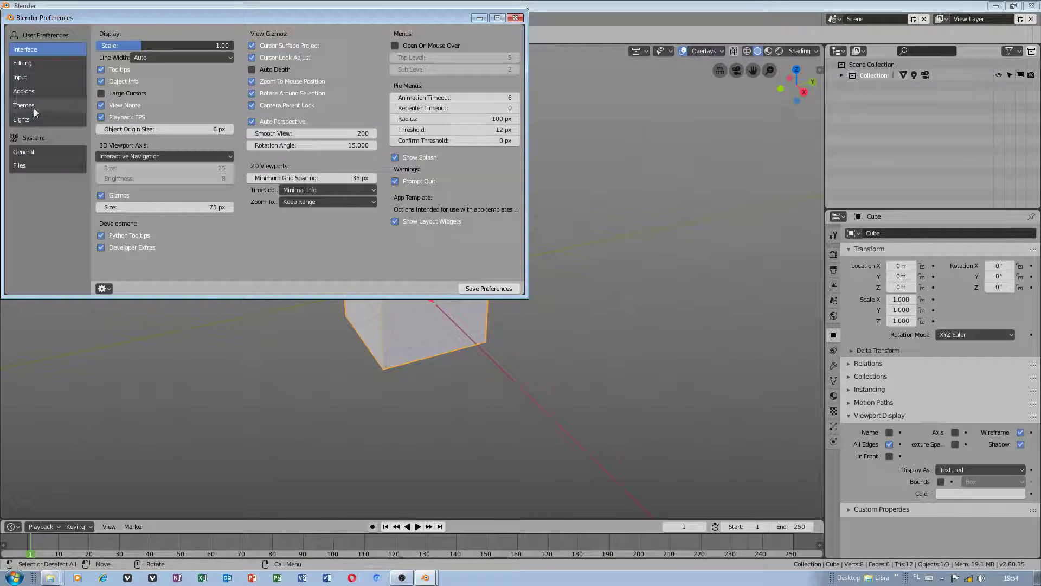
left_click_drag(448, 18, 529, 274)
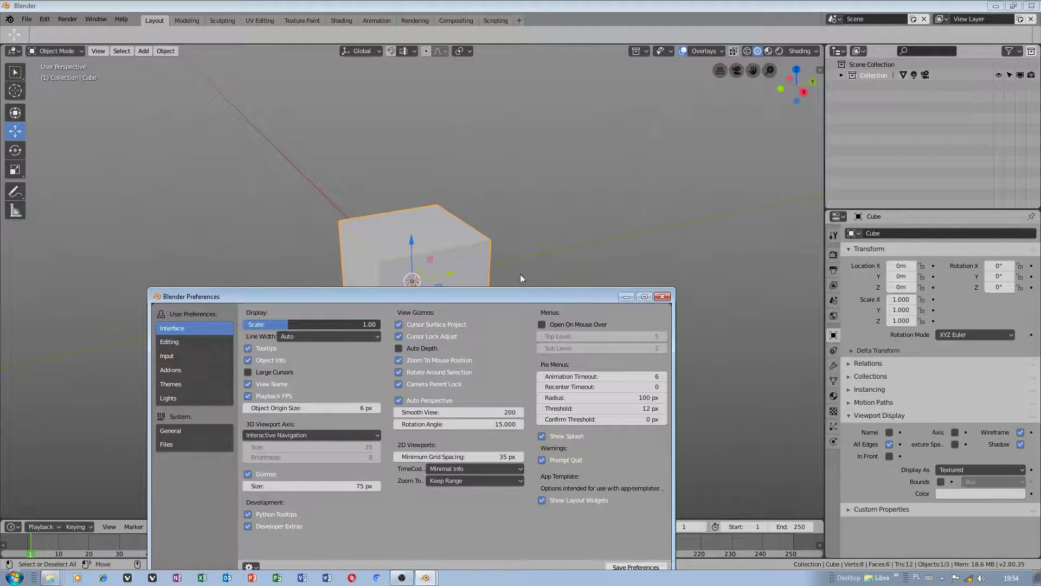
left_click(453, 250)
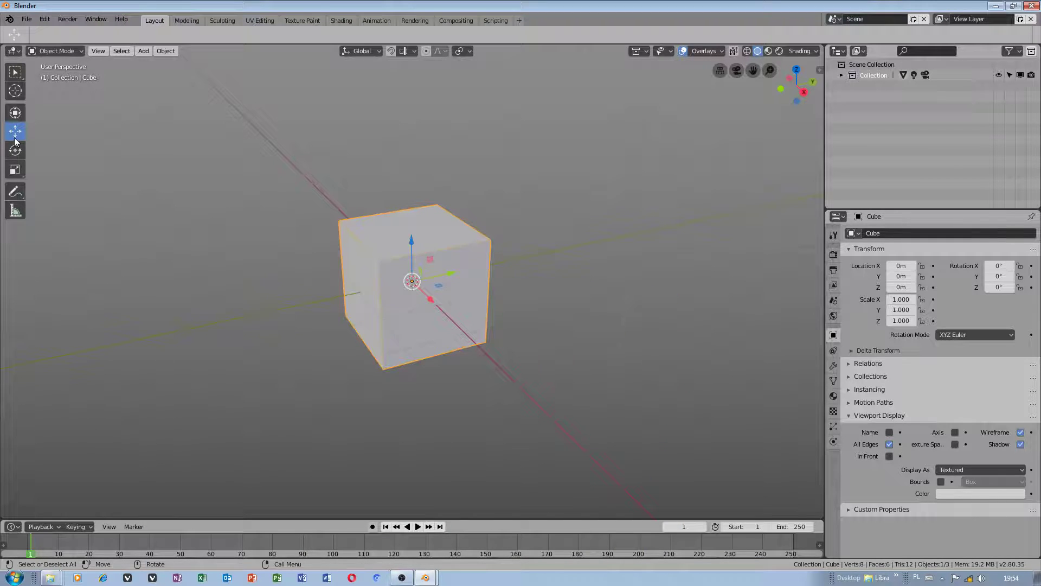
left_click(45, 20)
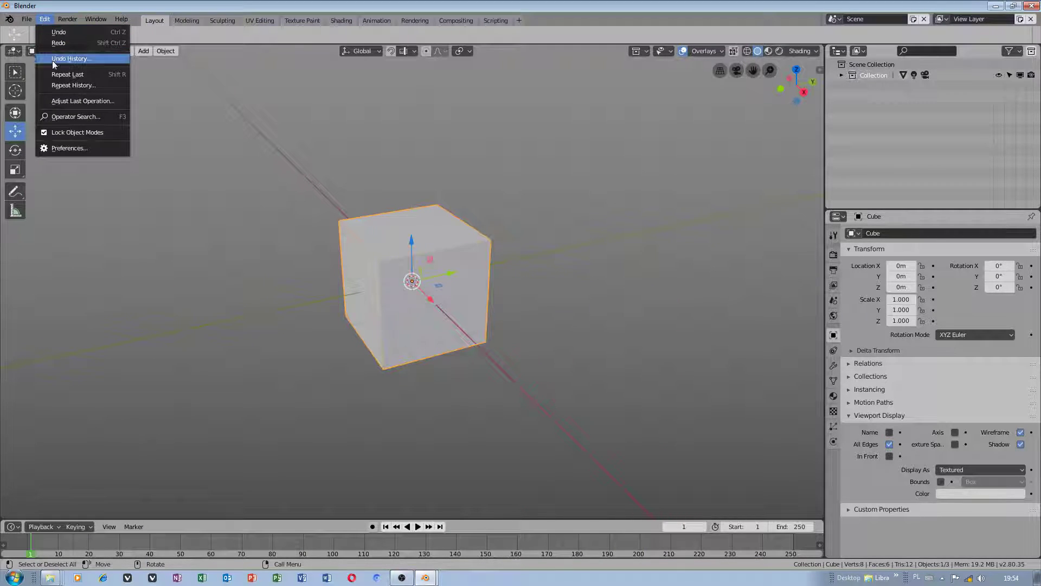
scroll(405, 223, "up", 2)
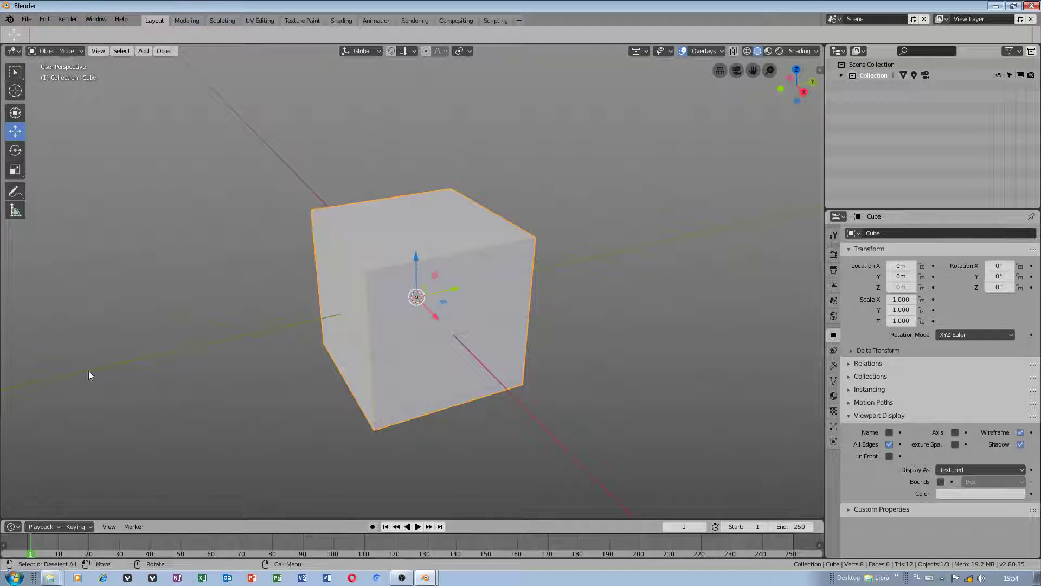
Step: Start exporting the key configuration from the Input preferences with All Keymaps enabled
left_click(44, 20)
left_click(61, 147)
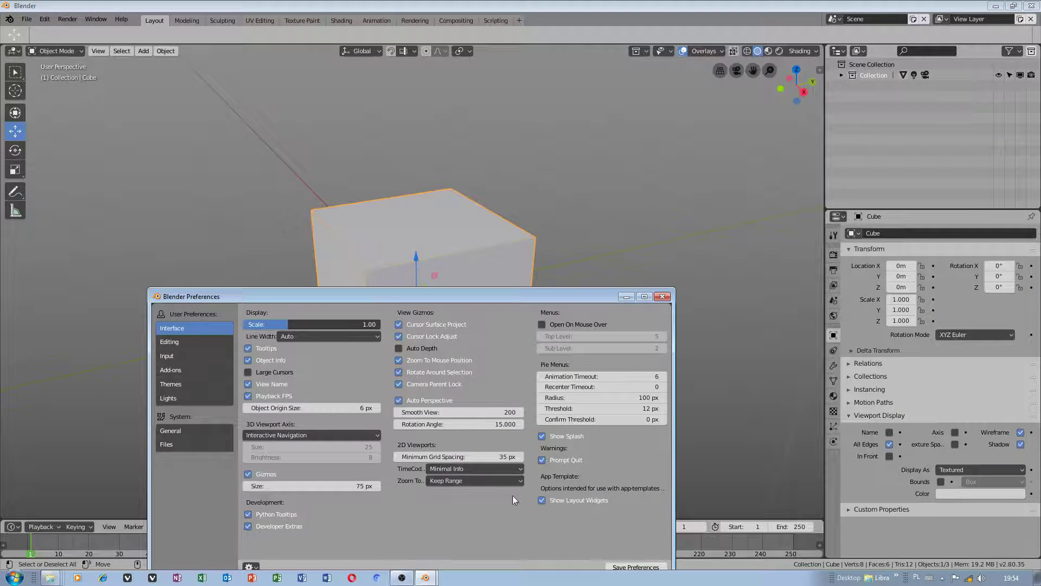
left_click_drag(535, 301, 521, 166)
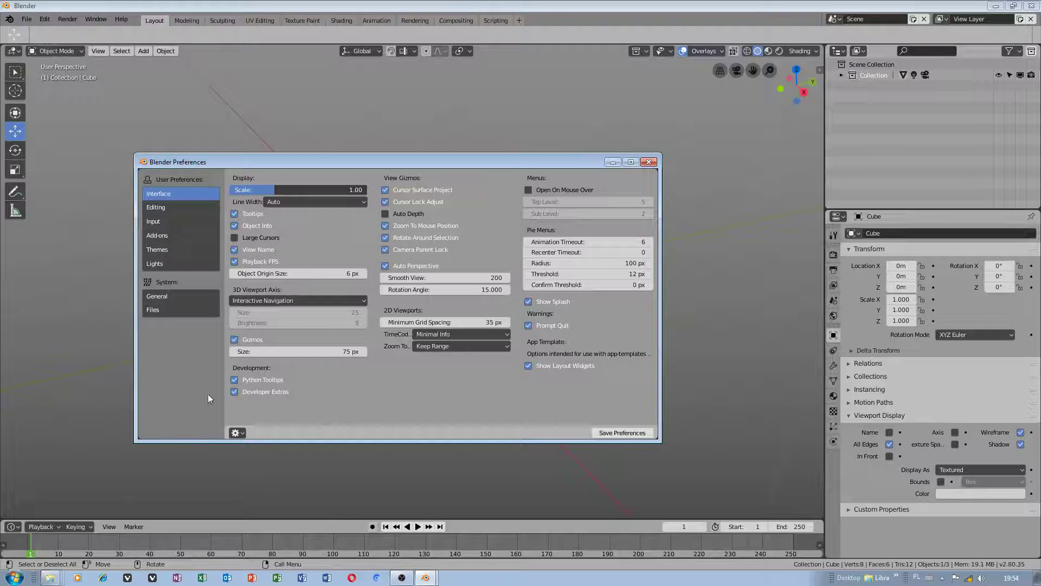
left_click(162, 221)
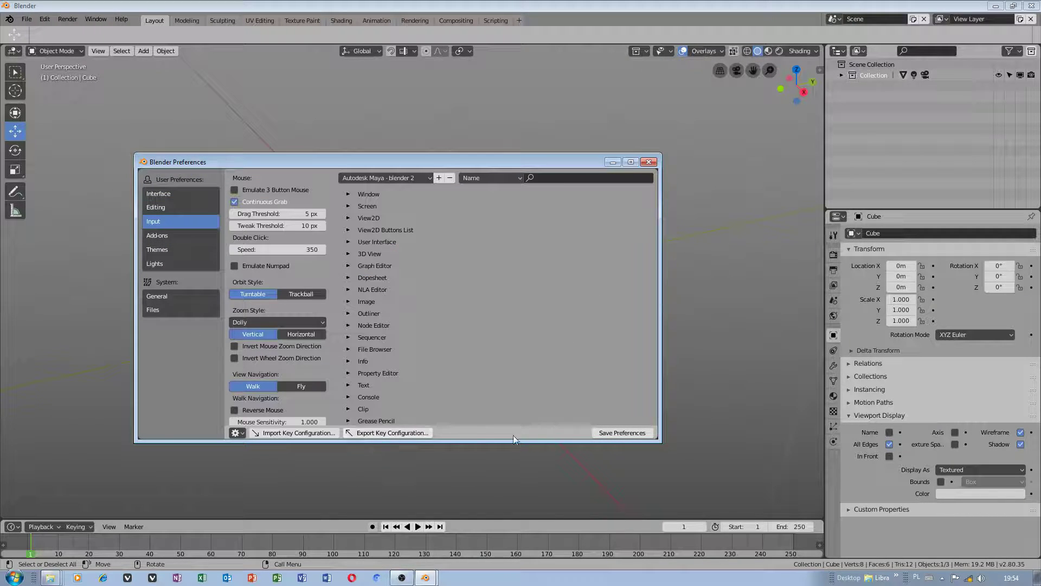
left_click(394, 433)
left_click(258, 266)
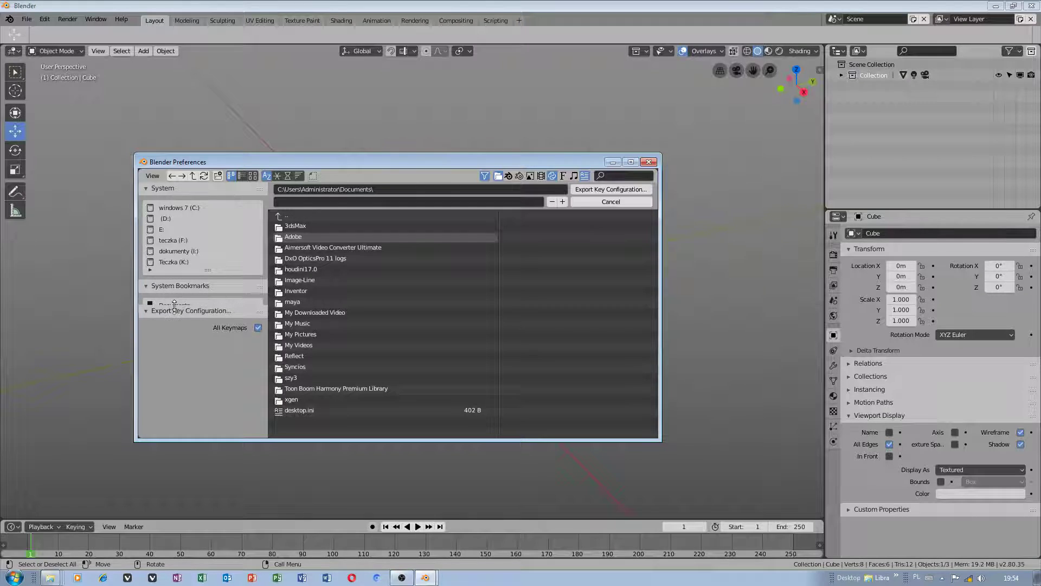
Step: Export the key configuration to "Blender 2.80 beta keyboard presets - 8.12.2018" on drive I: as "maya interaction - blender 2.80 updated"
left_click(184, 251)
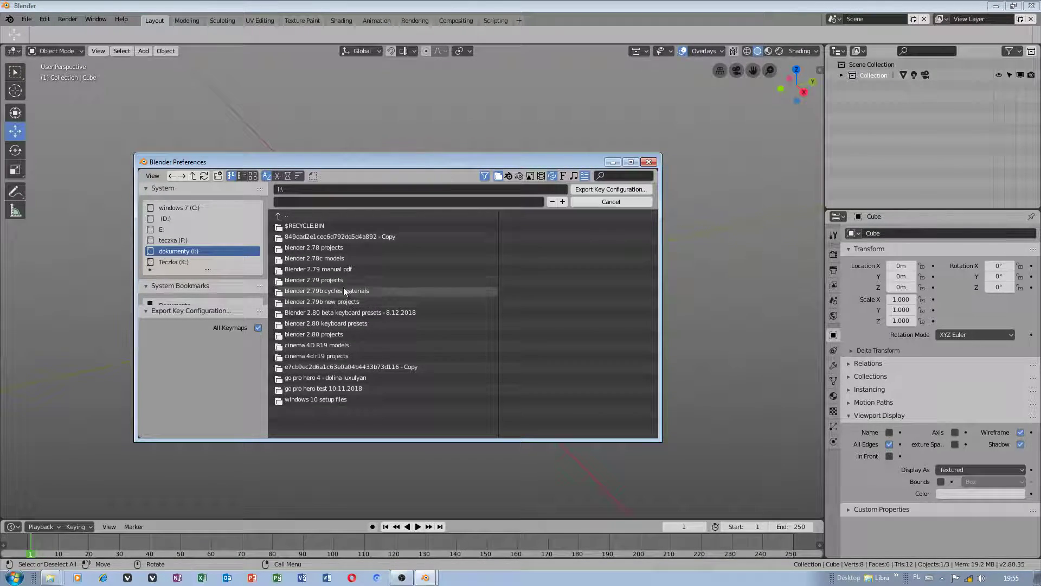
left_click(288, 176)
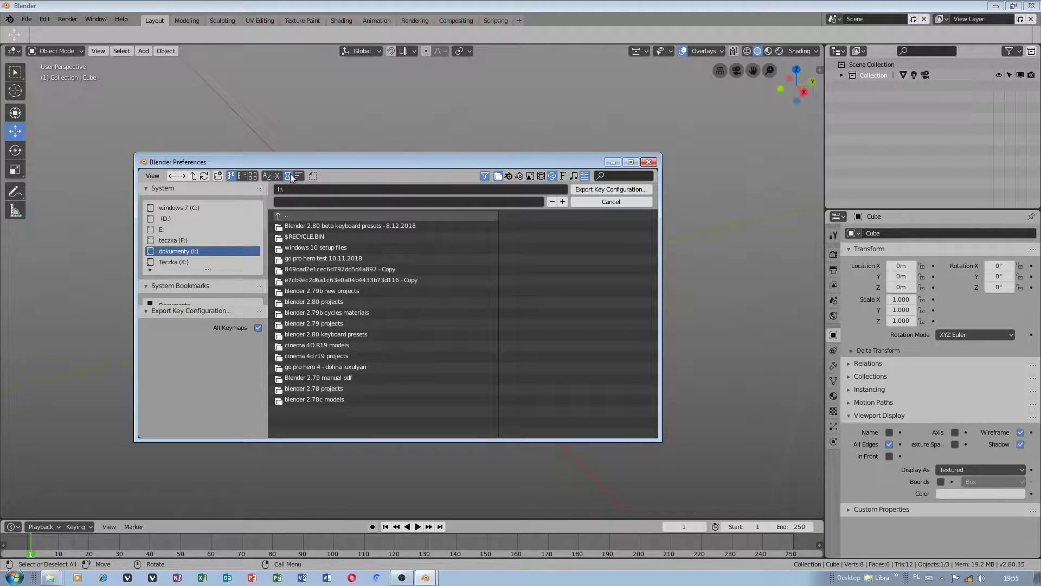
double_click(327, 227)
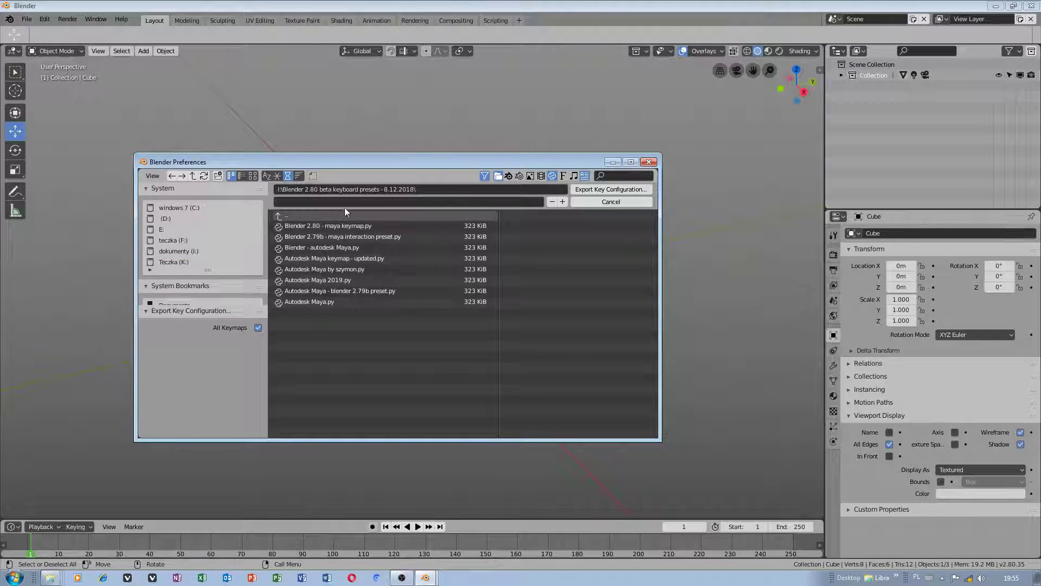
left_click(327, 202)
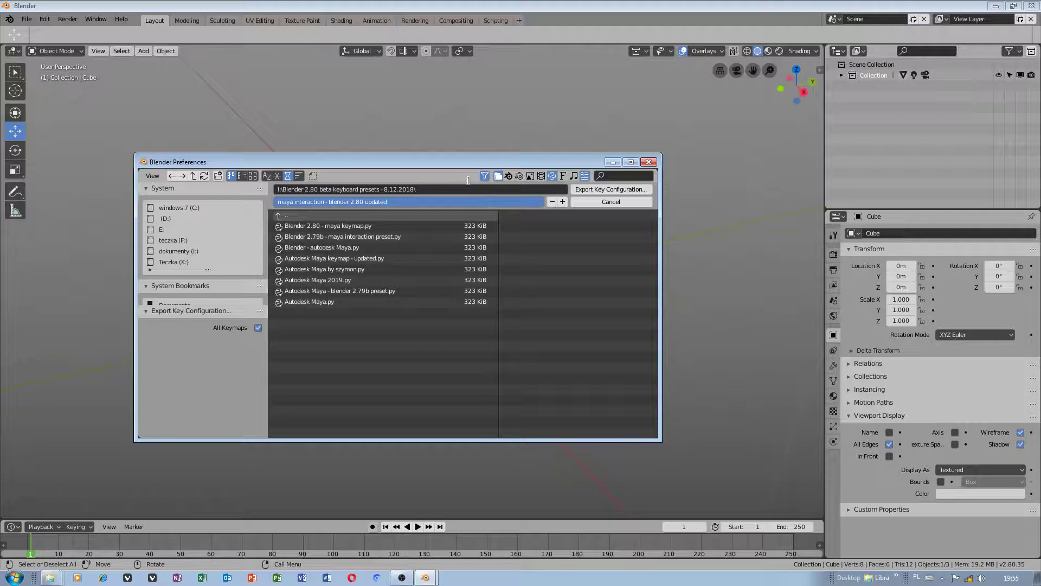
left_click(623, 190)
Step: Show the 3D viewport's sidebar and expand the Collection in a resized Outliner
mouse_move(846, 208)
left_mouse_down()
mouse_move(847, 247)
mouse_move(831, 185)
mouse_move(786, 171)
mouse_move(818, 171)
mouse_move(796, 170)
mouse_move(850, 200)
left_mouse_up()
left_click(801, 70)
left_click(822, 76)
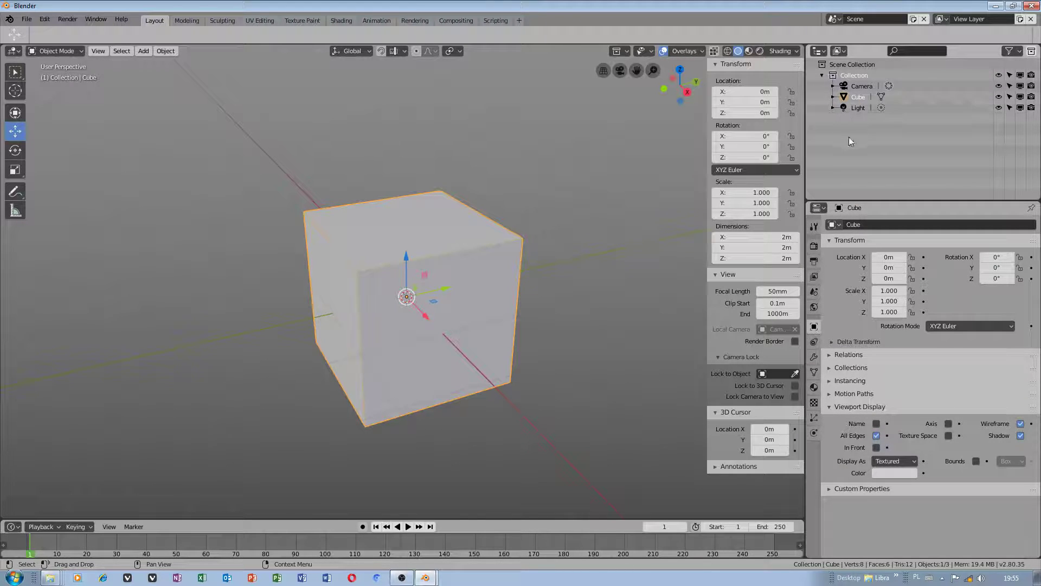
Step: Move the Cube out of Collection into the Scene Collection and parent it to the Light in the Outliner
left_click_drag(849, 98, 817, 160)
mouse_move(832, 108)
left_mouse_down()
mouse_move(834, 76)
mouse_move(818, 155)
mouse_move(841, 162)
mouse_move(831, 110)
mouse_move(844, 101)
left_mouse_up()
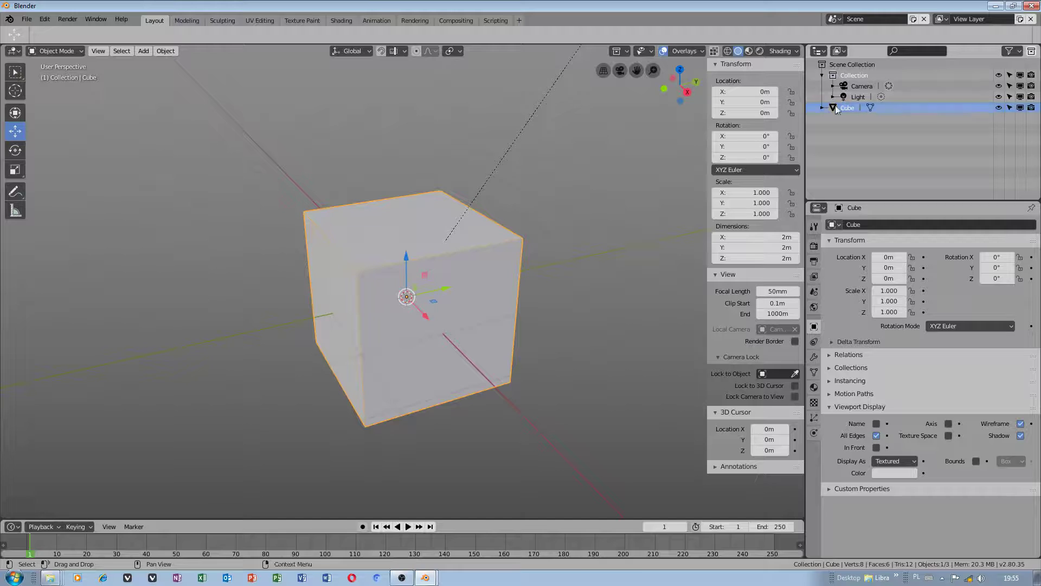
Step: Add the Light to the Cube selection and search the keymap in the Input preferences for "parent"
scroll(512, 212, "down", 5)
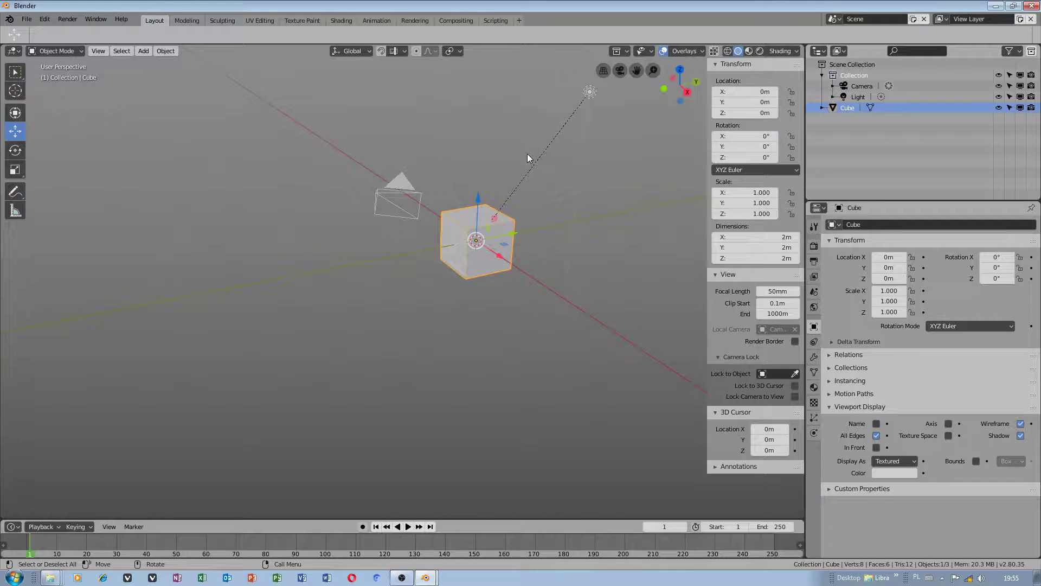
left_click(592, 94, "shift")
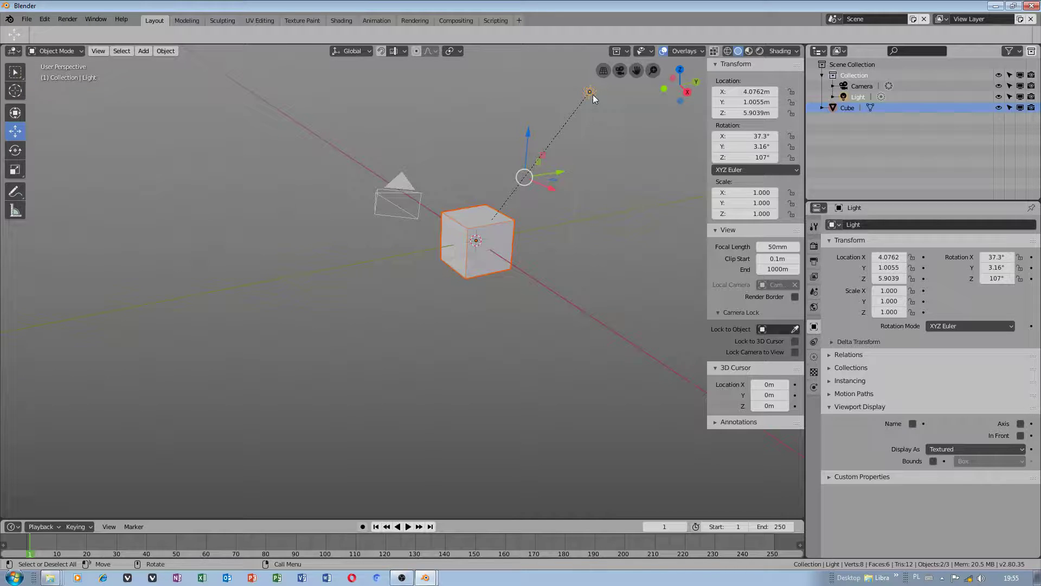
left_click(45, 20)
left_click(84, 149)
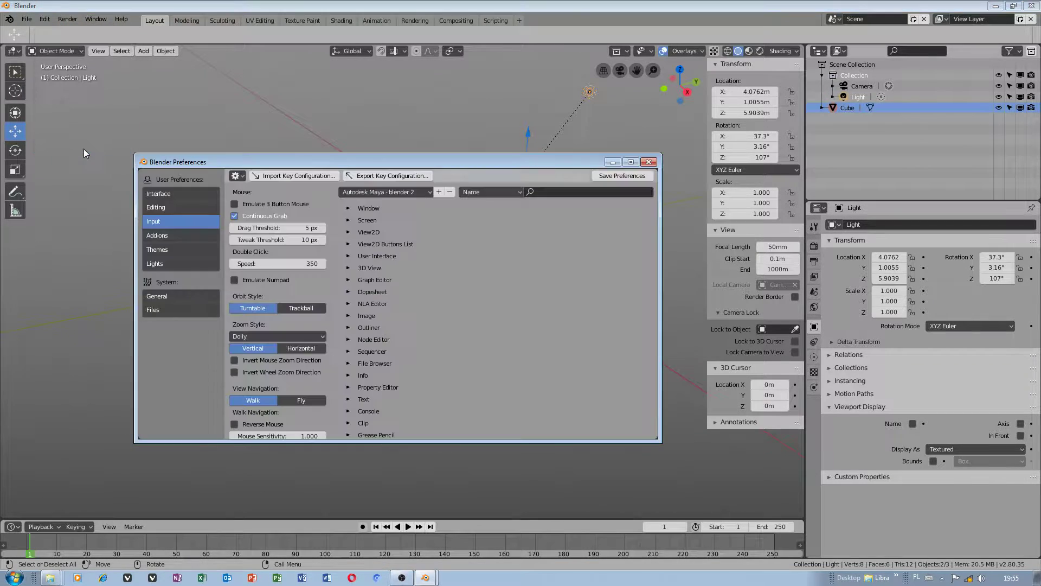
left_click(545, 193)
type("parent")
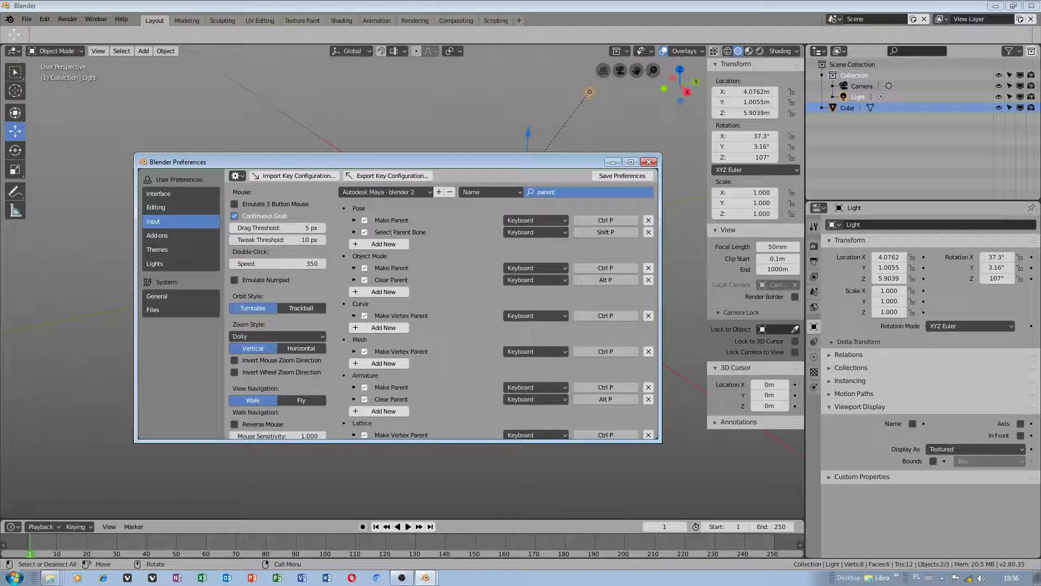
key("Return")
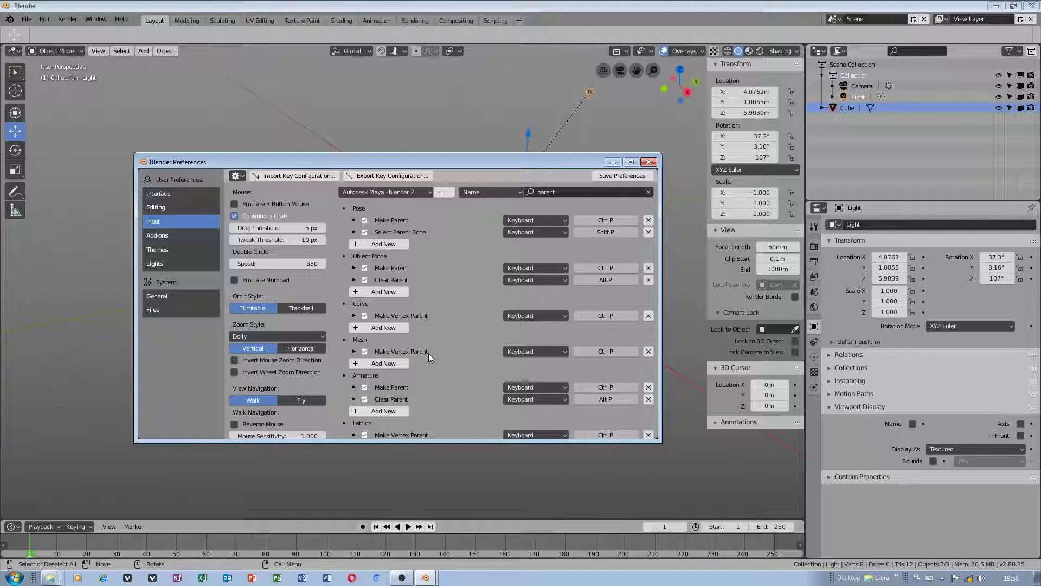
Step: In the Object Mode keymap, assign Shift P to Make Parent and P without a modifier to Clear Parent
left_click(356, 268)
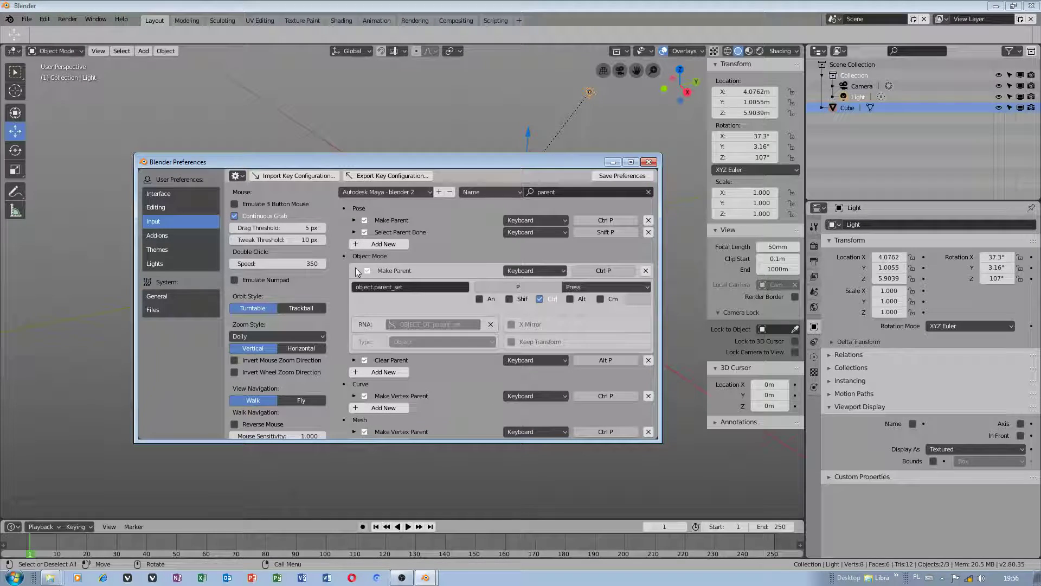
left_click(539, 299)
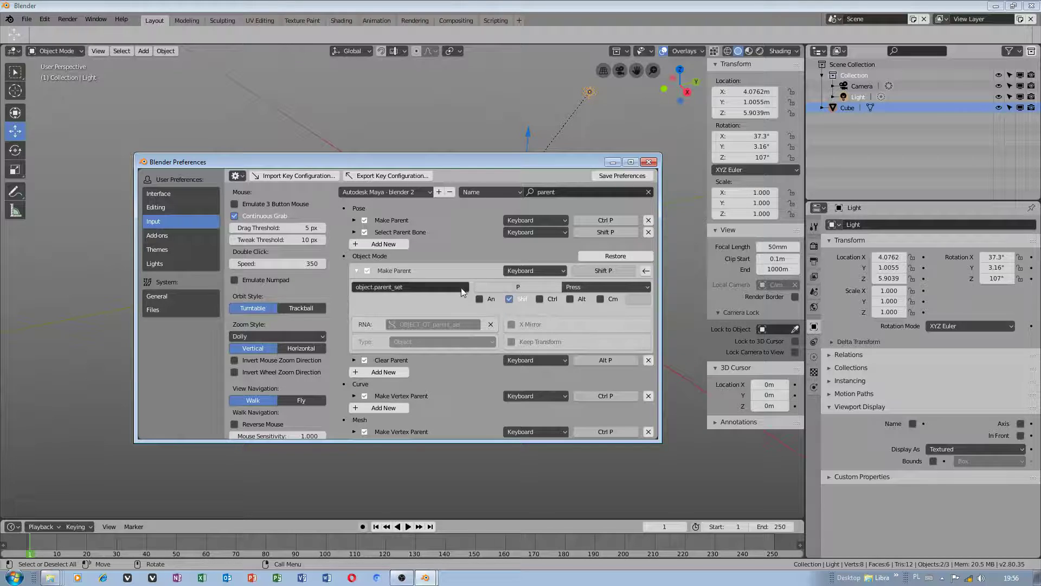
left_click(354, 360)
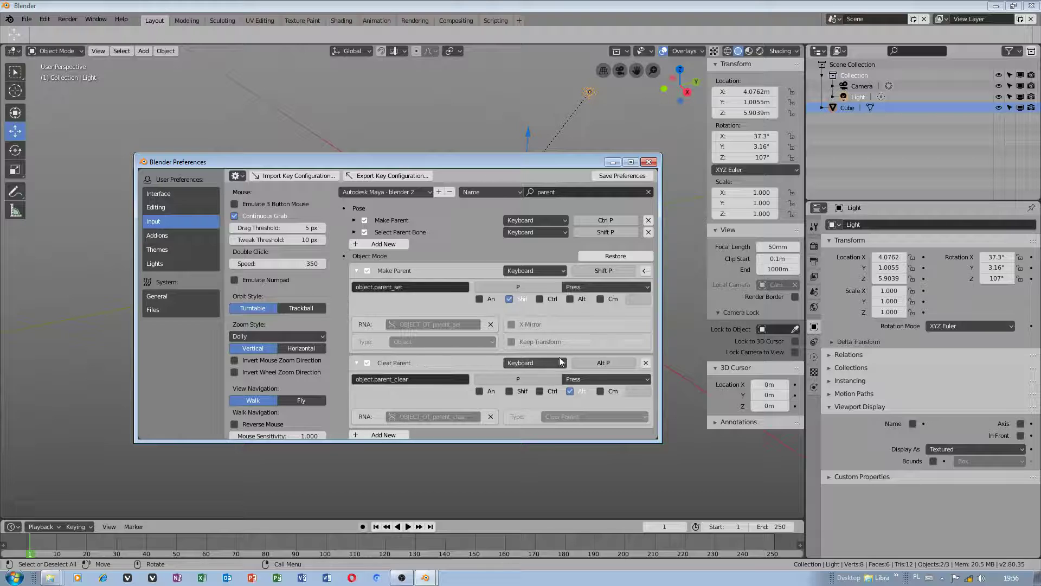
left_click(570, 391)
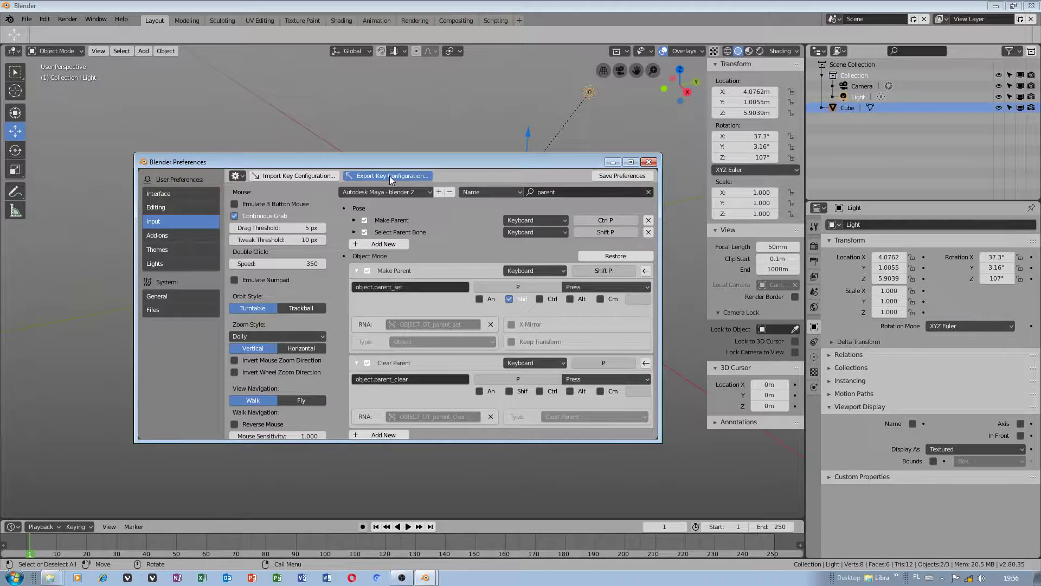
left_click(350, 176)
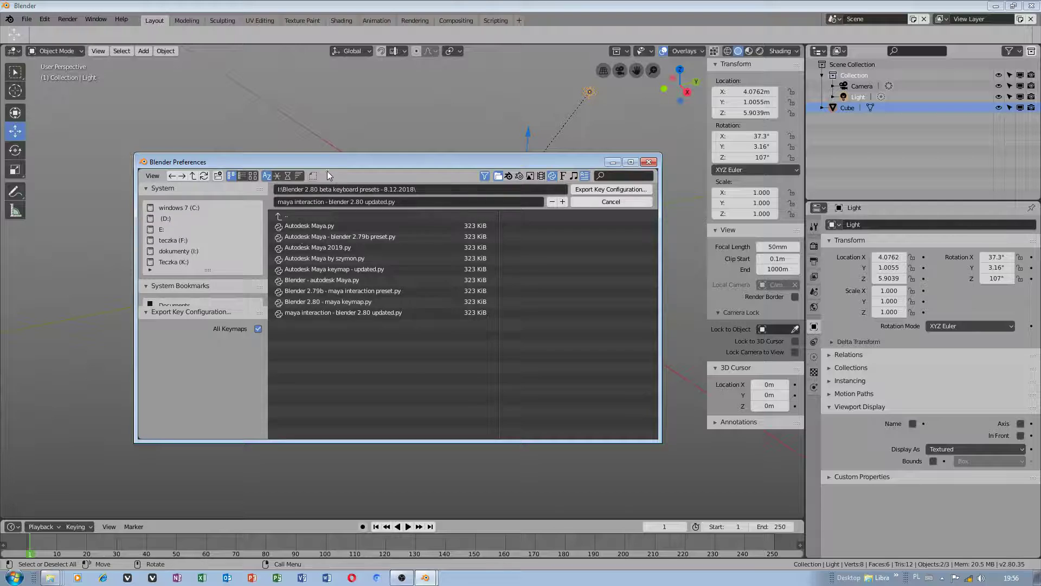
left_click(312, 225)
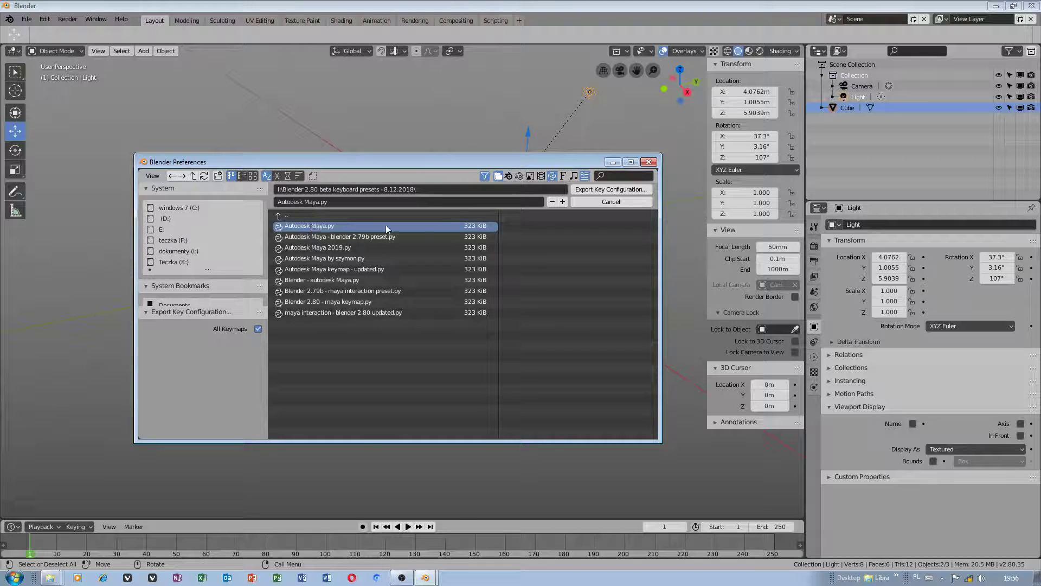
left_click(614, 200)
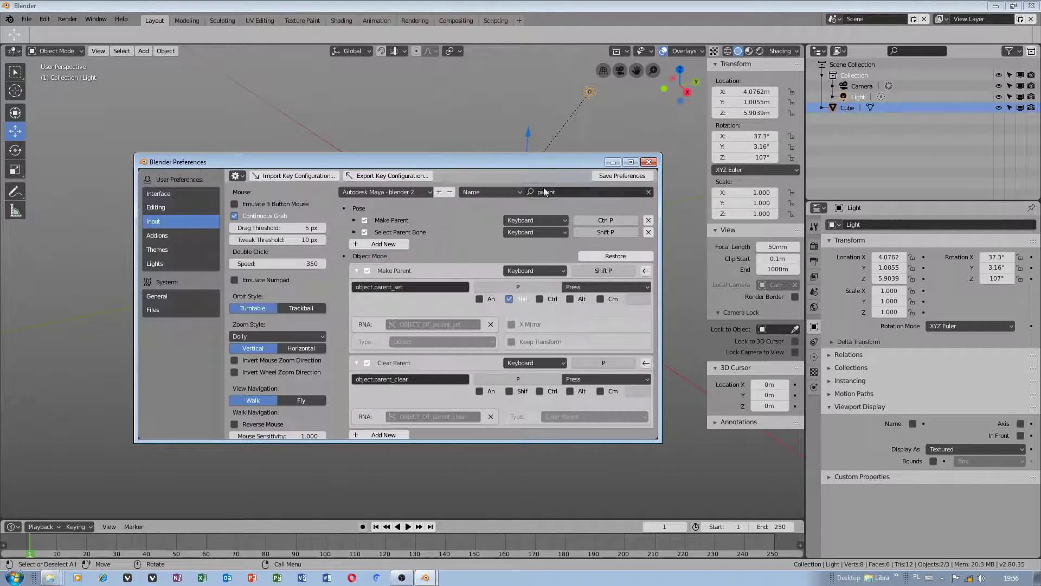
Step: Export the key configuration over "Autodesk Maya - blender 2.79b preset.py" and "Autodesk Maya 2019.py"
left_click(396, 175)
left_click(353, 237)
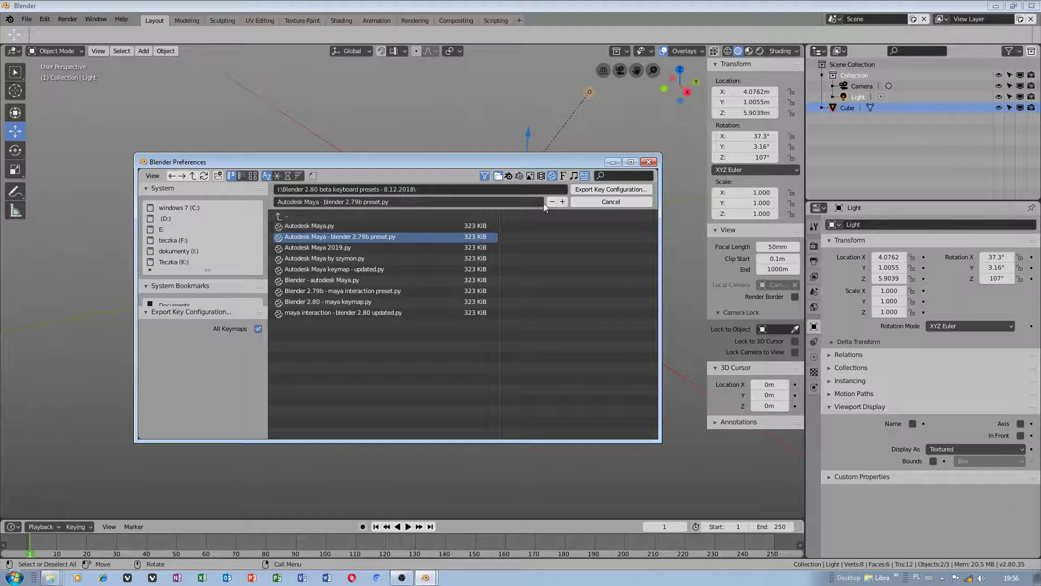
left_click(597, 189)
left_click(388, 175)
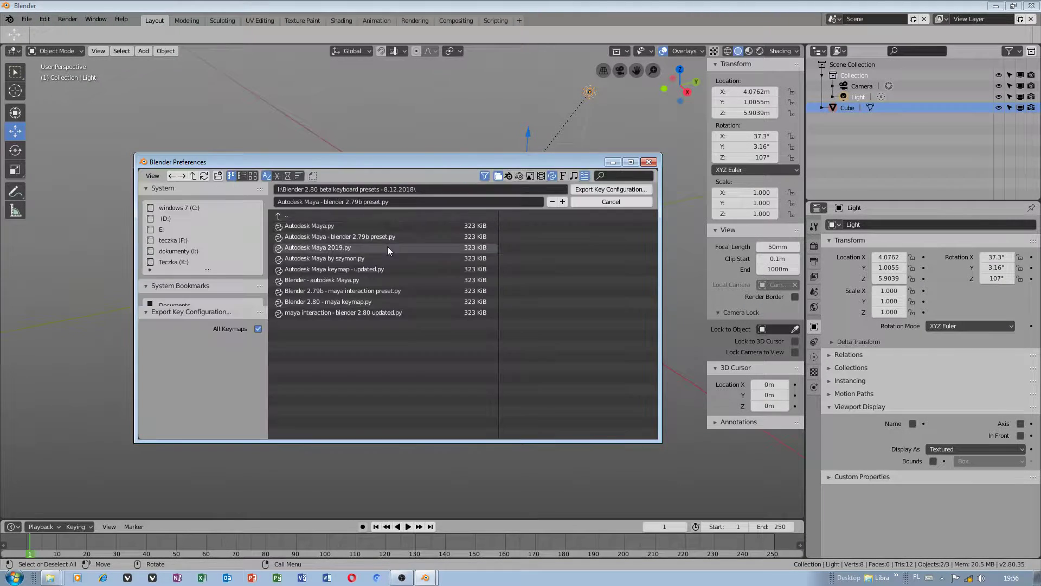
left_click(334, 247)
left_click(611, 189)
Step: Export the key configuration over the Autodesk Maya preset file named after its author
left_click(370, 179)
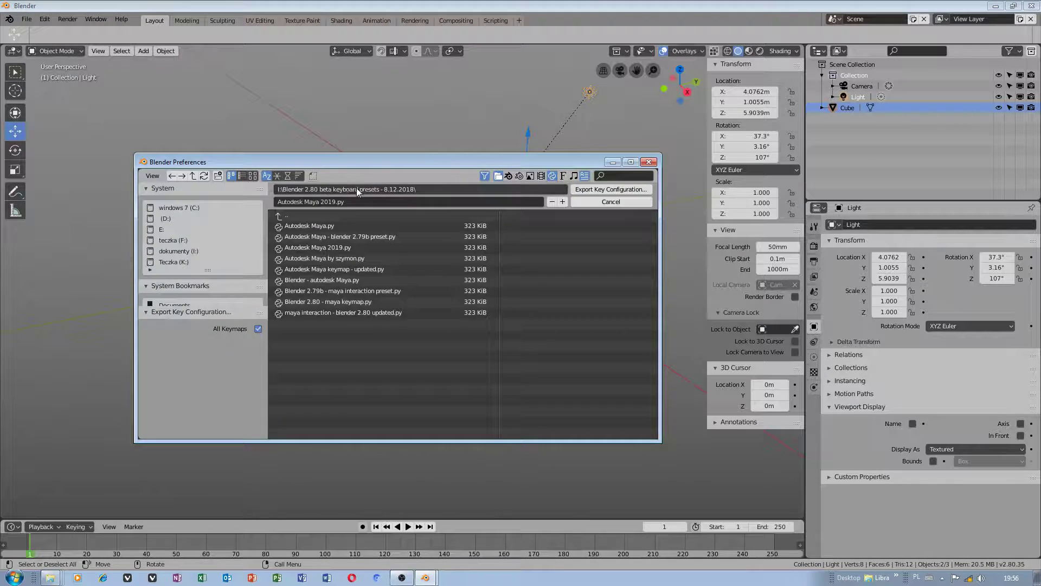
left_click(344, 259)
left_click(611, 190)
left_click(369, 175)
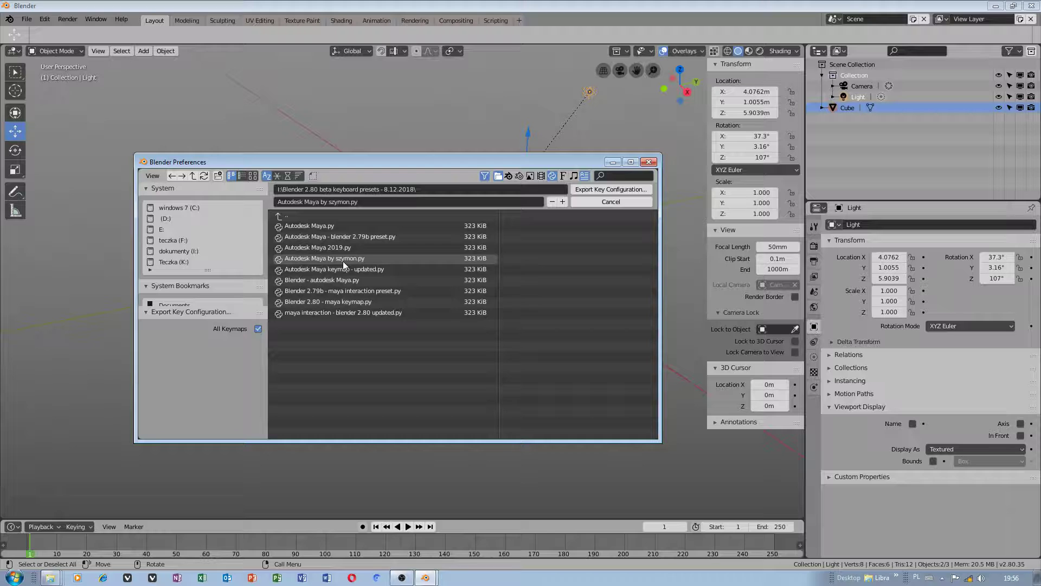
left_click(342, 262)
left_click(611, 189)
Step: Export the key configuration over "Autodesk Maya keymap - updated.py" and "Blender - autodesk Maya.py"
left_click(374, 177)
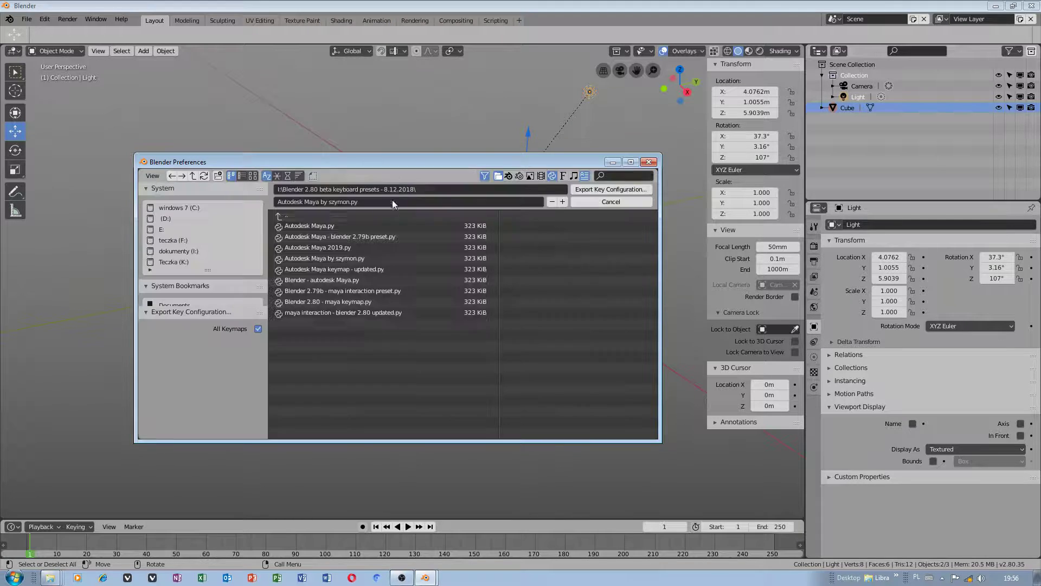
left_click(353, 269)
left_click(611, 190)
left_click(381, 175)
left_click(325, 280)
left_click(577, 190)
Step: Export the key configuration over "Blender 2.79b - maya interaction preset.py"
left_click(380, 175)
left_click(342, 291)
left_click(589, 190)
left_click(380, 176)
left_click(353, 291)
left_click(602, 189)
left_click(418, 174)
left_click(343, 294)
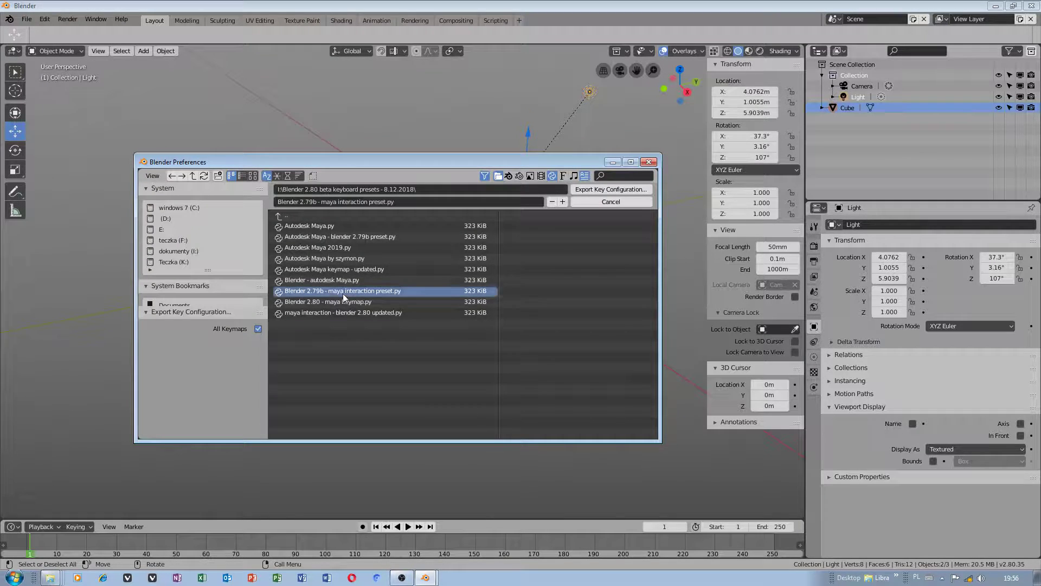
left_click(591, 188)
Step: Export the key configuration over "Blender 2.80 - maya keymap.py" and "maya interaction - blender 2.80 updated.py"
left_click(391, 177)
left_click(367, 300)
left_click(589, 189)
left_click(382, 176)
left_click(353, 313)
left_click(601, 190)
Step: Export the key configuration over "Autodesk Maya.py" and close the preferences
left_click(389, 181)
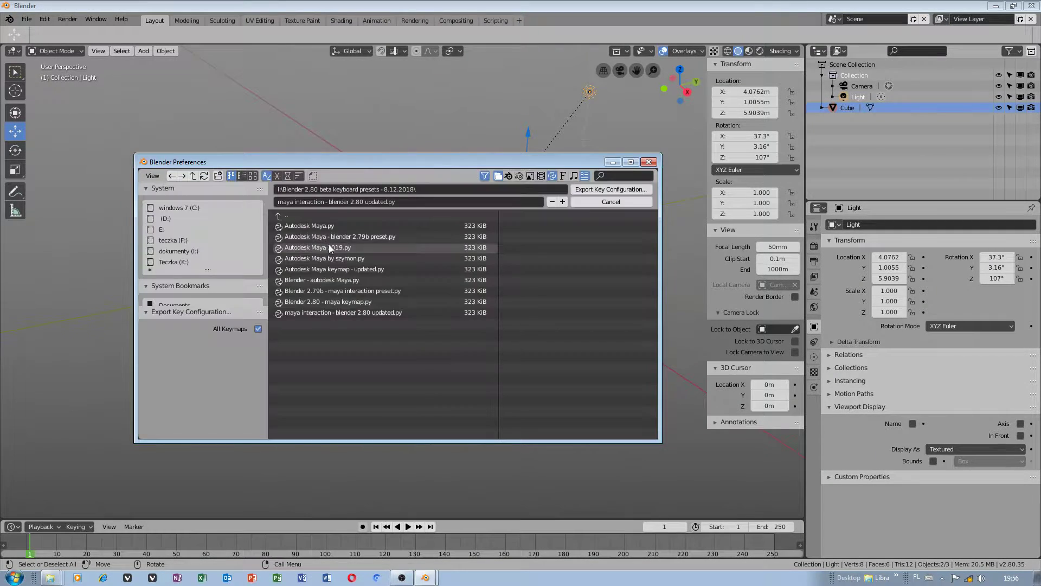
left_click(293, 226)
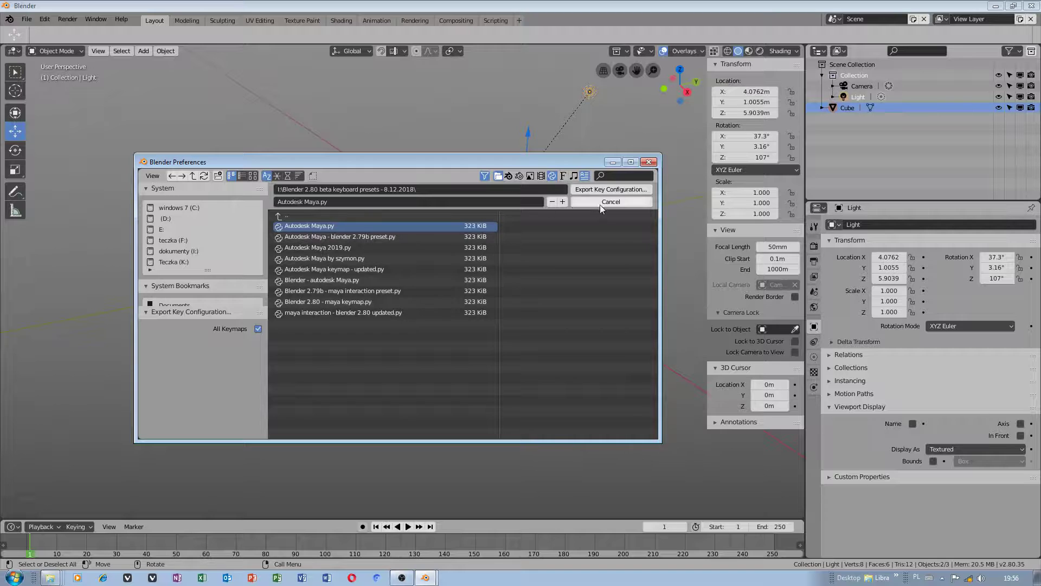
left_click(590, 190)
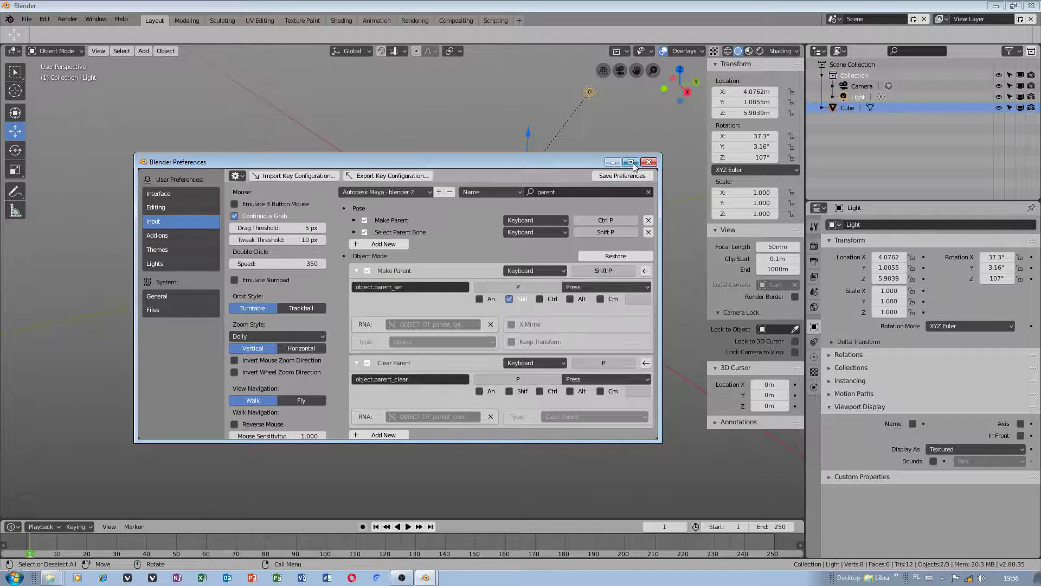
left_click(648, 161)
Step: Clear the parent relation between the Cube and the Light while keeping the transformation
middle_click_drag(489, 255, 514, 184)
left_click(575, 109, "shift")
left_click(575, 108, "shift")
key("alt+p")
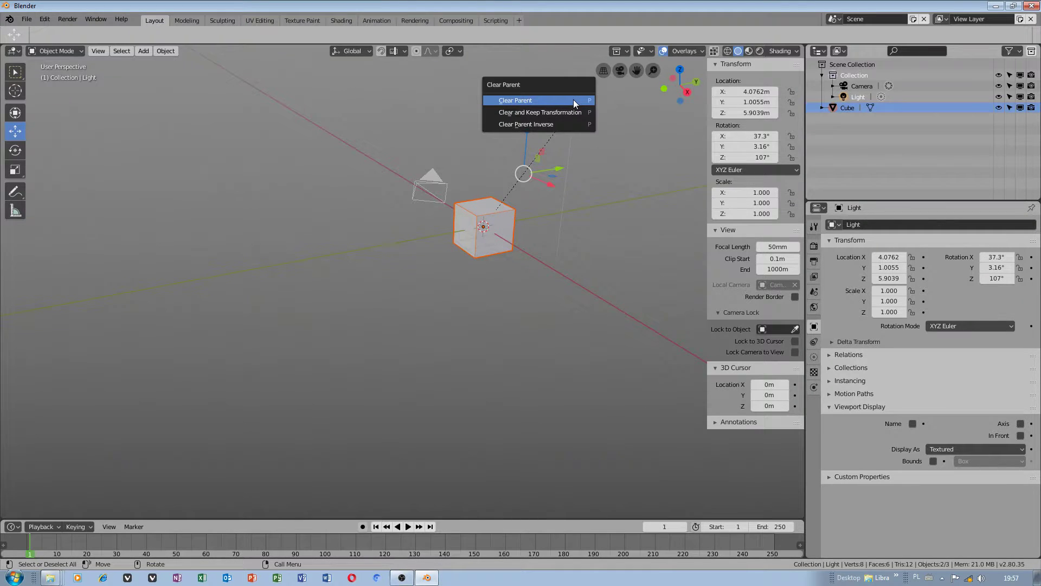
left_click(561, 112)
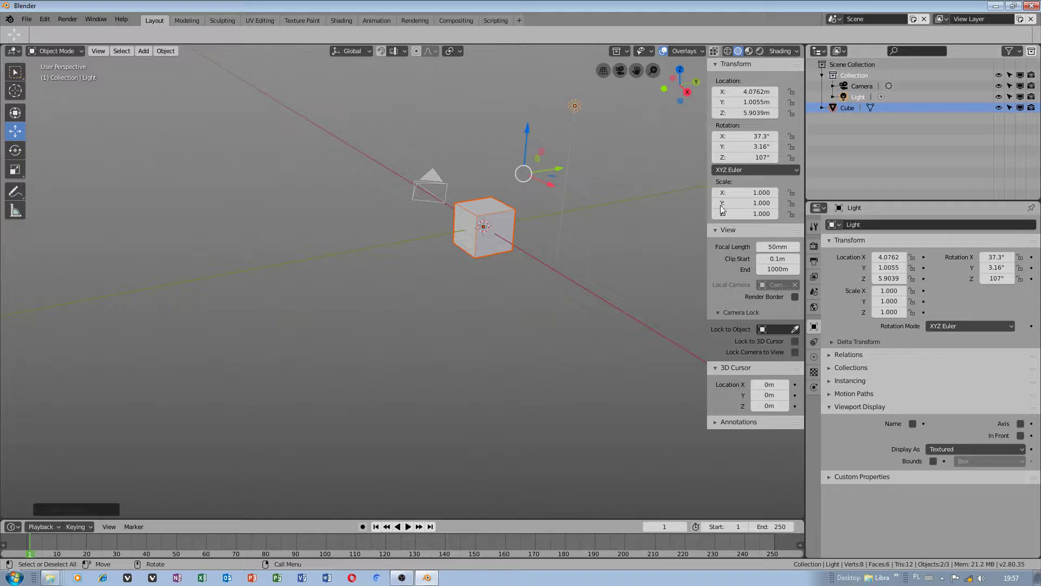
Step: Select only the Cube and frame it in the 3D viewport
left_click_drag(834, 97, 834, 110)
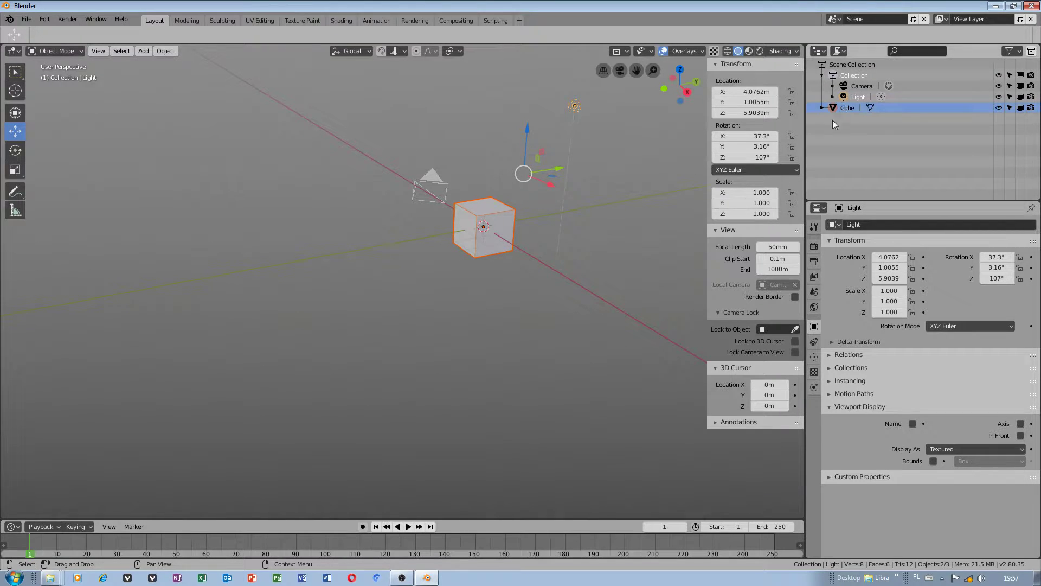
left_click(466, 221)
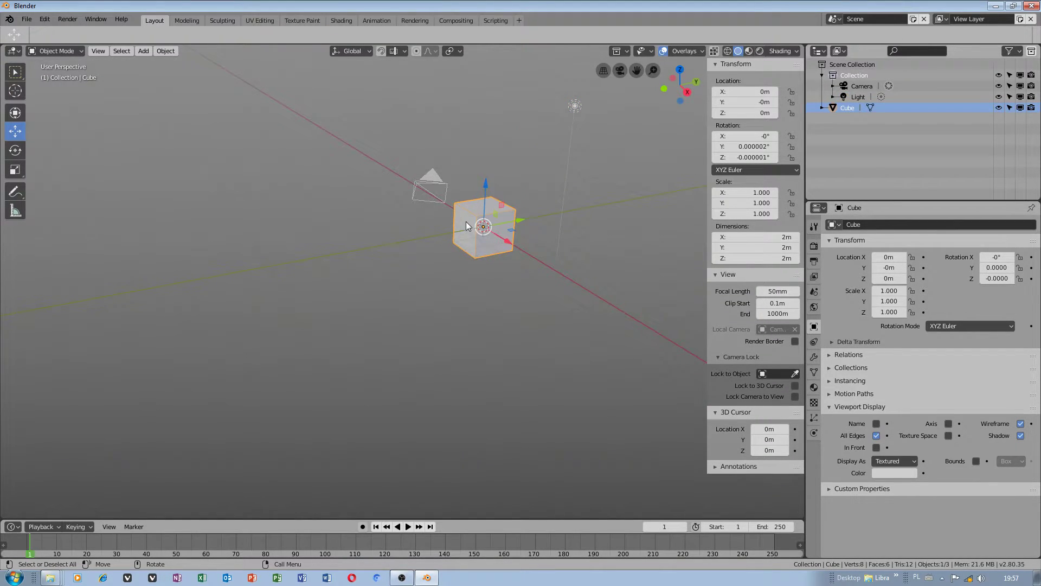
key("KP_Decimal")
middle_click_drag(438, 246, 610, 266)
scroll(516, 252, "down", 3)
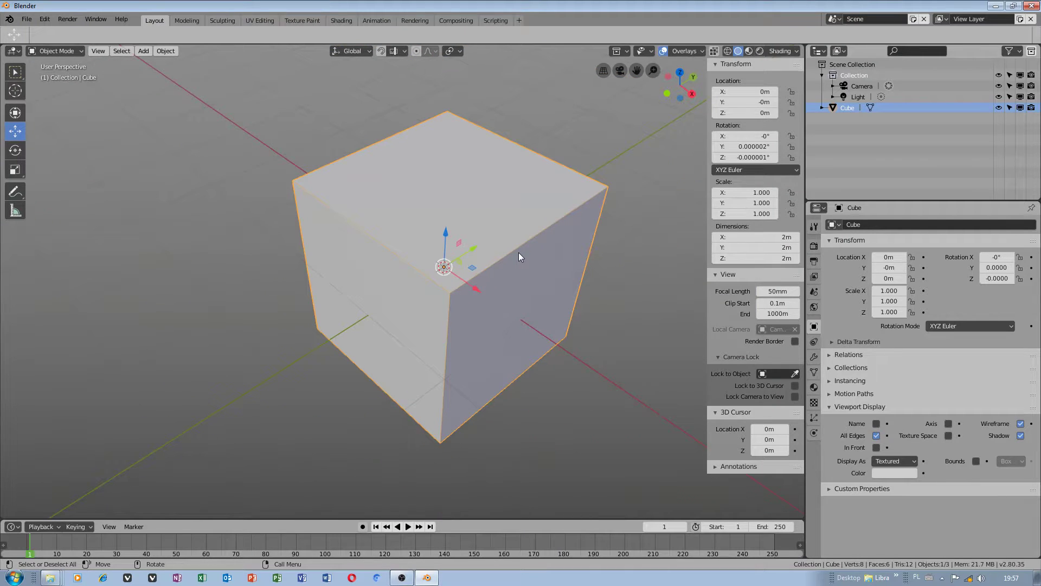
middle_click_drag(358, 266, 350, 220)
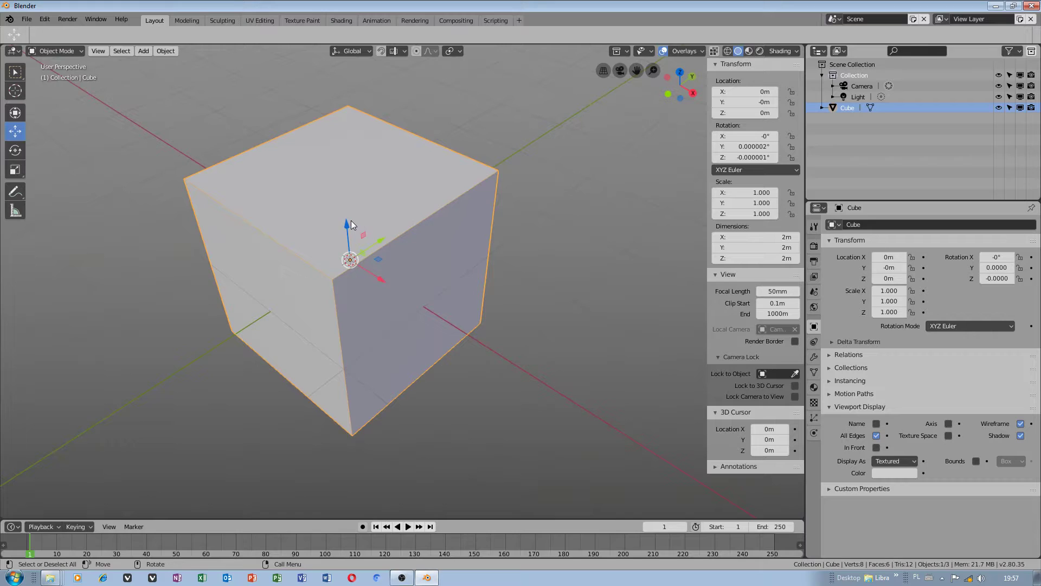
left_click(402, 577)
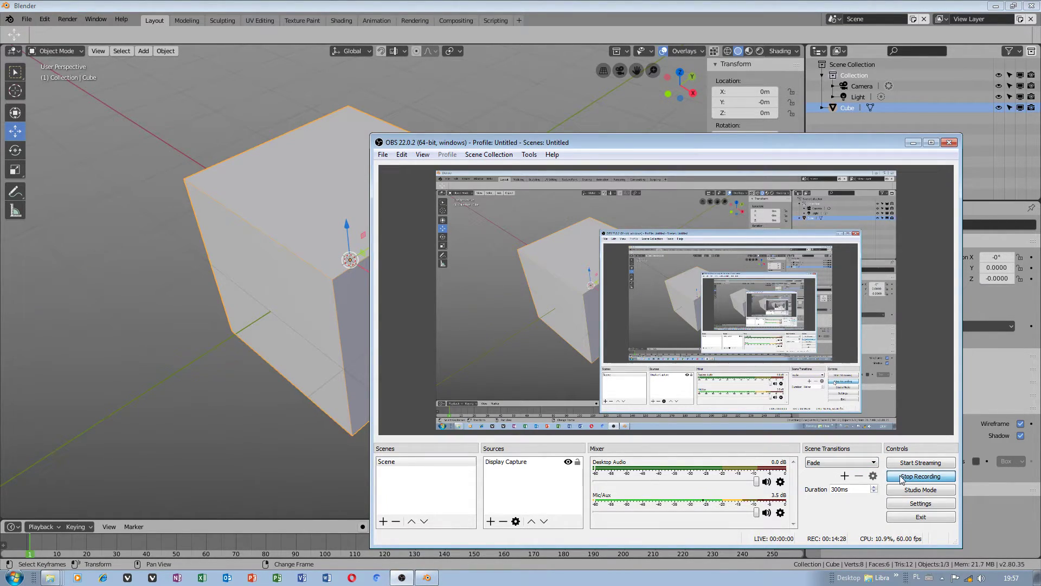